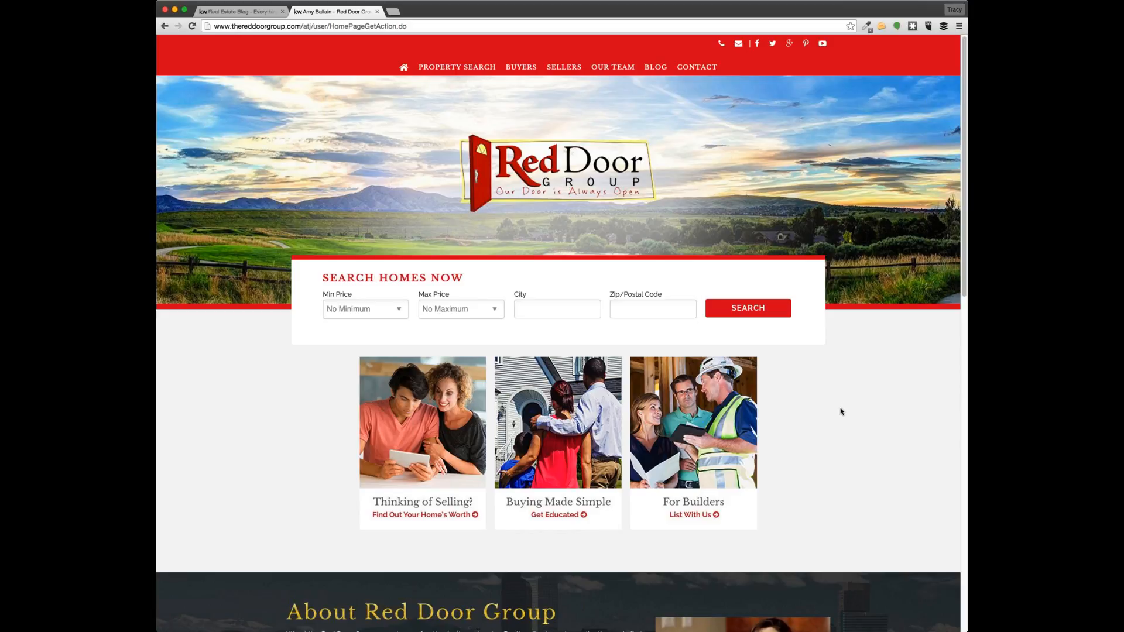
Open the KW agent website admin in a new tab, keeping the Red Door Group homepage
scroll(842, 412, "down", 1)
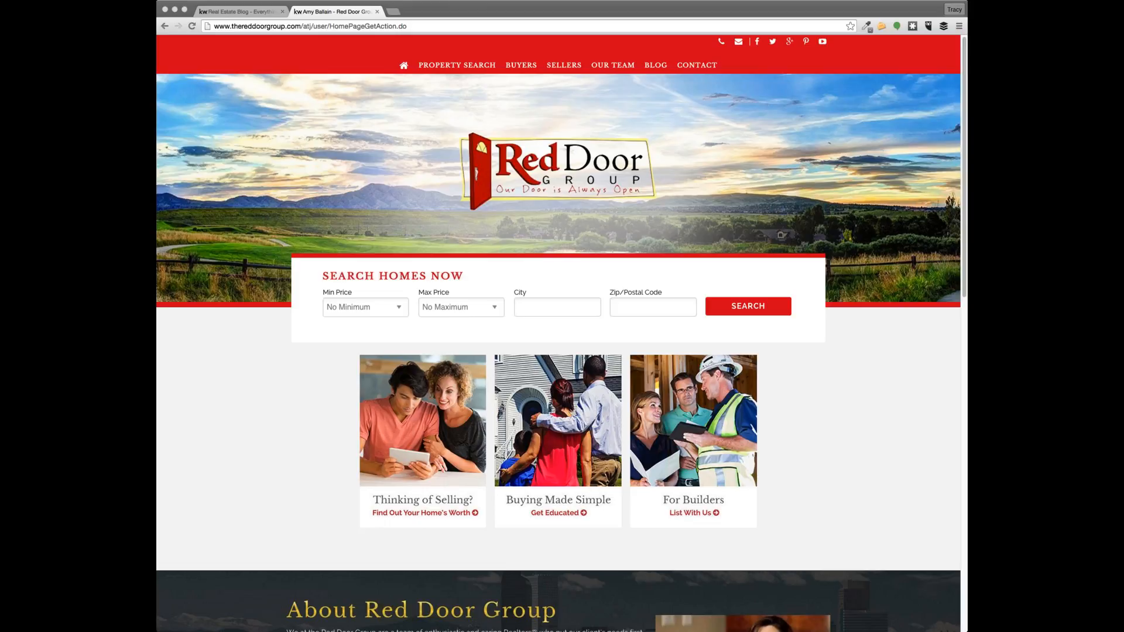
left_click(481, 16)
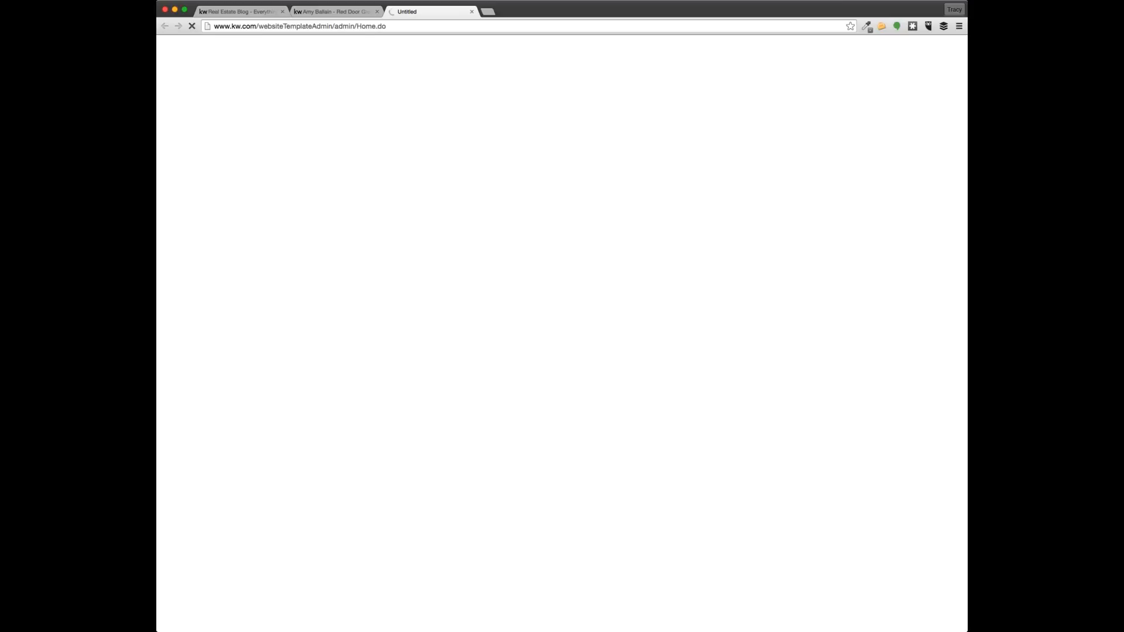
left_click(352, 13)
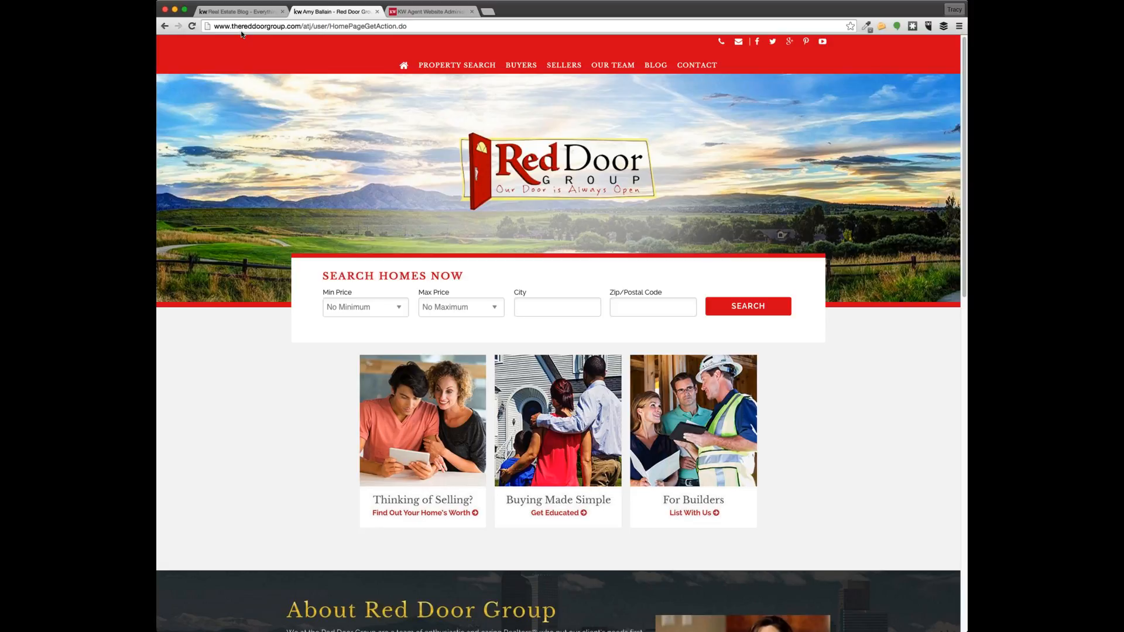
Go to the Red Door Group blog and open its WordPress Dashboard
left_click(245, 12)
left_click(323, 12)
left_click(659, 67)
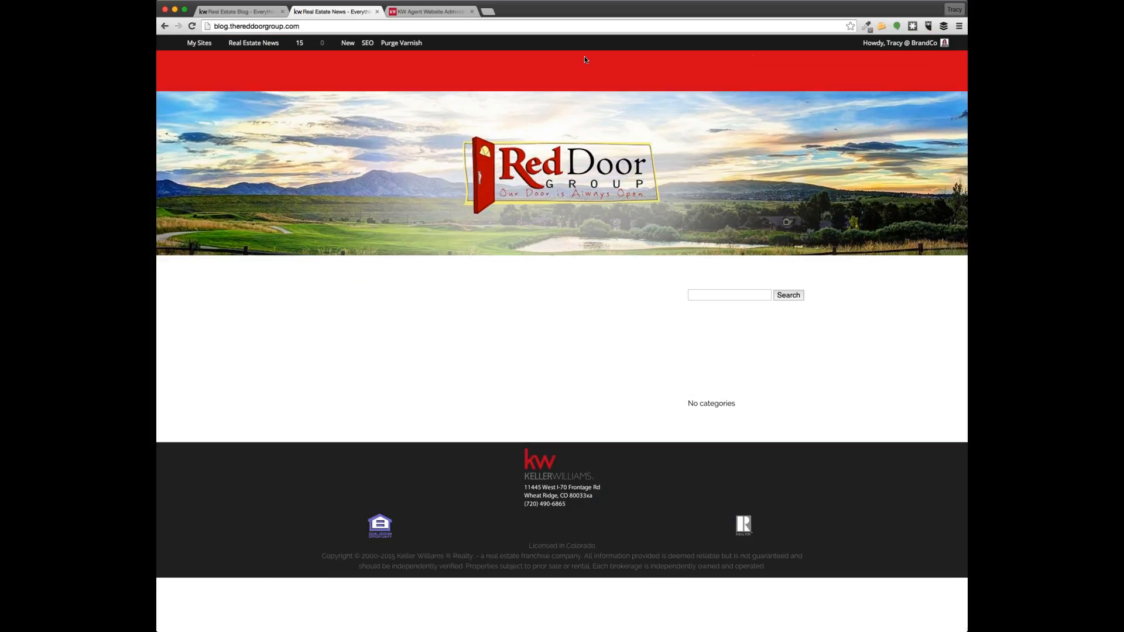
left_click(255, 60)
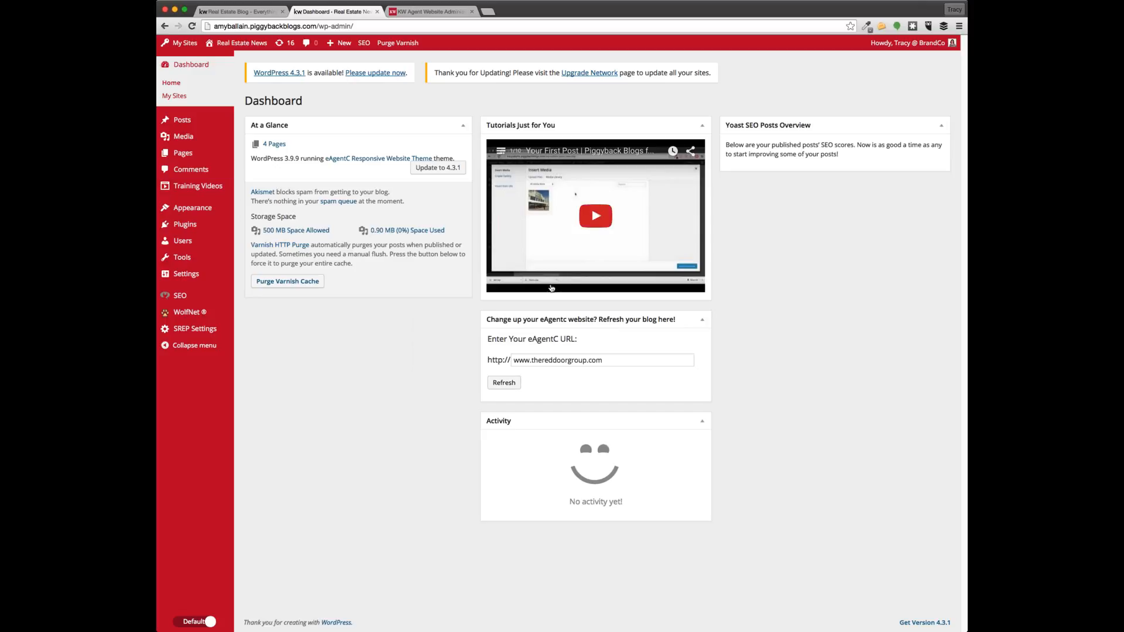
Switch the WordPress admin sidebar from Default to Basic mode with larger menu icons
left_click(191, 623)
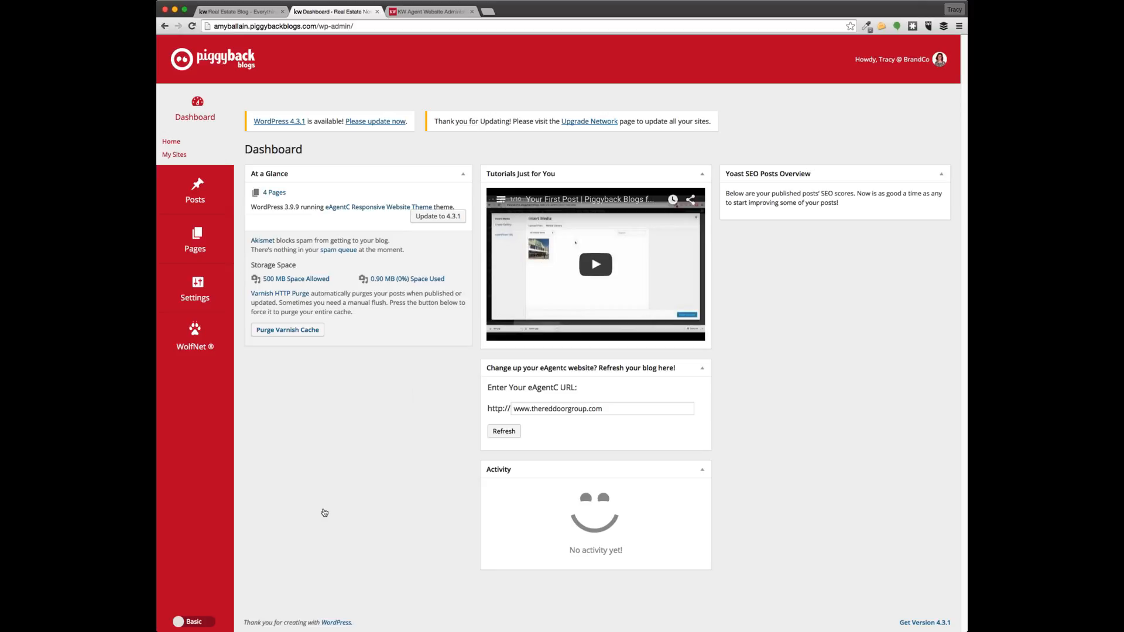
mouse_move(183, 204)
mouse_move(192, 243)
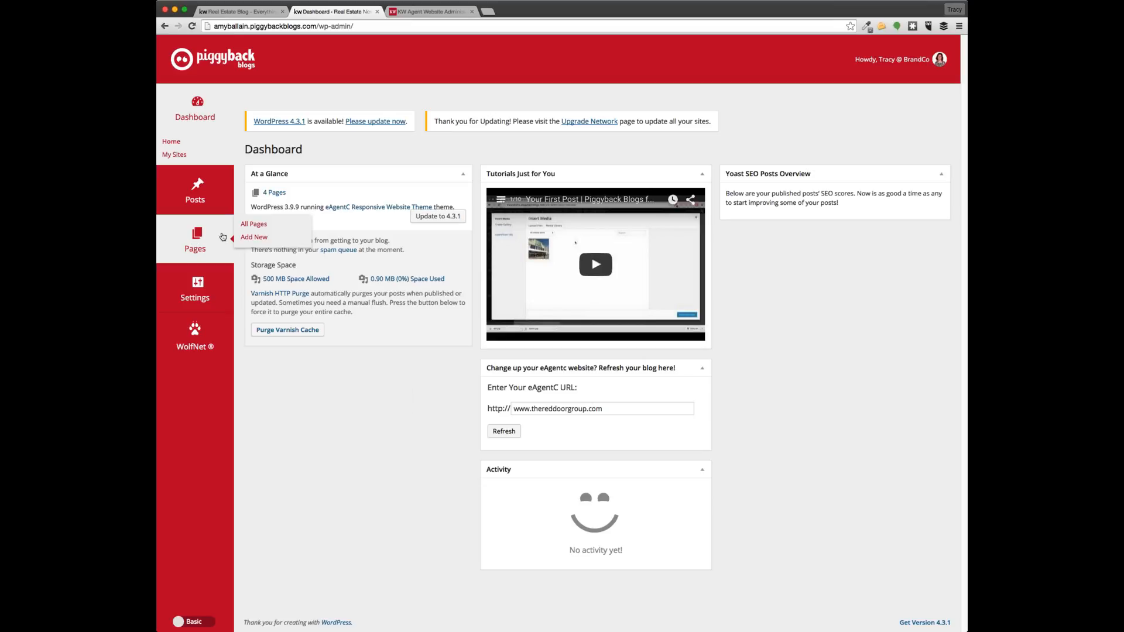
Show the Pages > All Pages list of the blog's four published pages
left_click(257, 228)
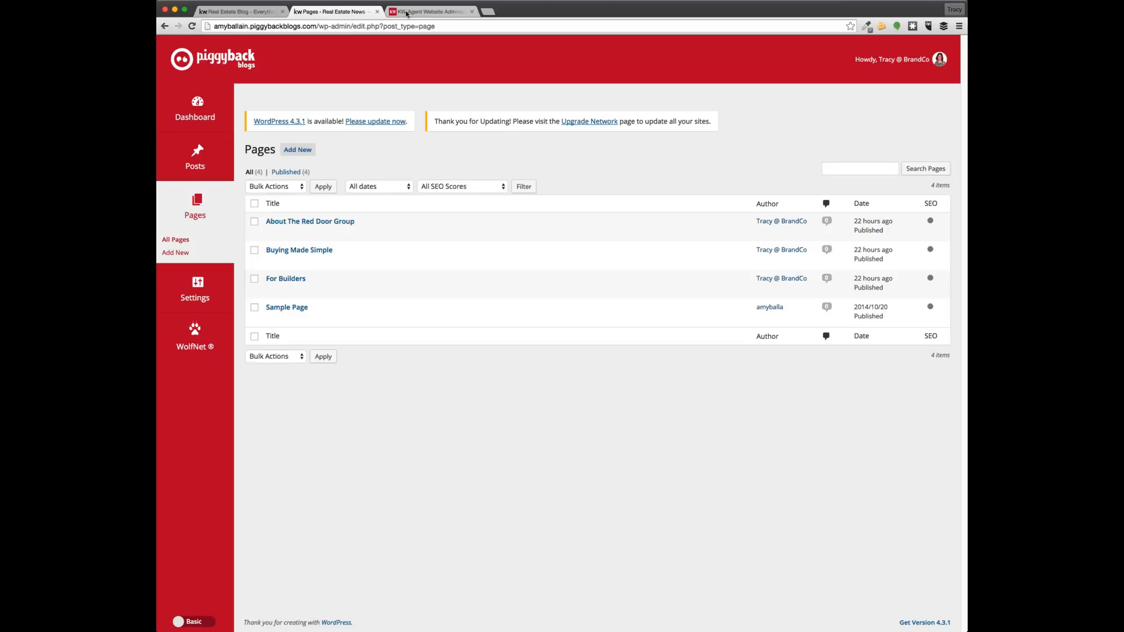
left_click(430, 12)
left_click(342, 16)
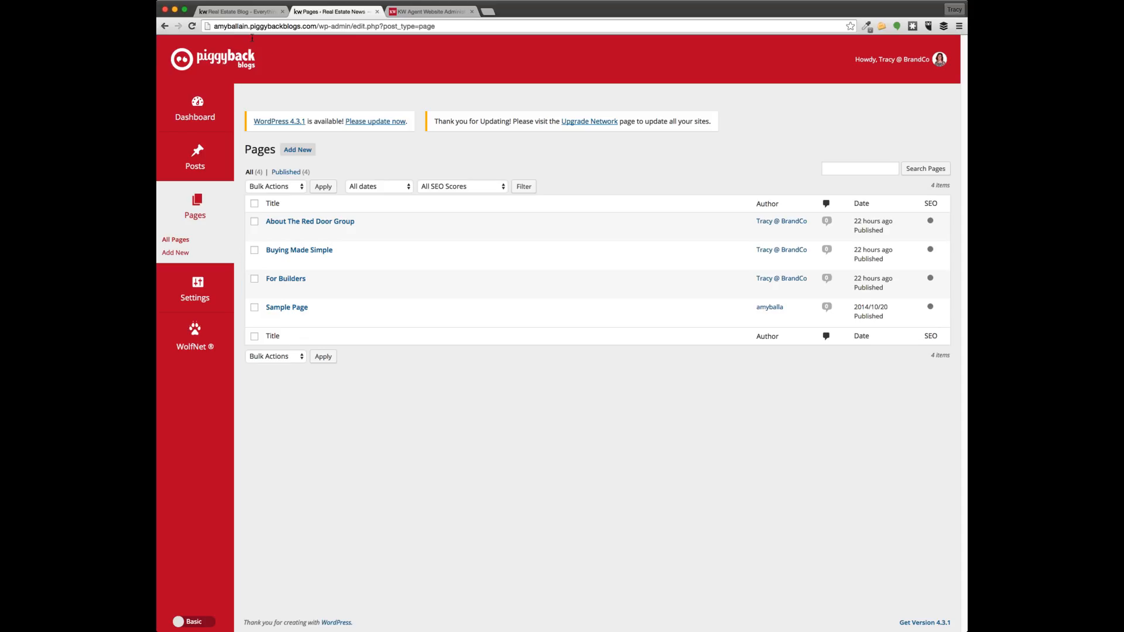
Load thereddoorgroup.com in a new tab, then return to the WordPress pages list
left_click(488, 13)
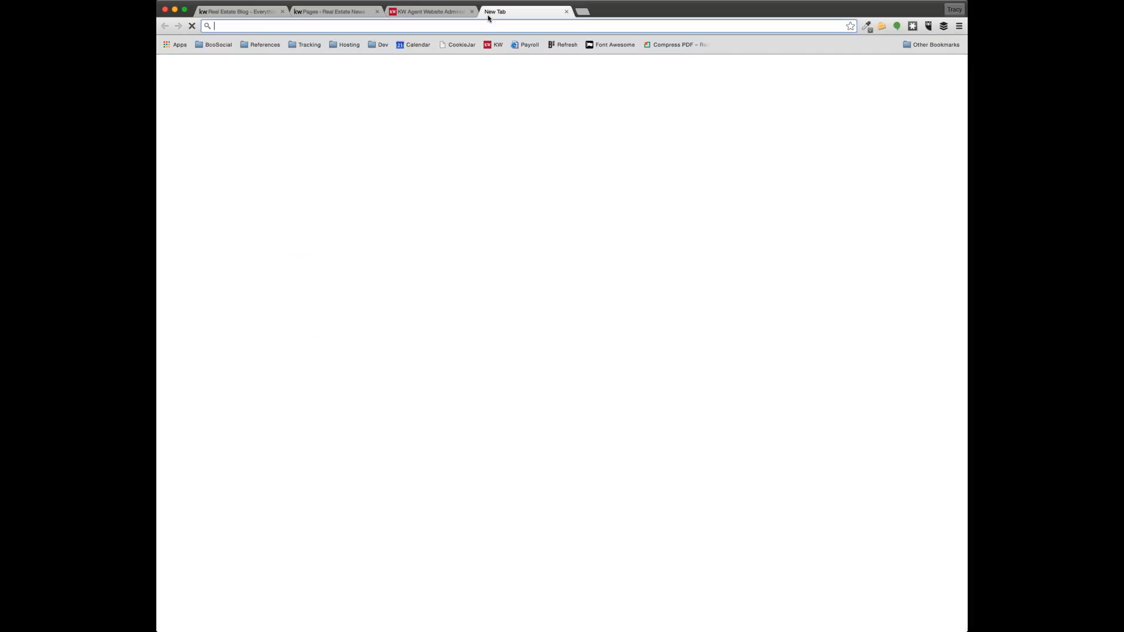
type("yh")
key("BackSpace")
key("BackSpace")
type("the")
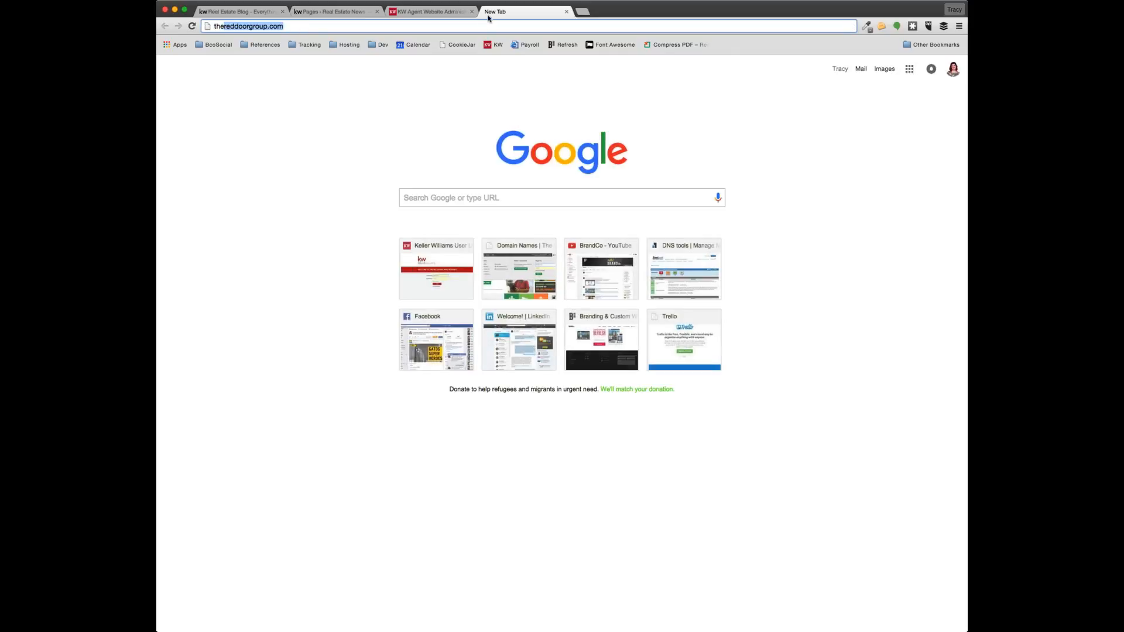
key("Return")
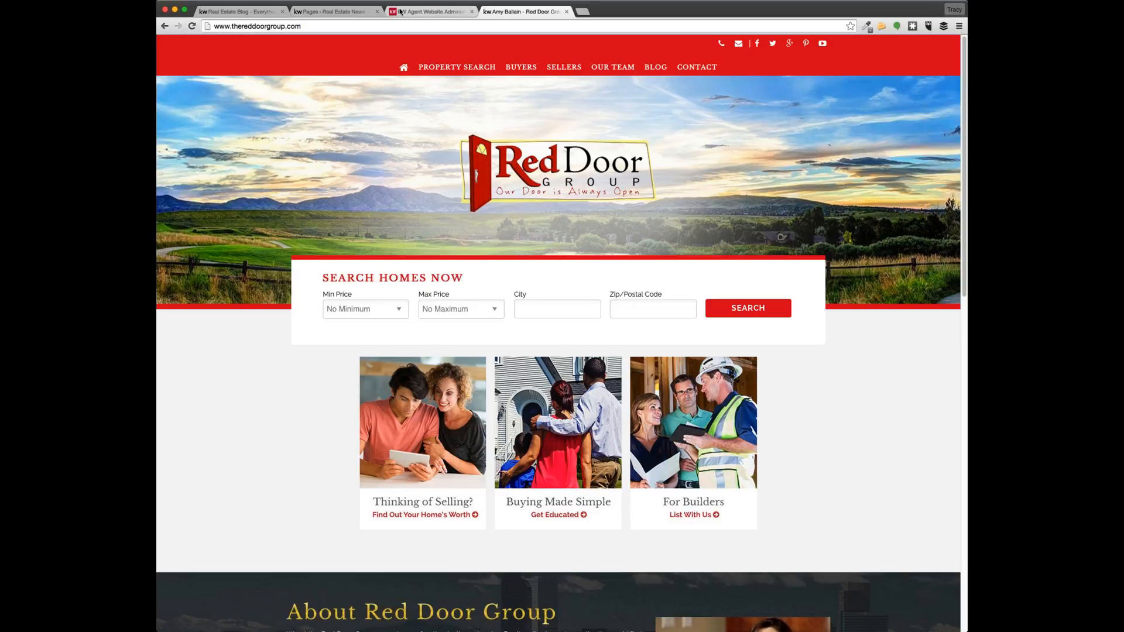
left_click(347, 11)
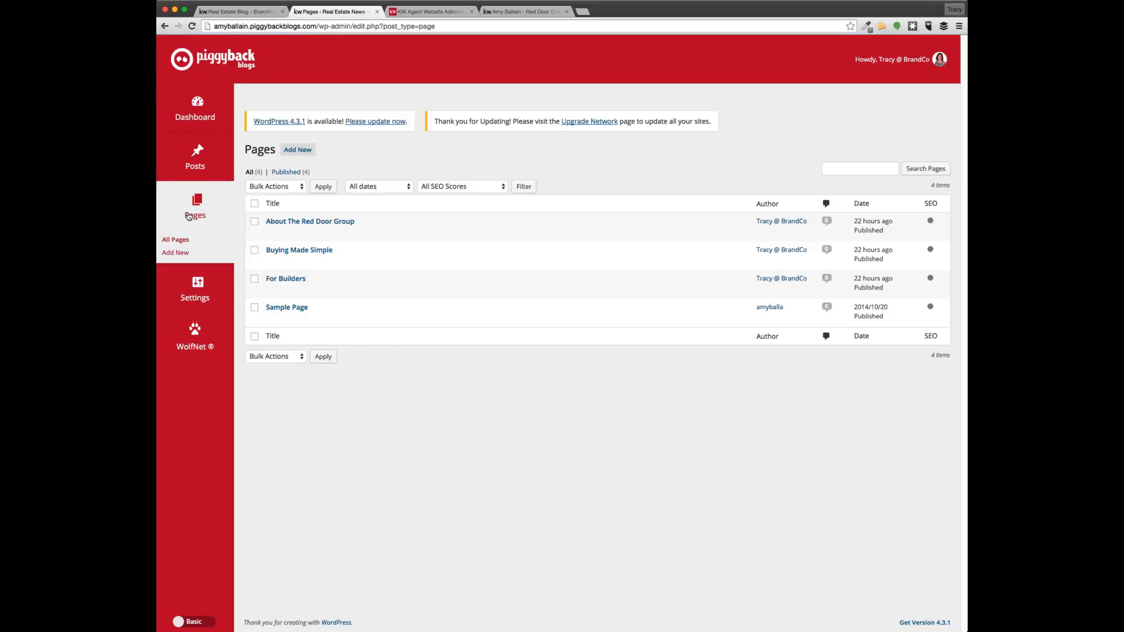
Add and publish a new empty page titled 'Thinking of Selling?'
left_click(296, 151)
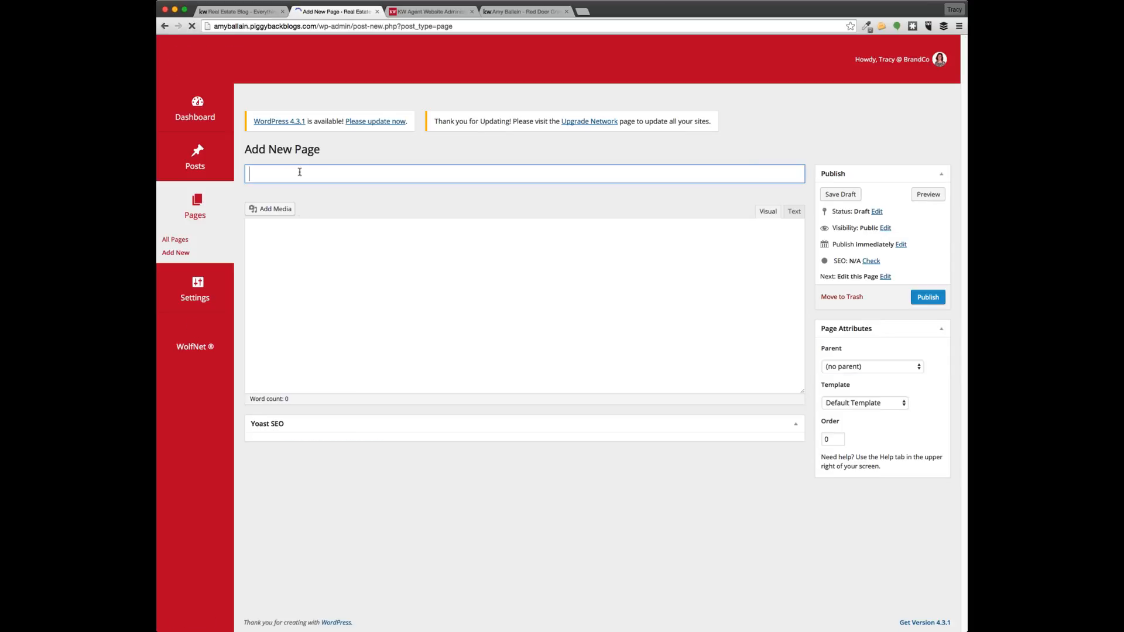
type("Thinking of S")
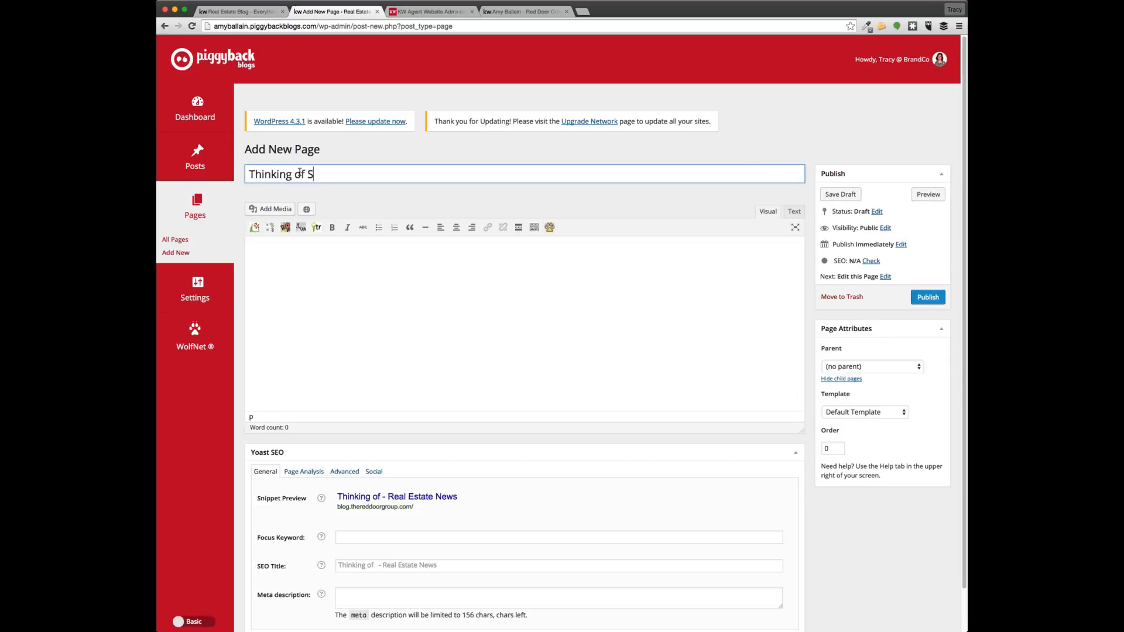
type("elling?")
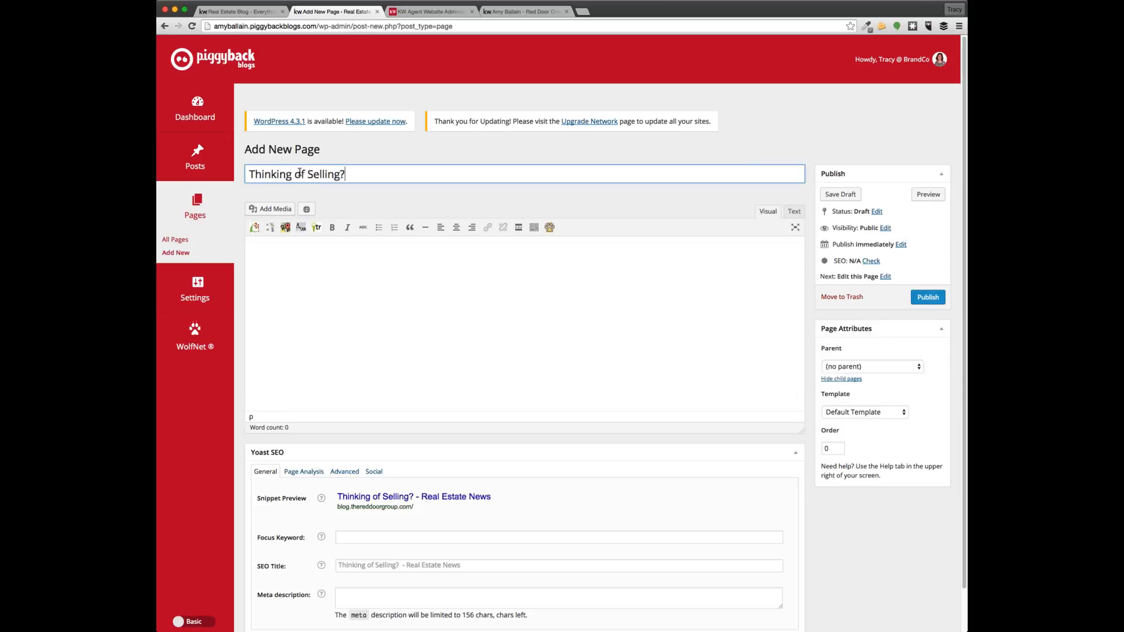
left_click(439, 289)
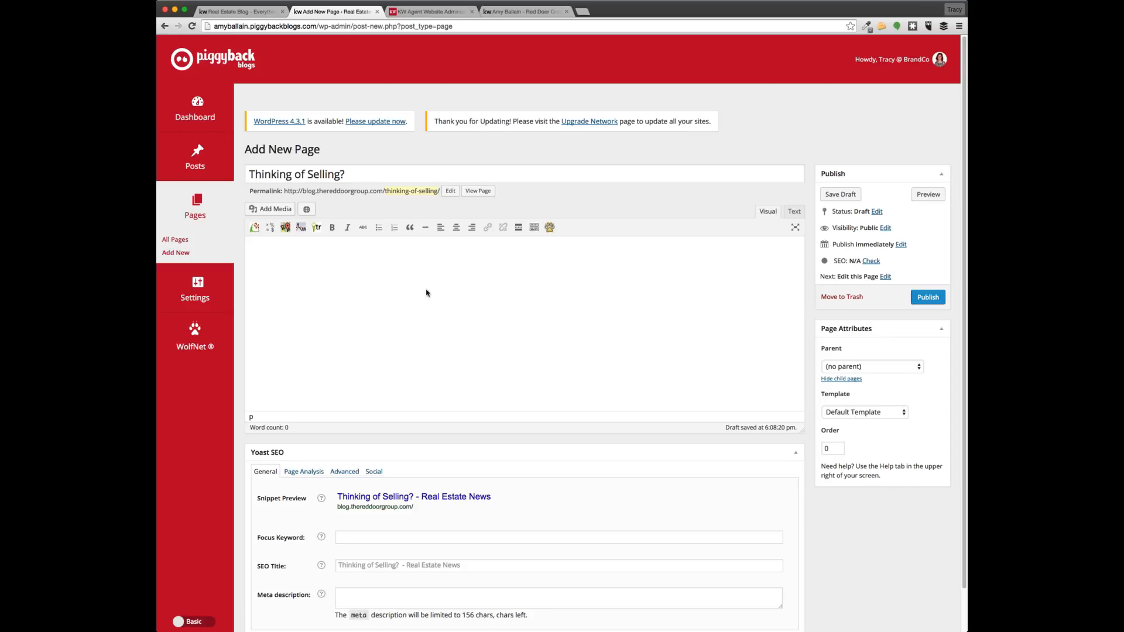
left_click(935, 301)
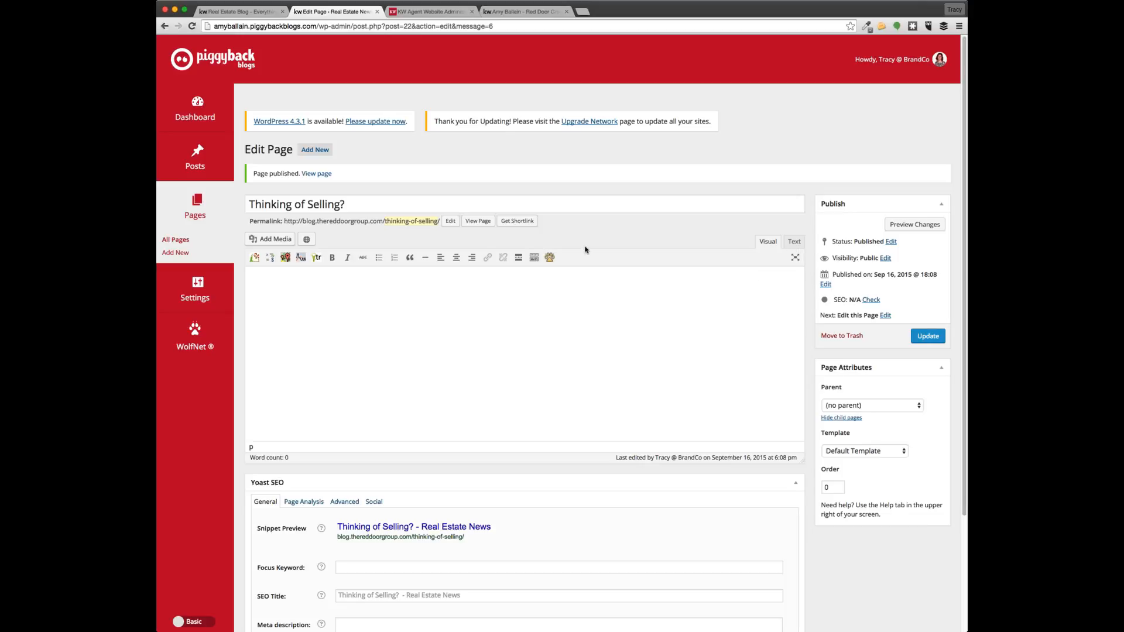
View the published Thinking of Selling? page and select its web address
left_click(477, 226)
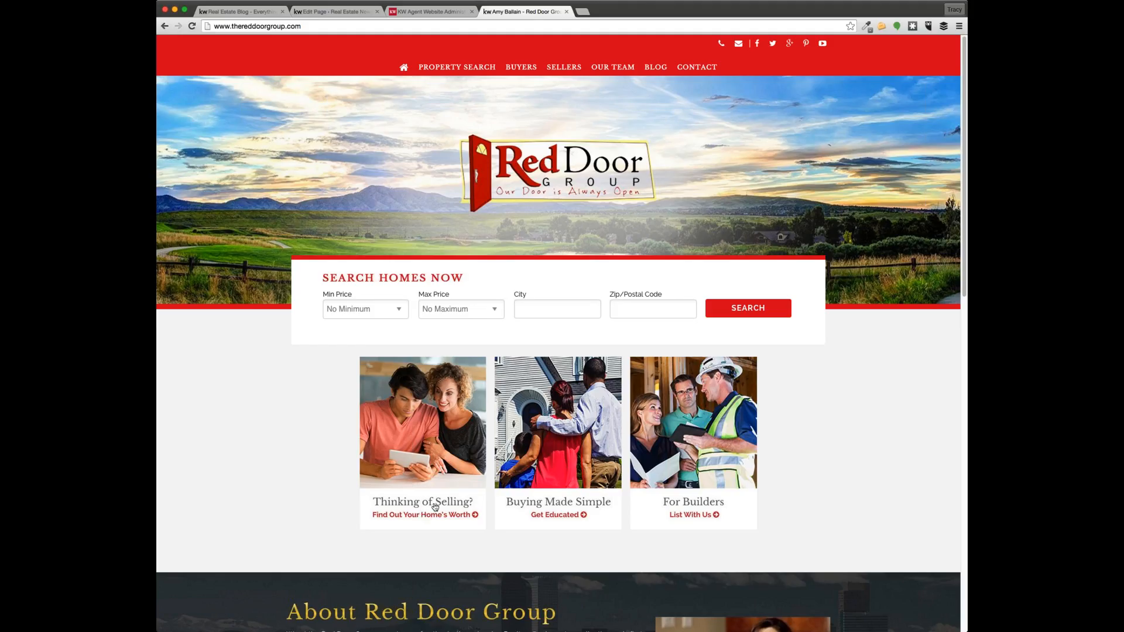
left_click(419, 12)
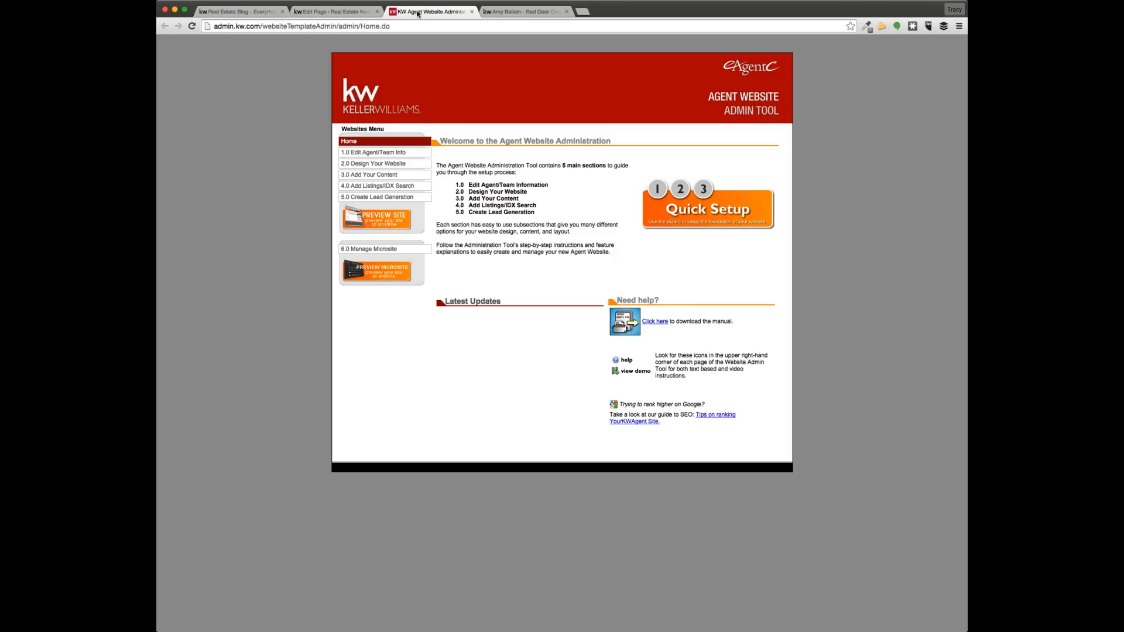
left_click(337, 13)
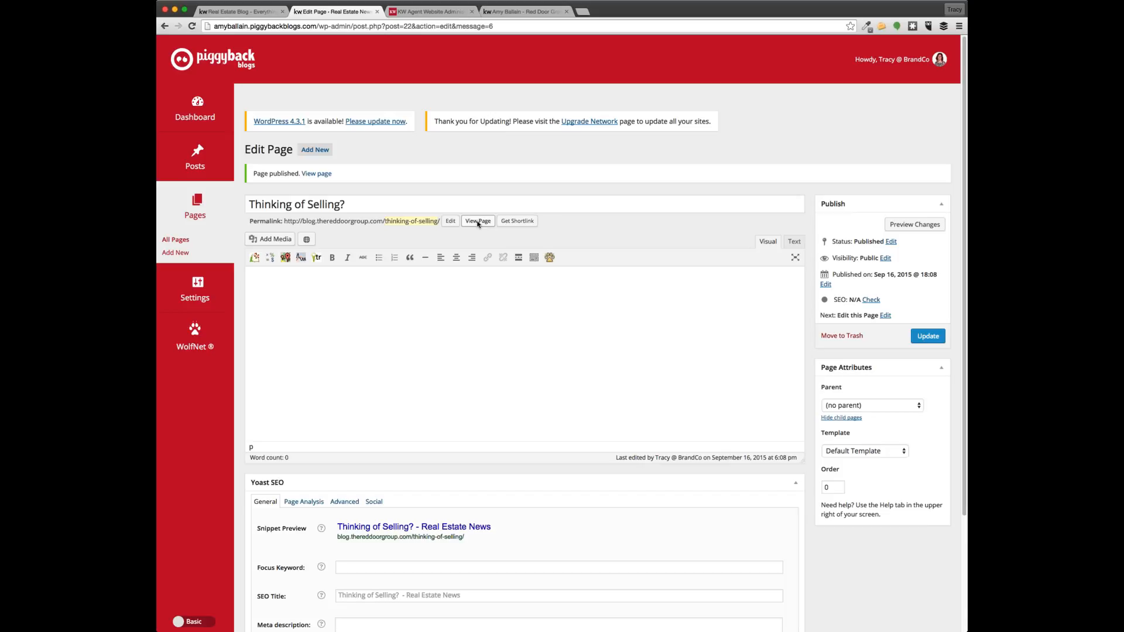
key("super+l")
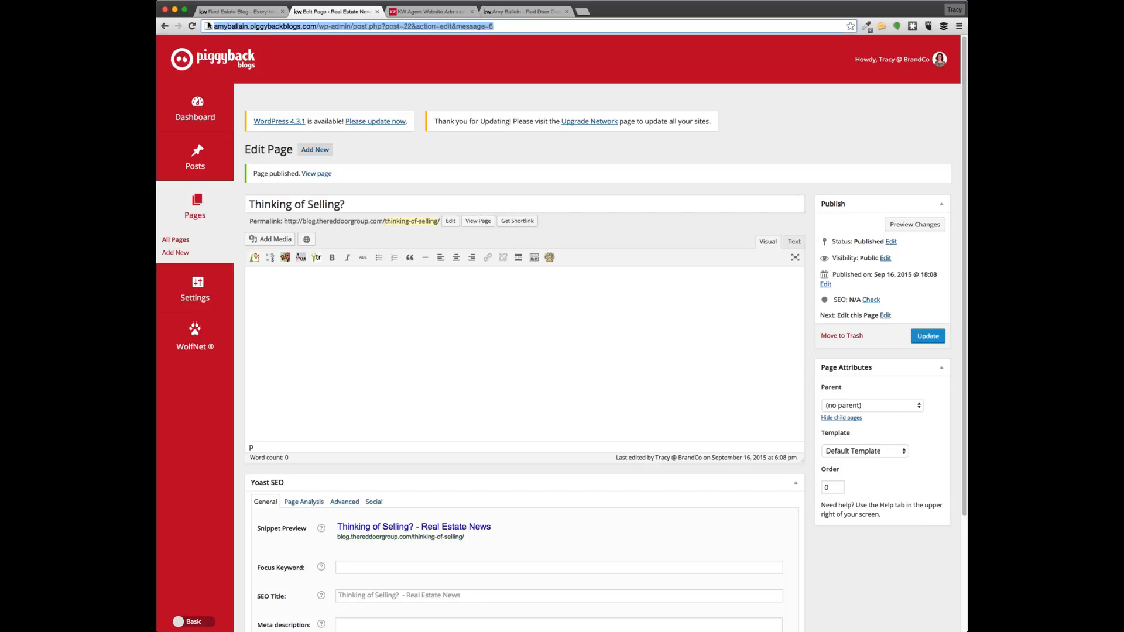
left_click(473, 223)
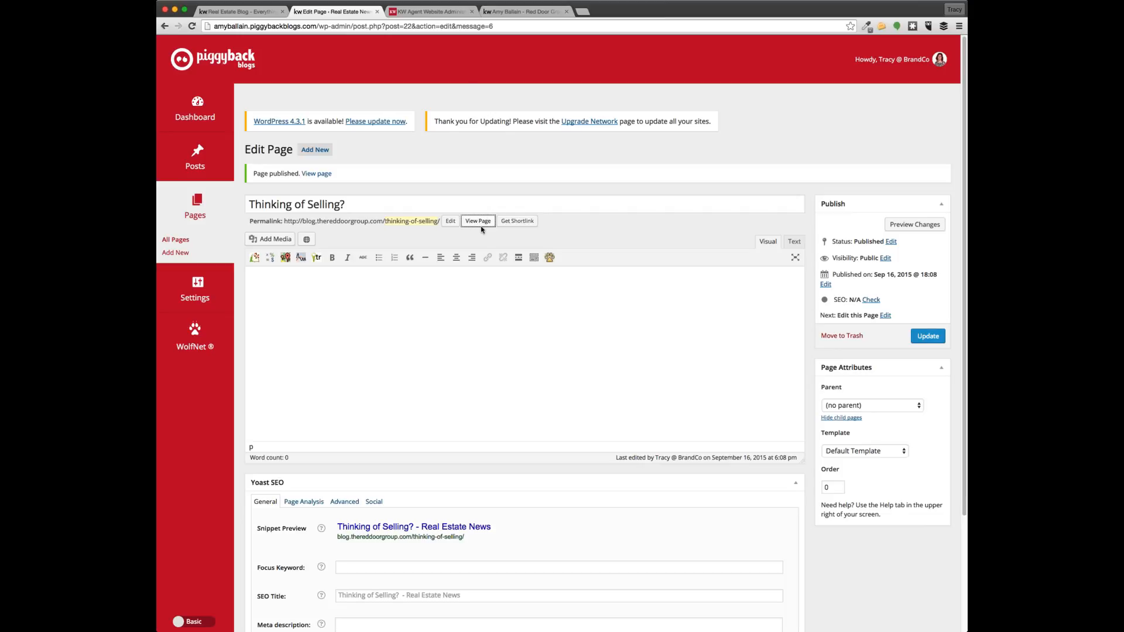
Bring up the myKW Agent Web Sites and IDX page in a new tab
left_click(515, 11)
left_click(429, 12)
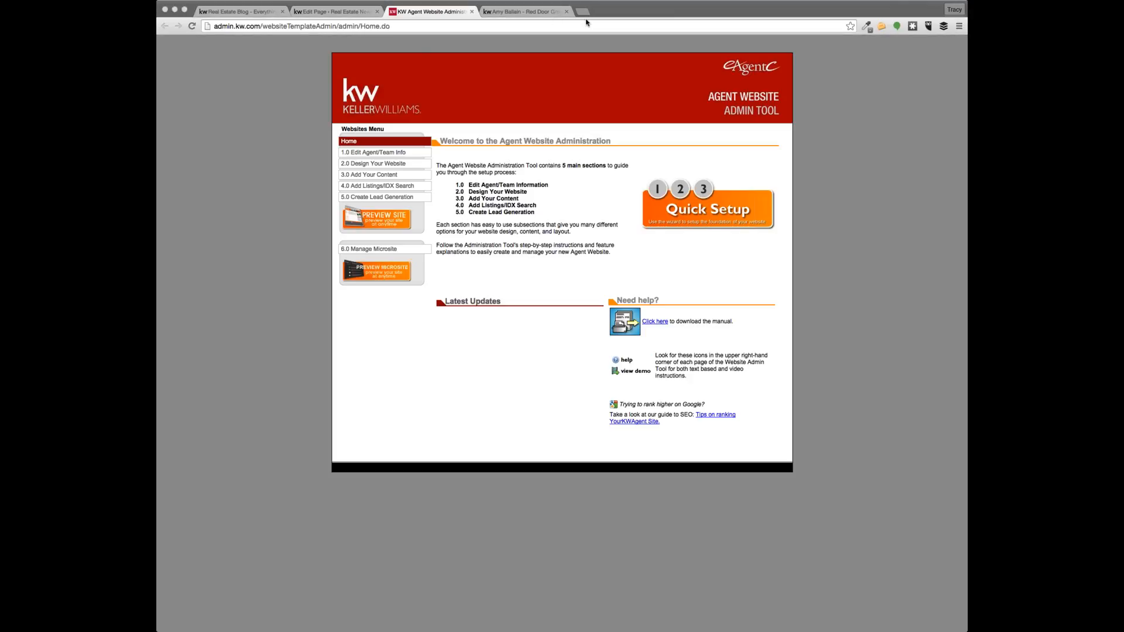
left_click(413, 18)
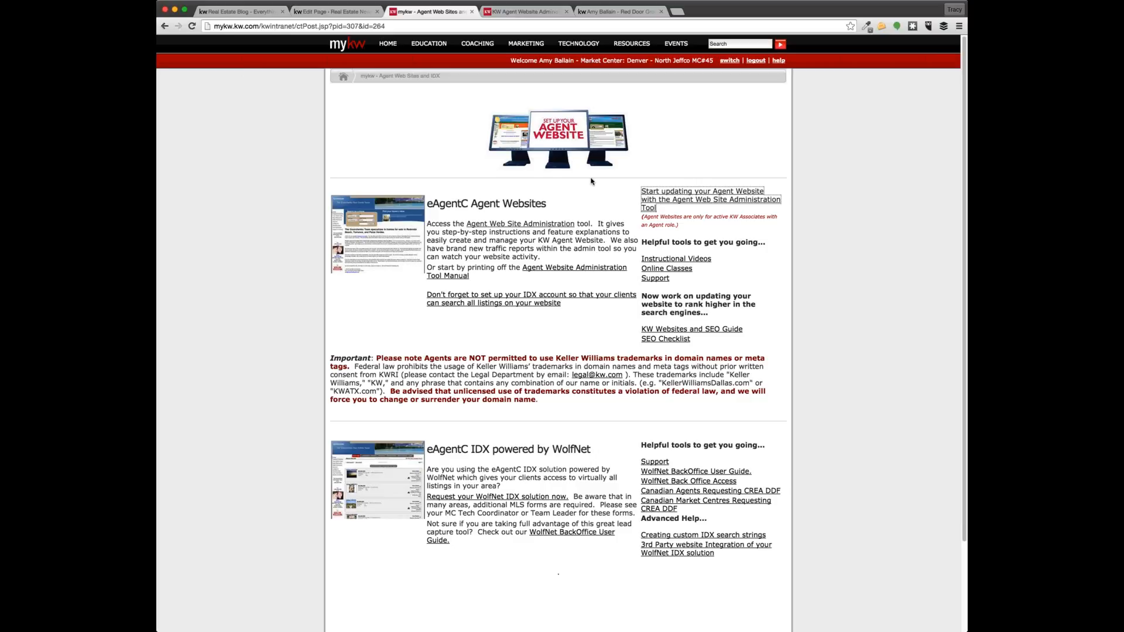
Launch the eAgentC Agent Website Admin Tool from myKW and close the myKW tab
mouse_move(587, 45)
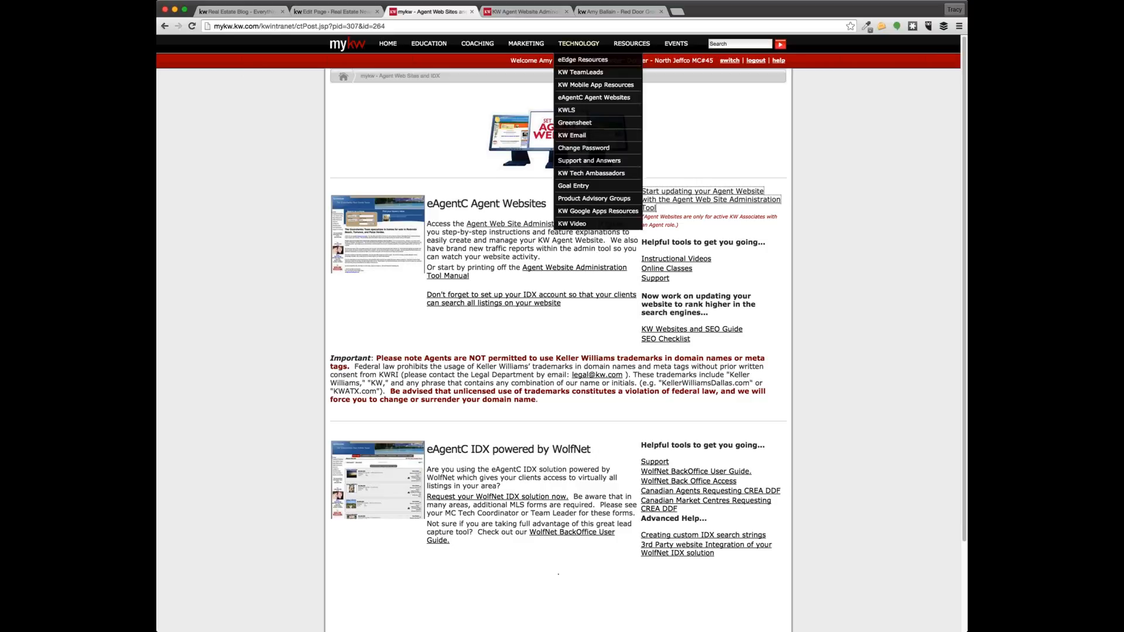
left_click(580, 98)
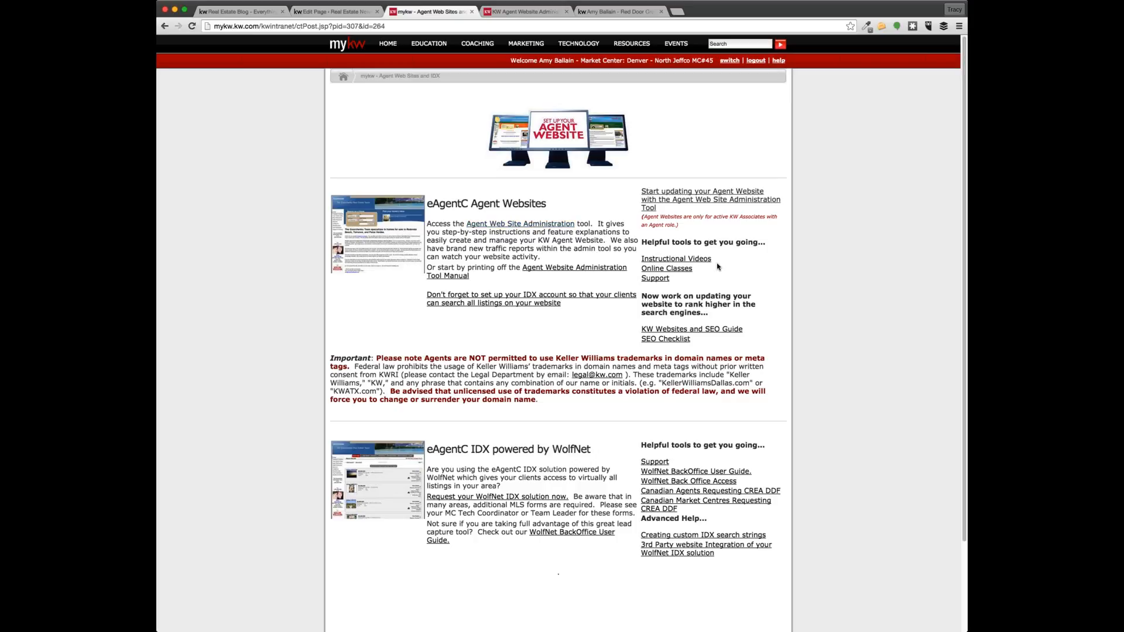
left_click(479, 12)
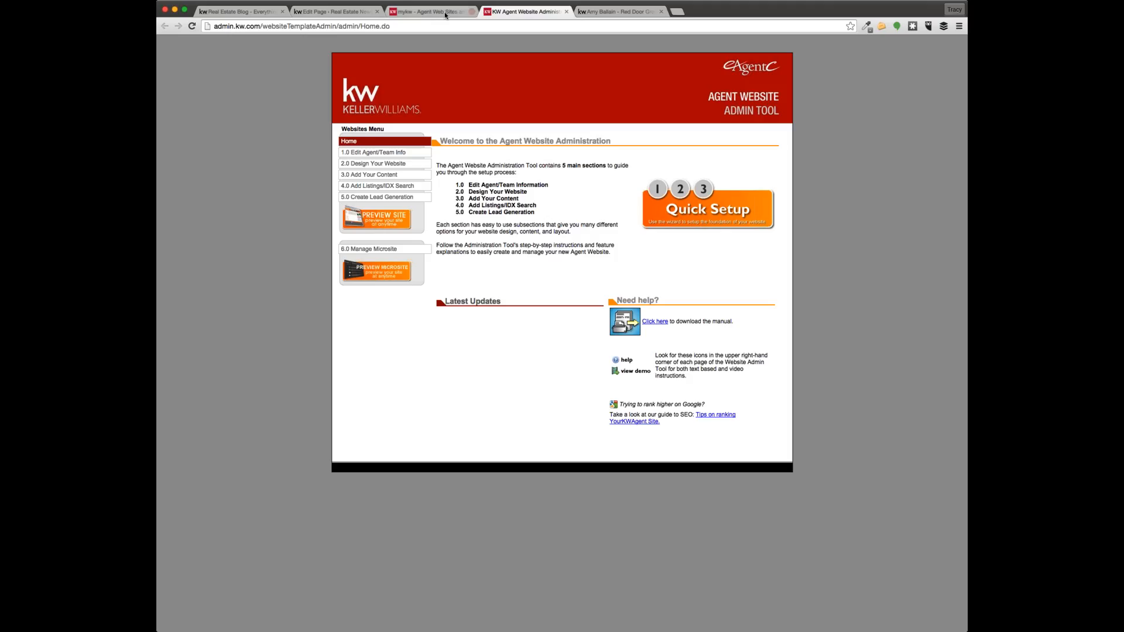
left_click(472, 11)
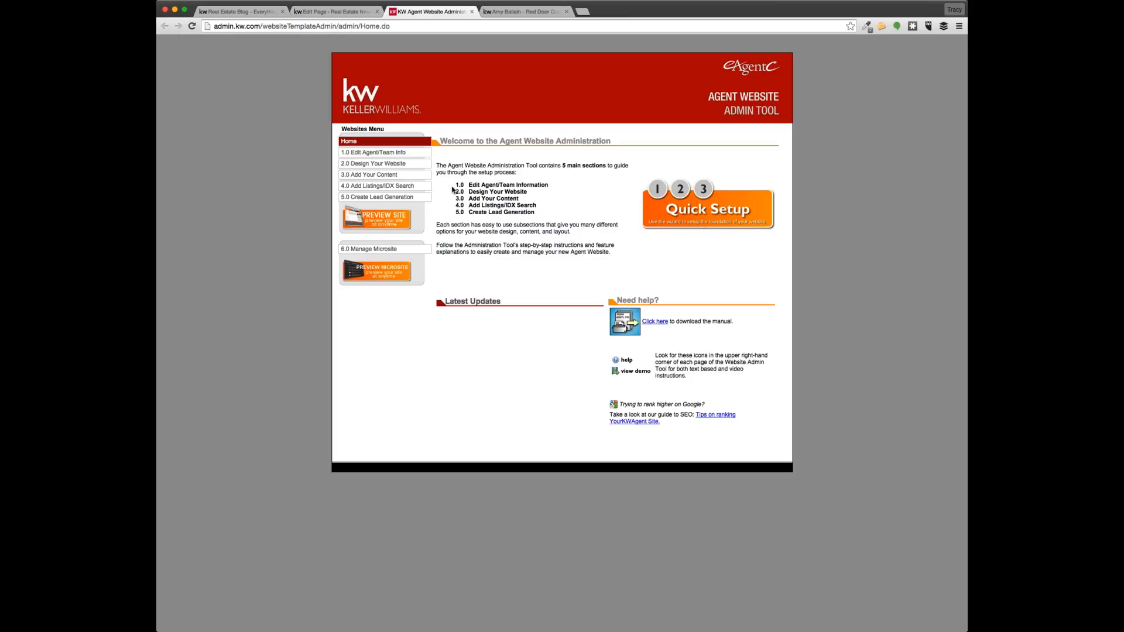
triple_click(473, 187)
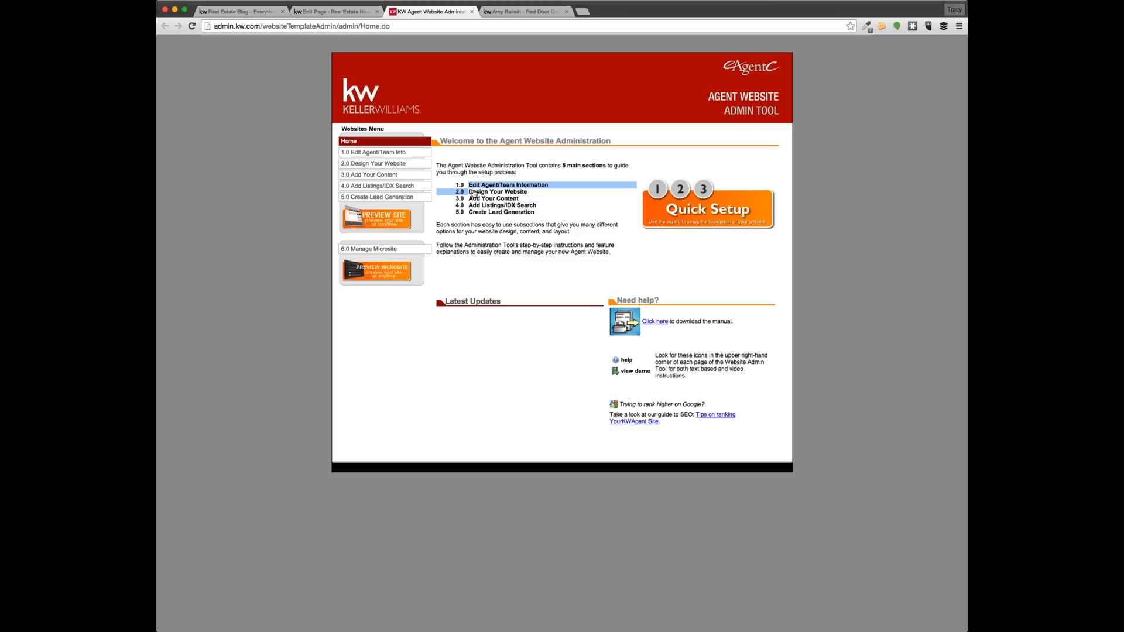
mouse_move(373, 153)
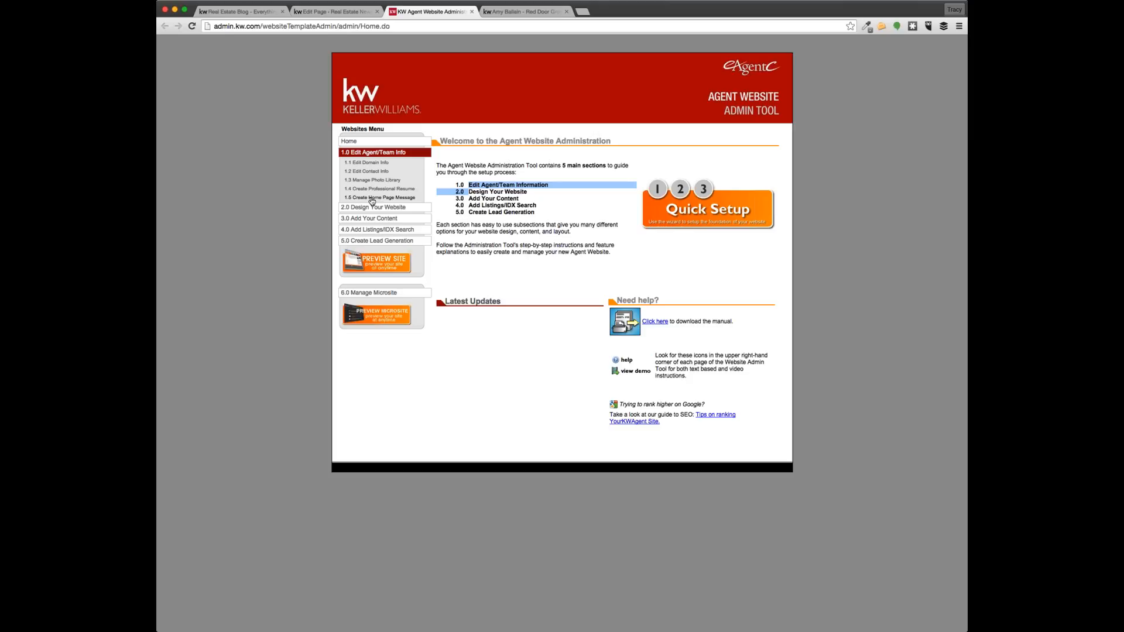
Open step 1.5 Create Home Page Message and select the Thinking of Selling? photo block
left_click(403, 199)
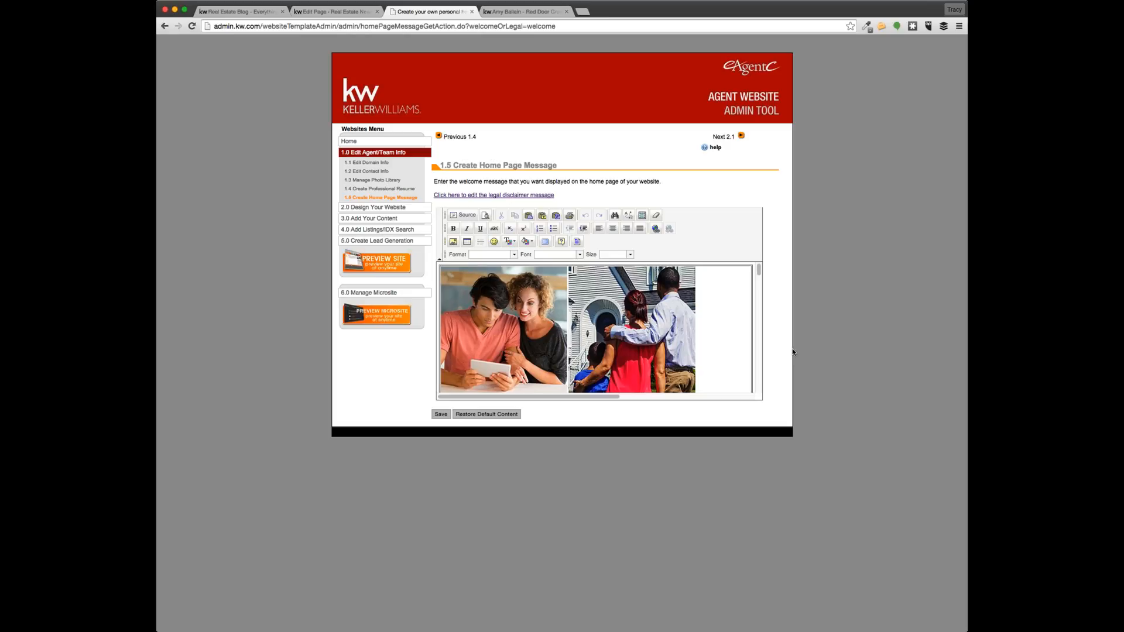
scroll(535, 339, "down", 2)
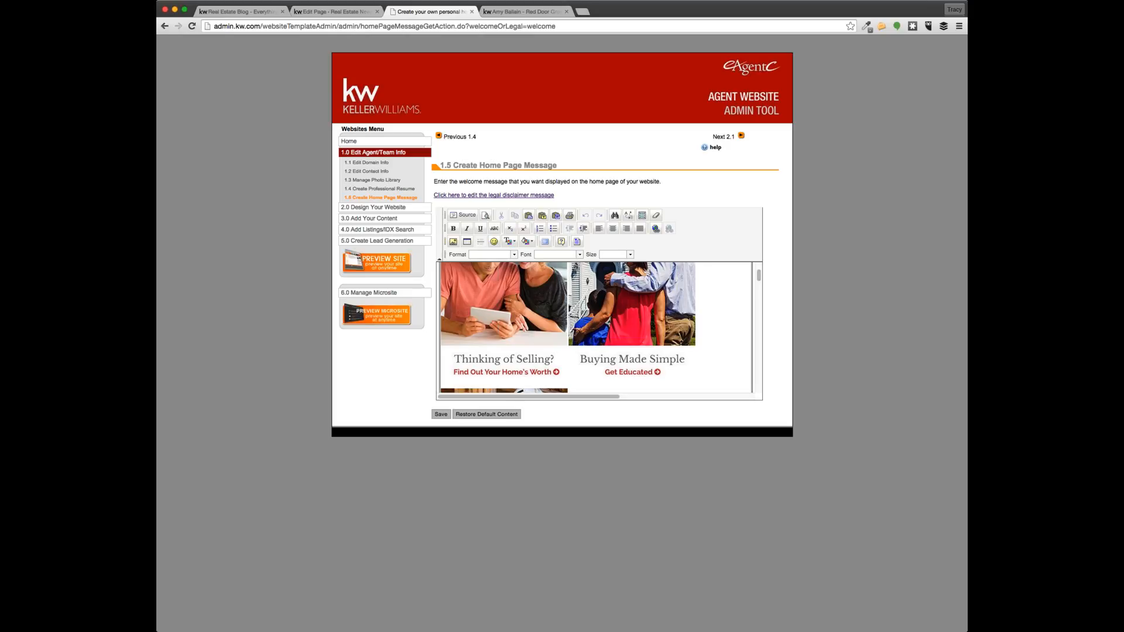
triple_click(522, 341)
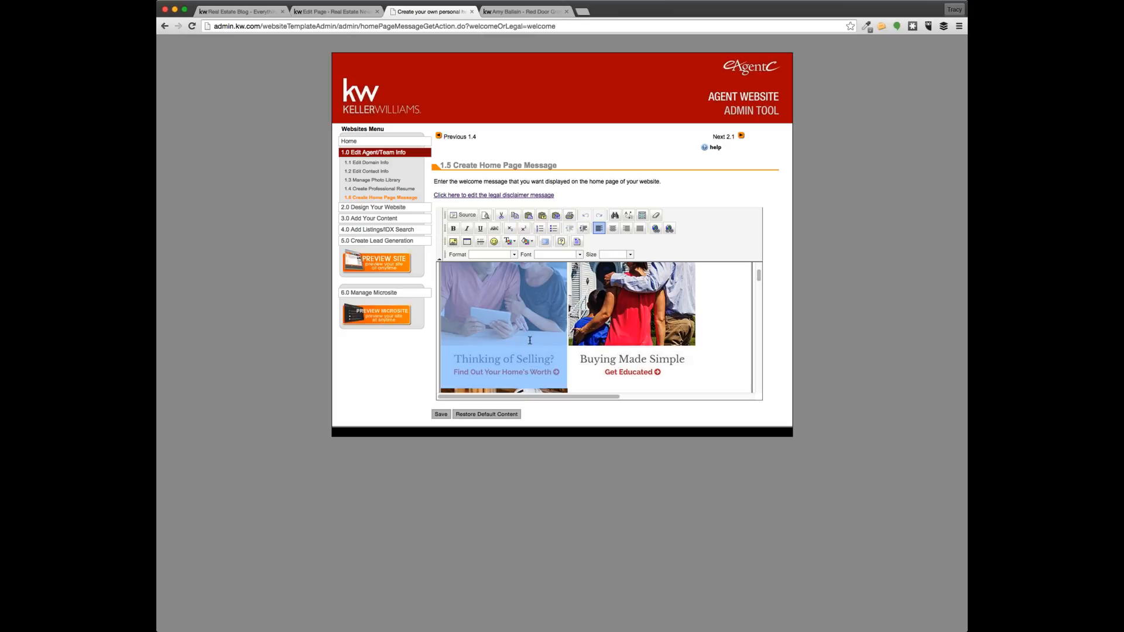
scroll(490, 326, "up", 1)
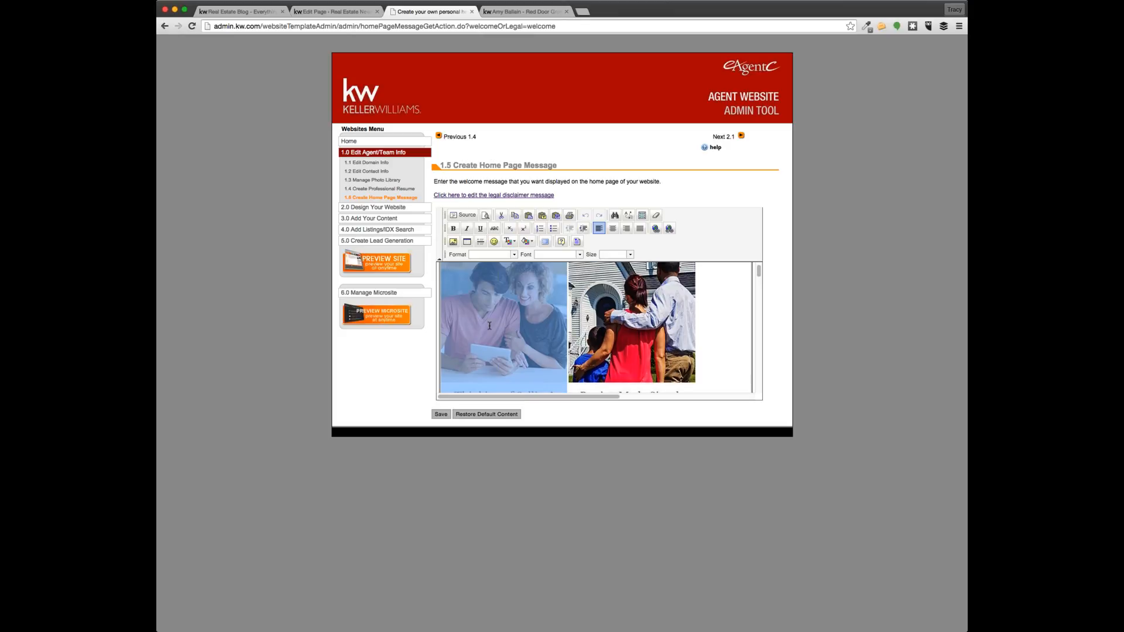
left_click(657, 231)
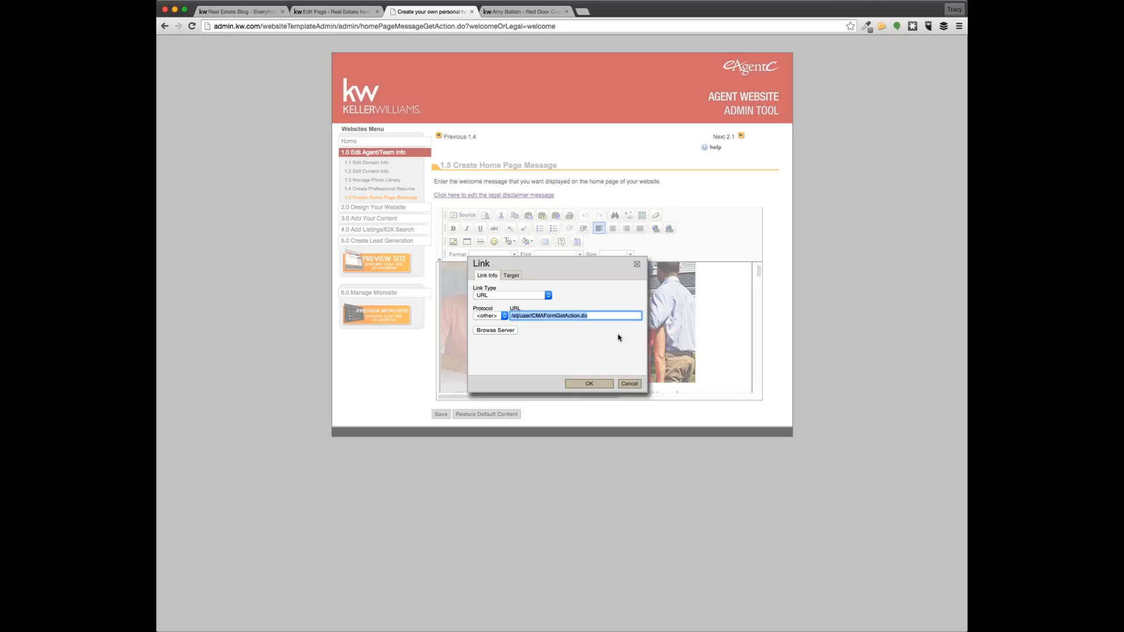
type("http://blog.thereddoorgroup.com/thinking-of-selling/")
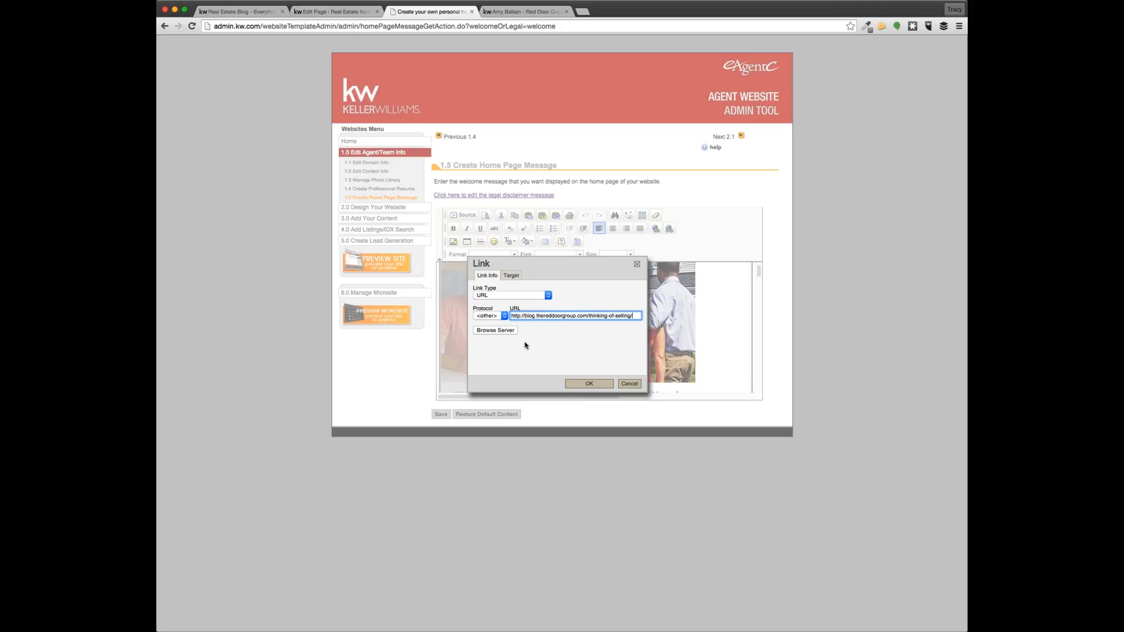
left_click(502, 317)
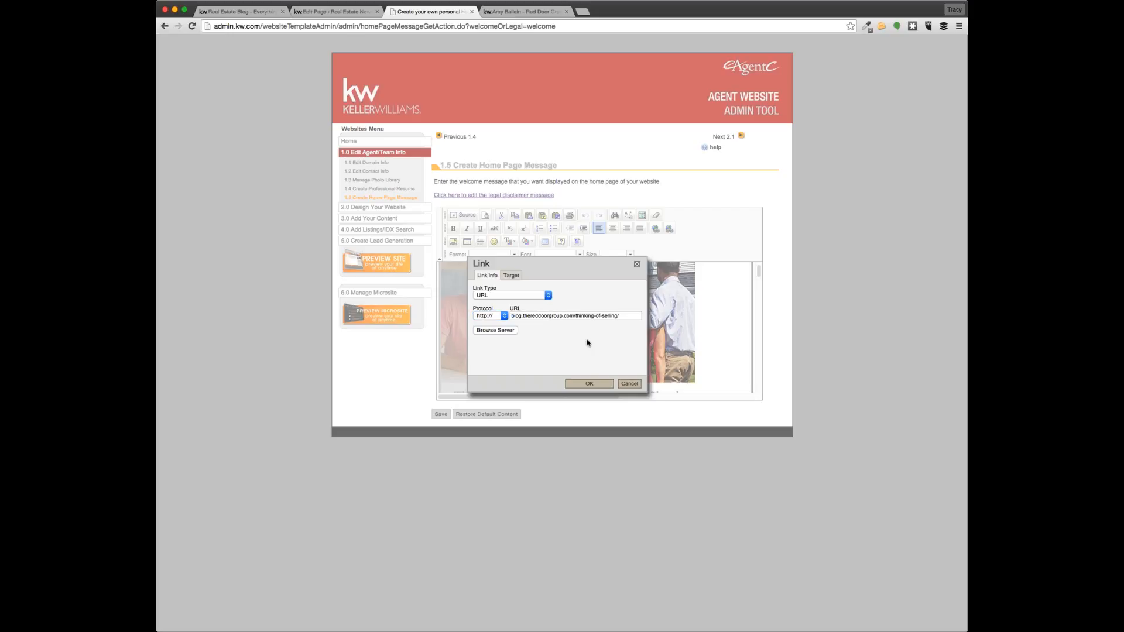
left_click(572, 383)
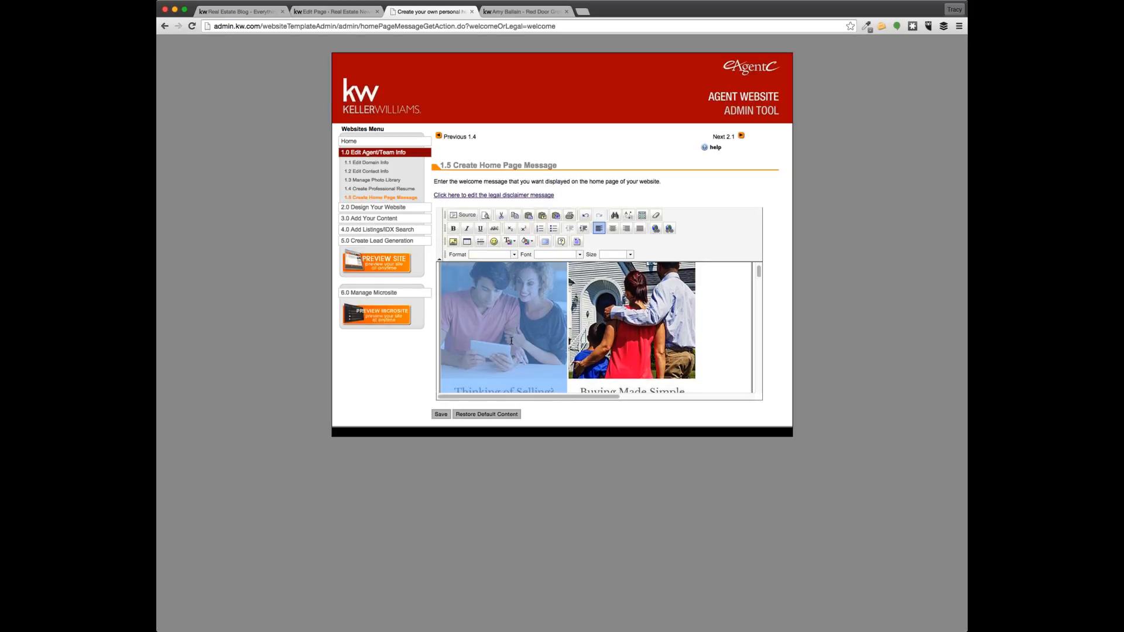
Save the home page message and preview the live agent website
scroll(515, 331, "down", 1)
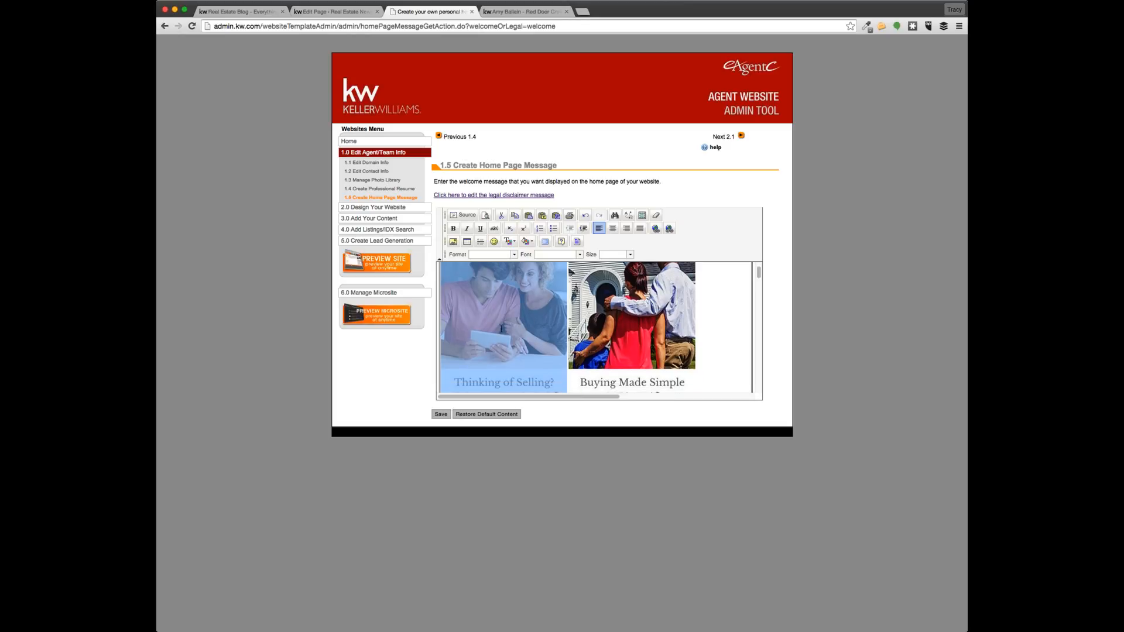
scroll(516, 331, "down", 2)
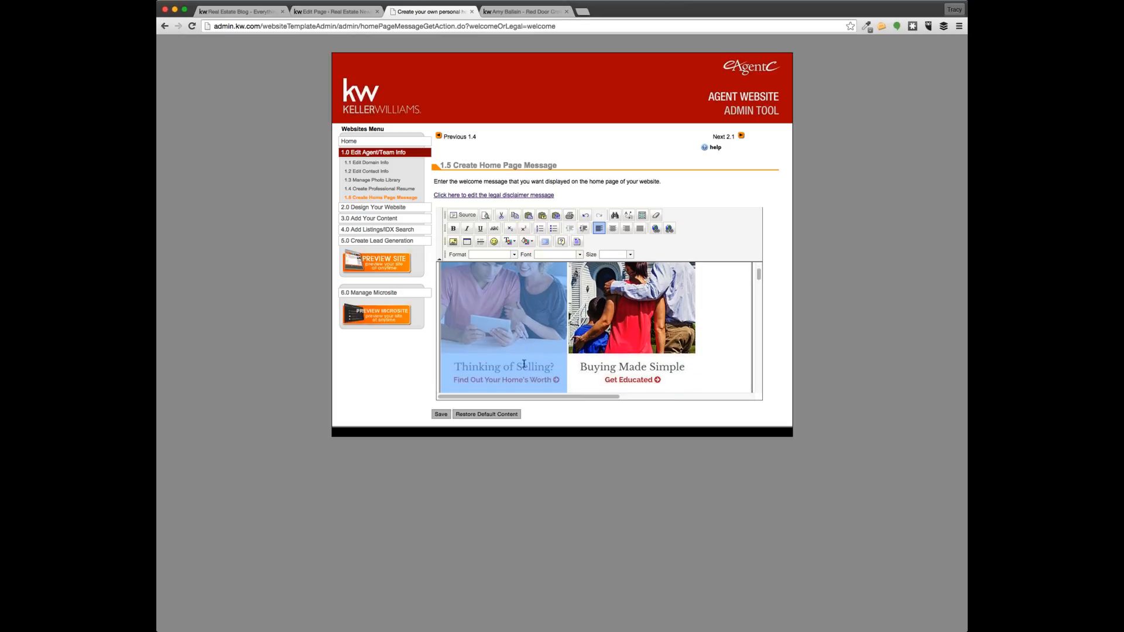
left_click(442, 414)
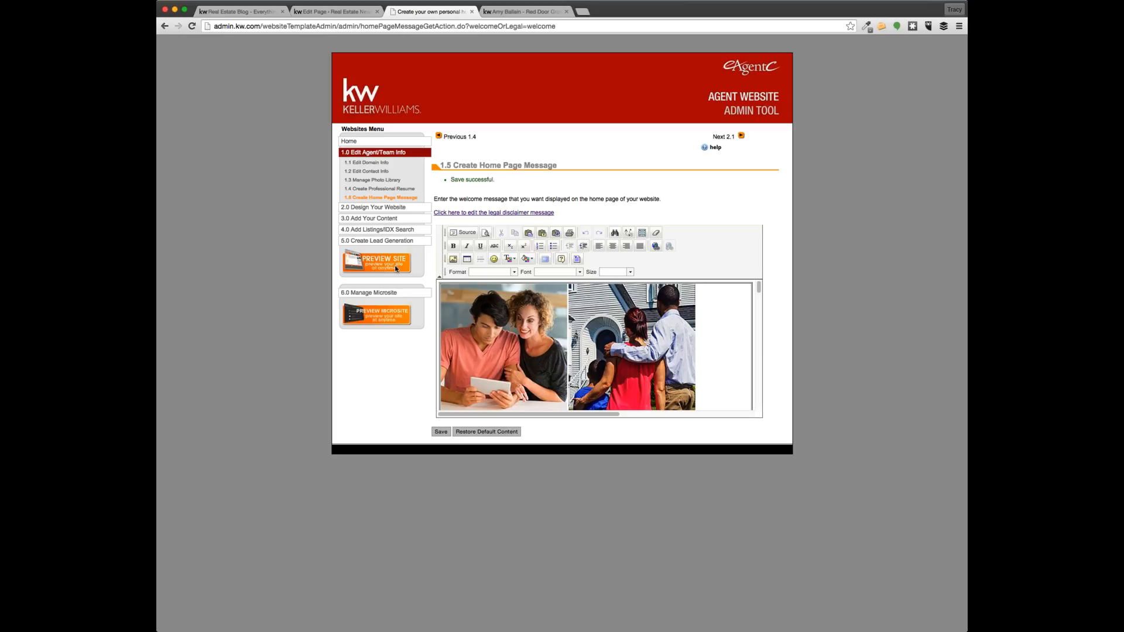
left_click(364, 262)
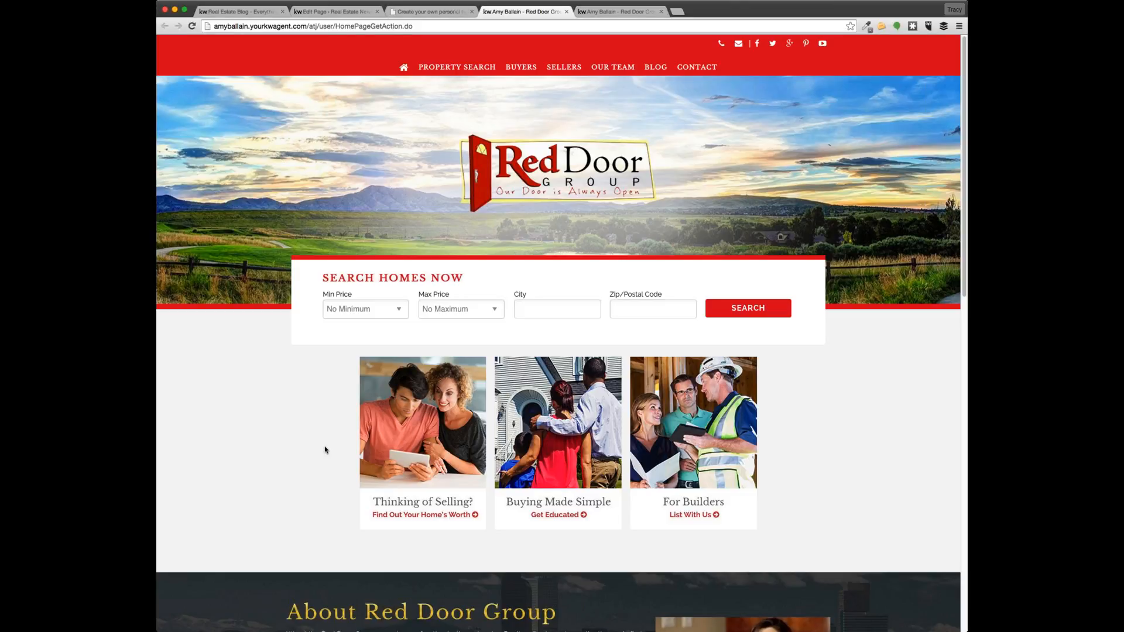
Follow the live site's Find Out Your Home's Worth link to the empty Thinking of Selling? page
scroll(325, 449, "down", 2)
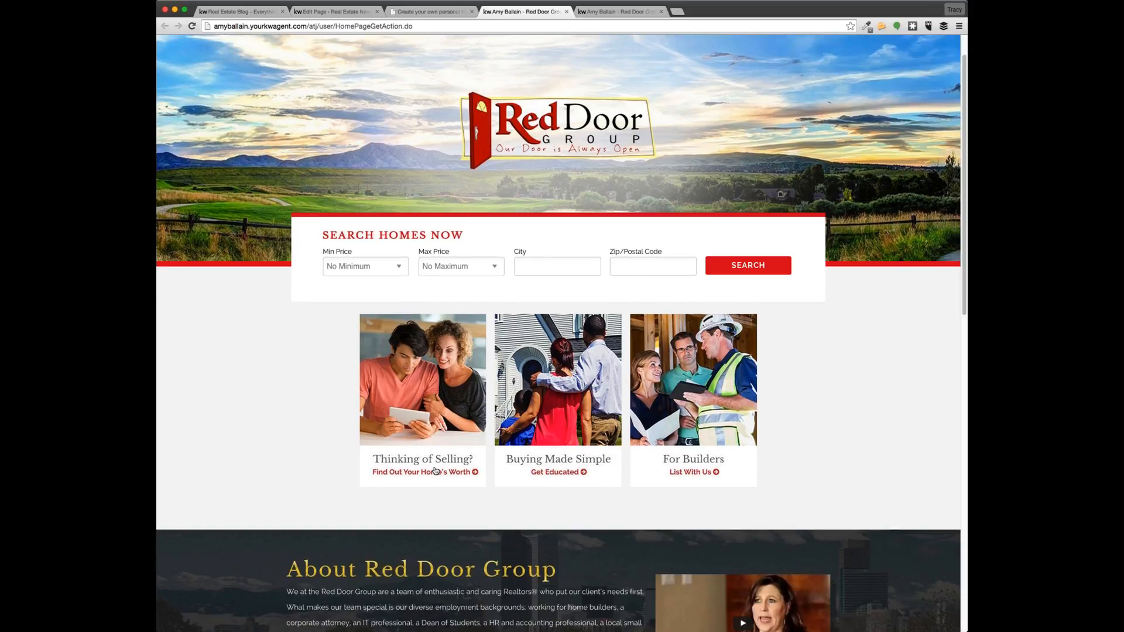
left_click(435, 471)
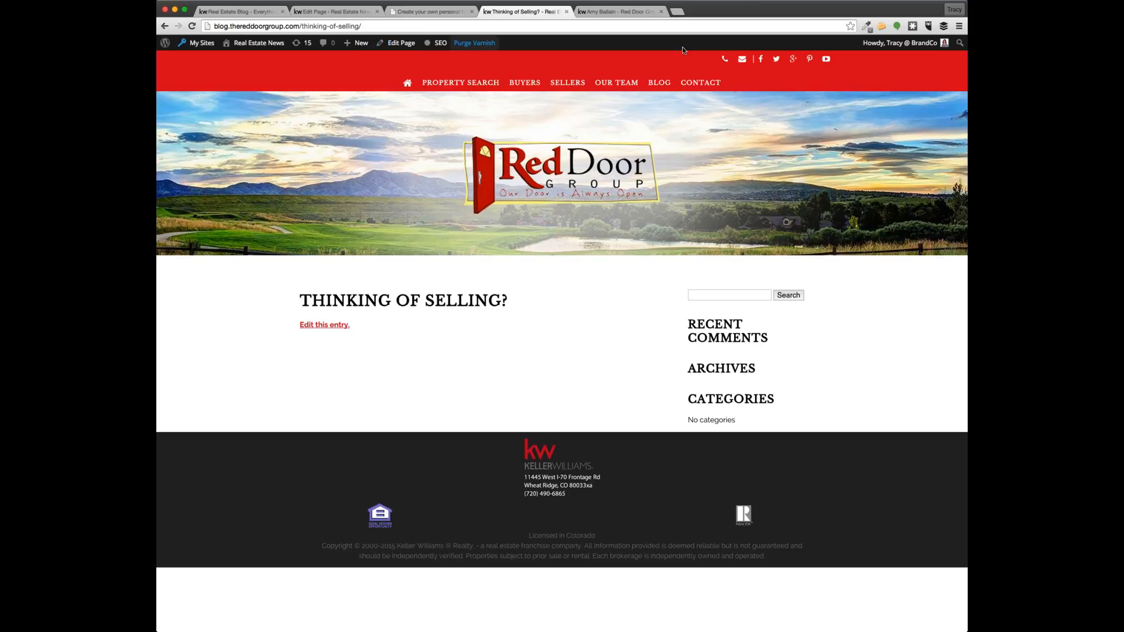
Open the empty Thinking of Selling? page in the WordPress editor, leaving it unchanged
left_click(398, 44)
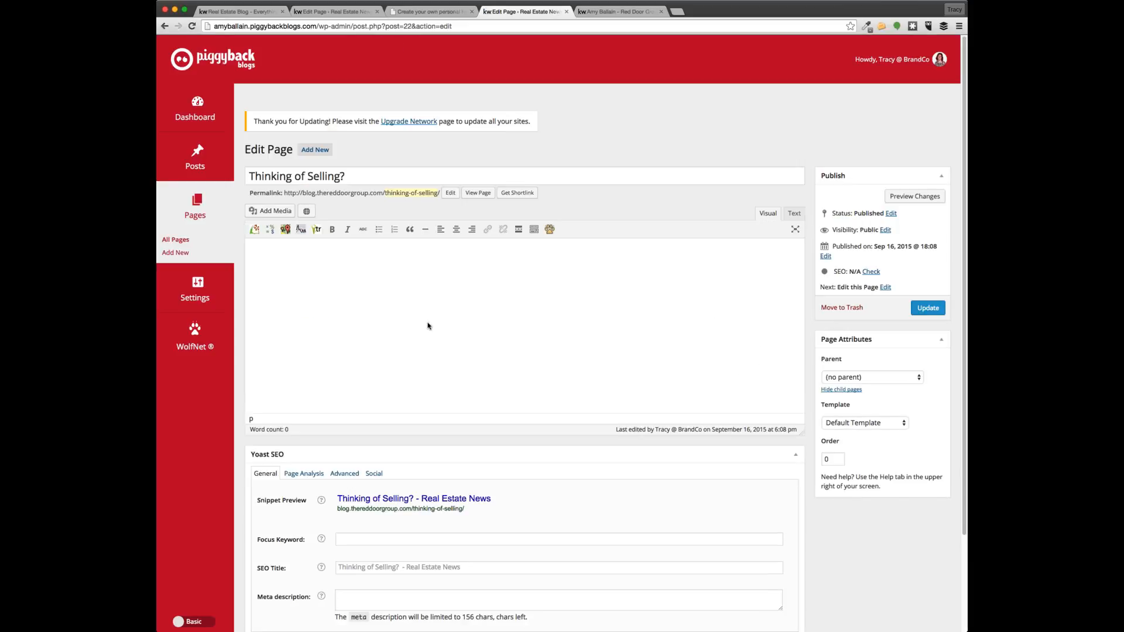
type("W")
key("BackSpace")
Return to the KW admin tab showing the saved 1.5 Create Home Page Message
left_click(602, 12)
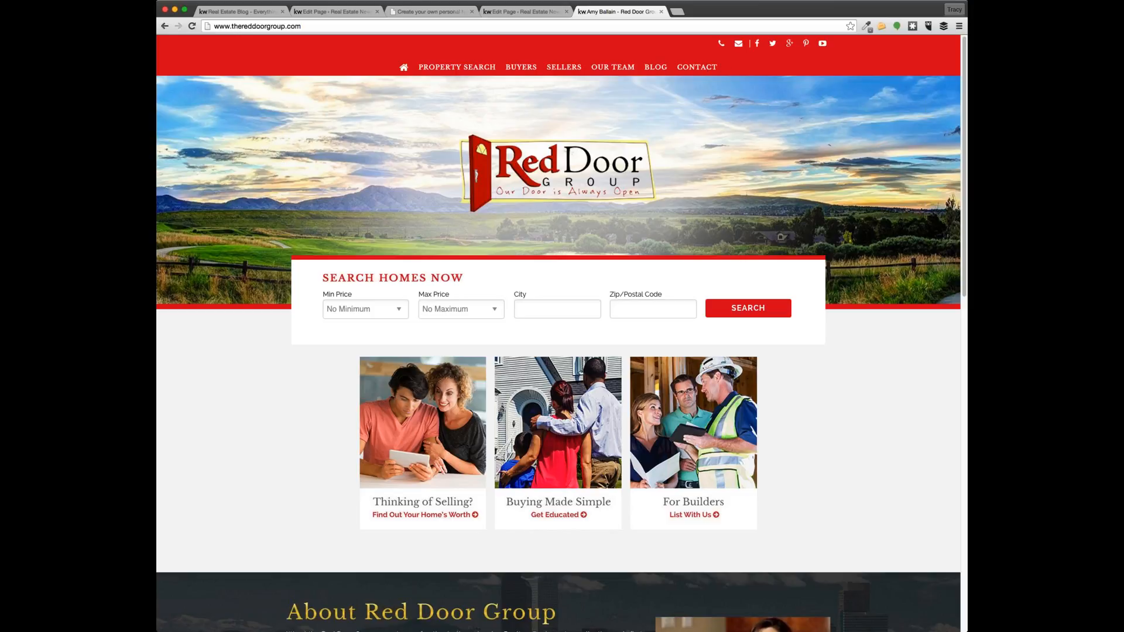
left_click(492, 11)
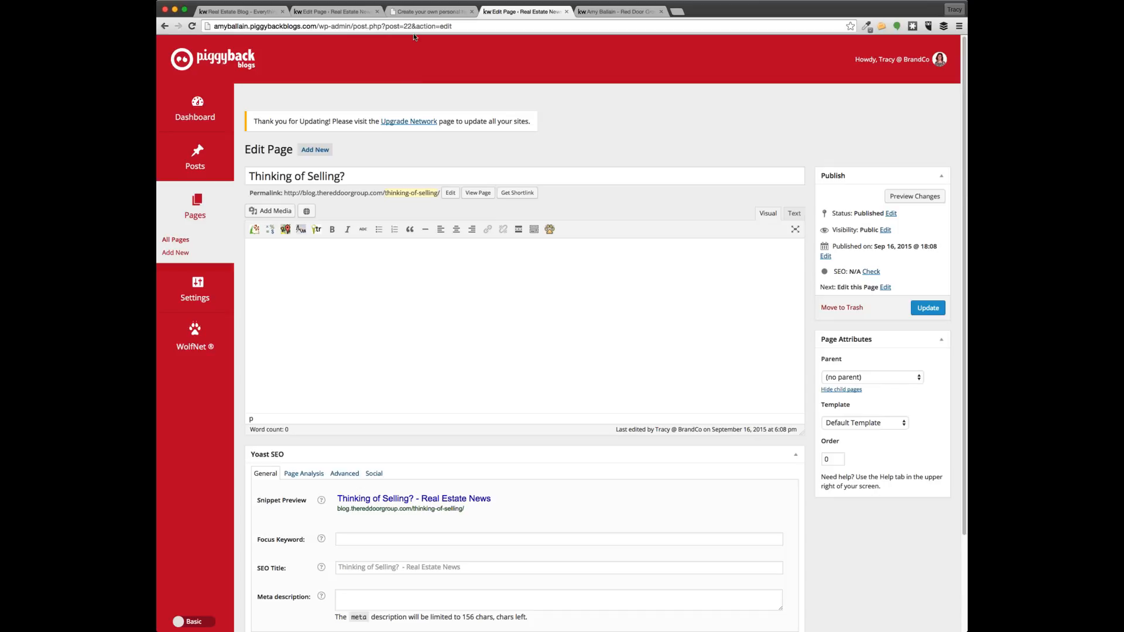
left_click(427, 11)
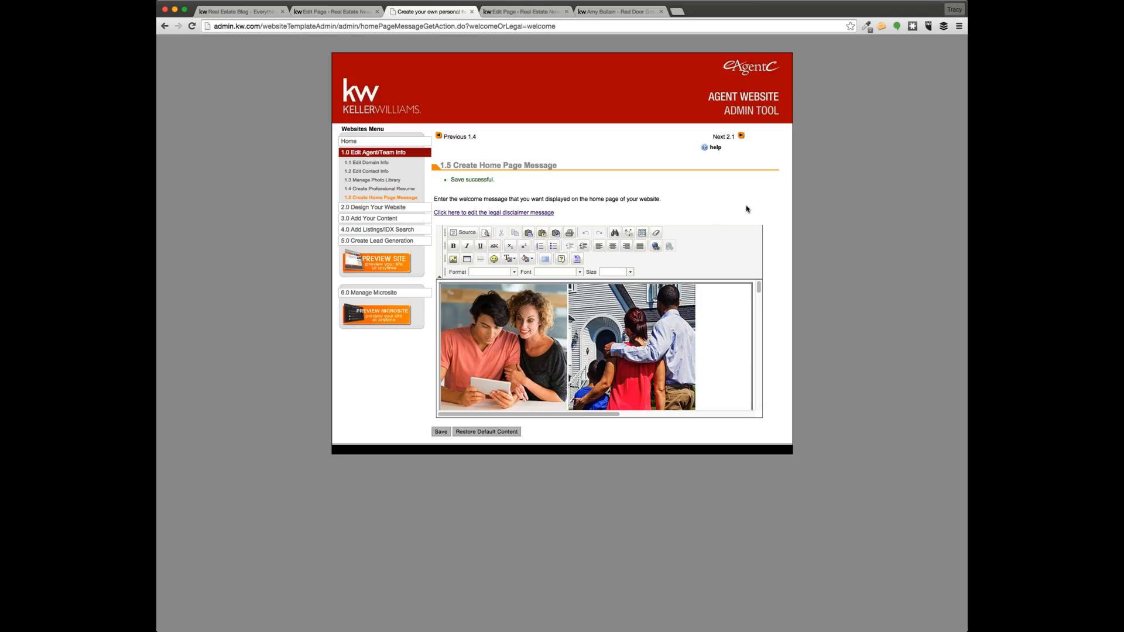
Open 3.1 Customize Website Navigation under Add Your Content, then view the live Red Door Group site
left_click(378, 218)
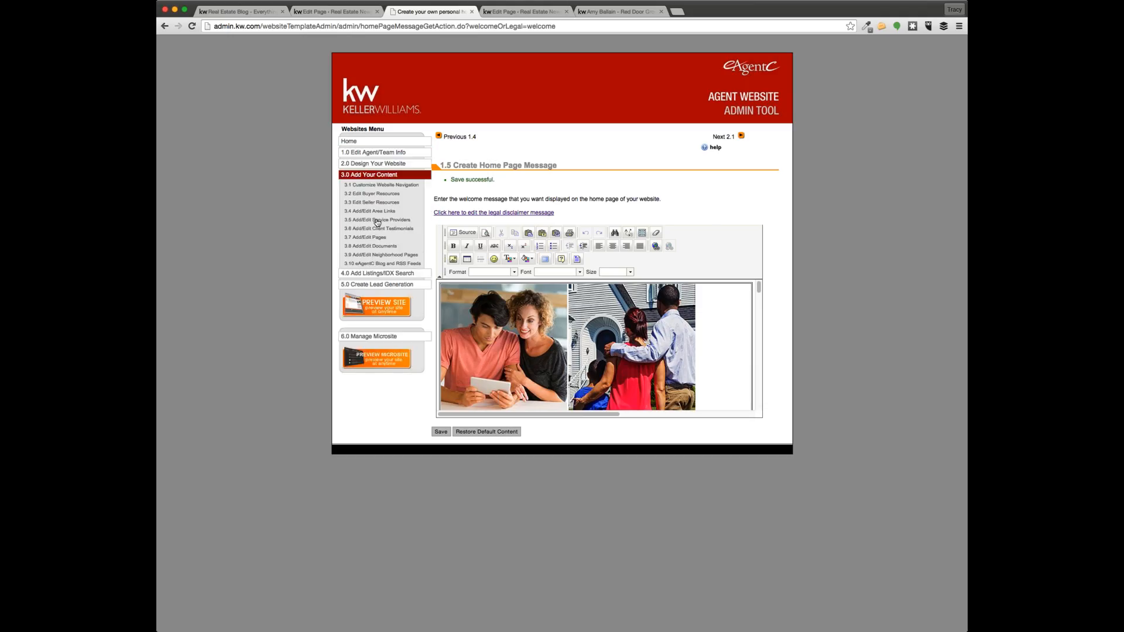
left_click(380, 186)
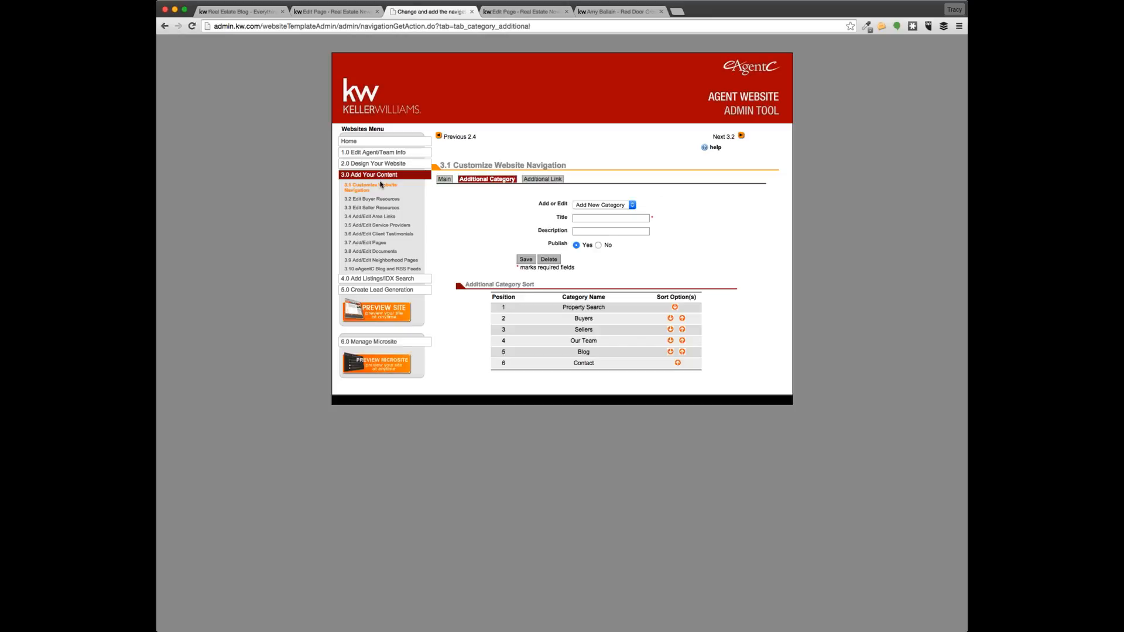
left_click_drag(582, 166, 453, 166)
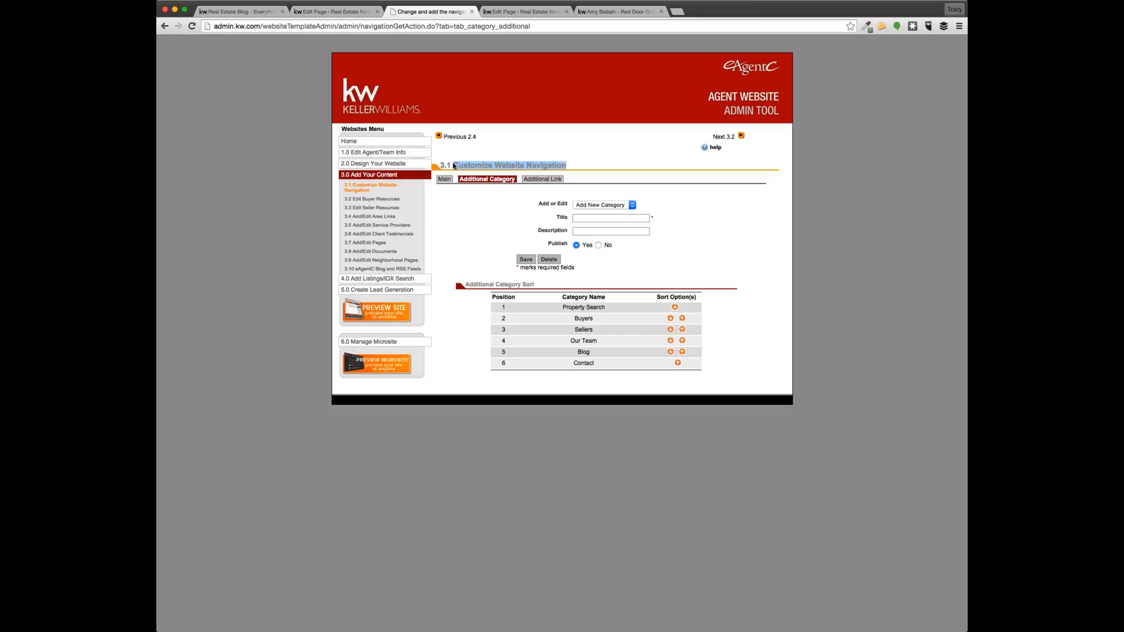
left_click(686, 235)
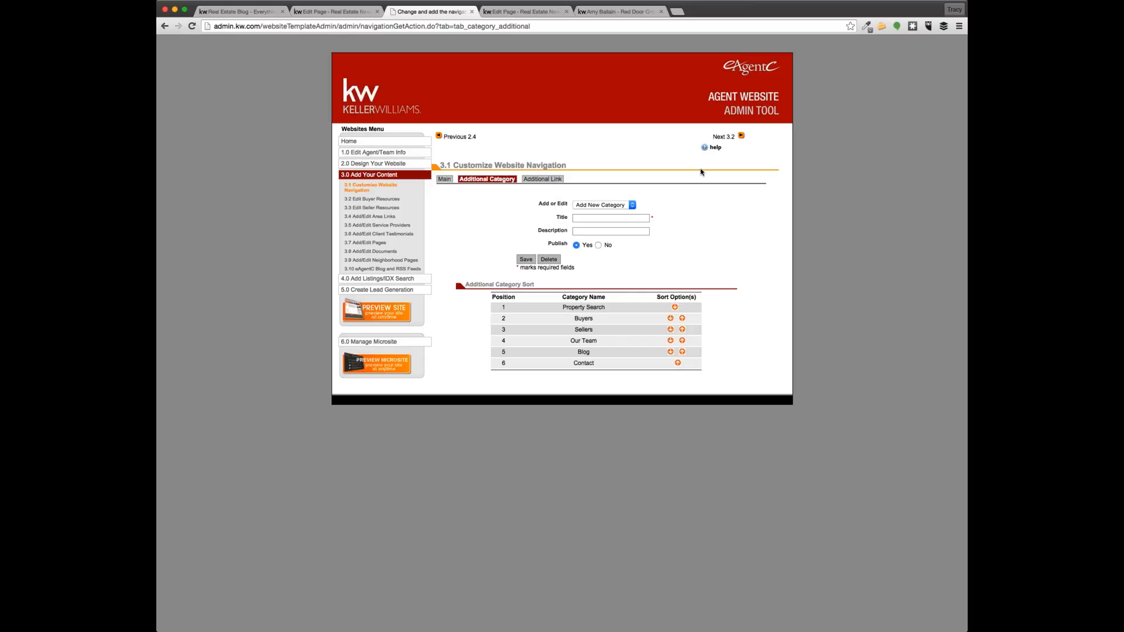
left_click(611, 12)
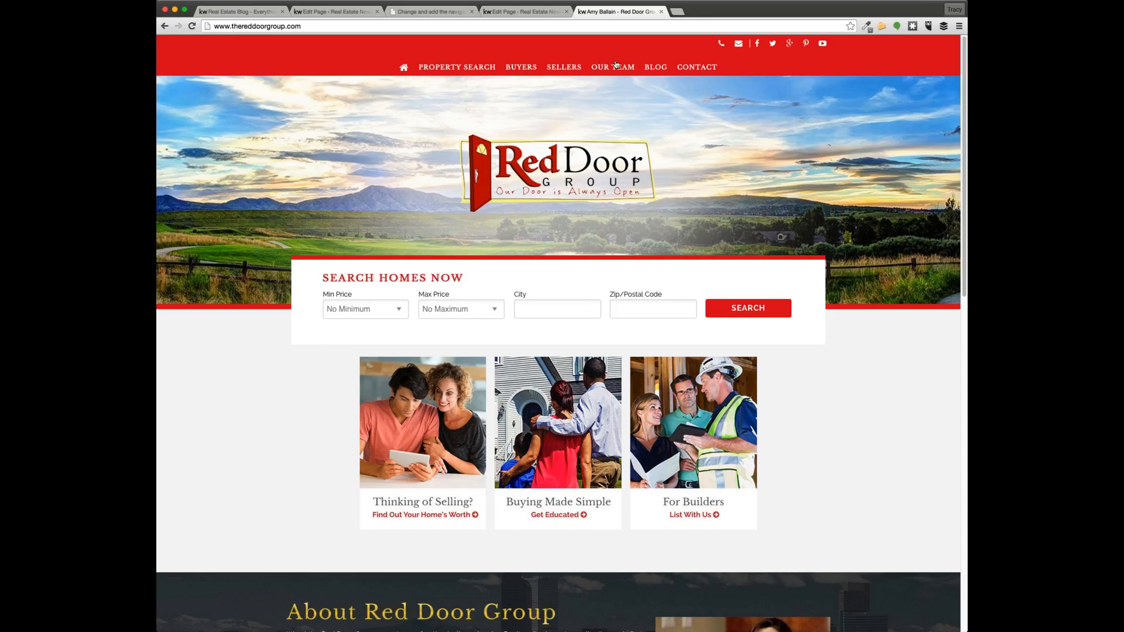
Check the Thinking of Selling? editor and the live site, then open the navigation's Additional Link tab
mouse_move(618, 68)
left_click(518, 12)
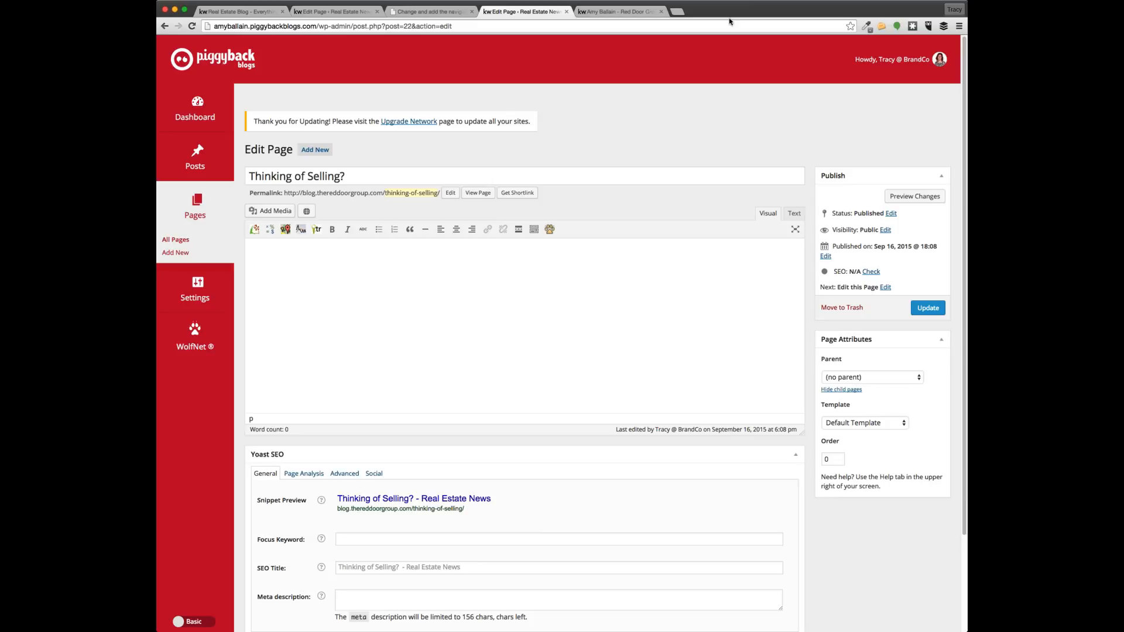
left_click(611, 13)
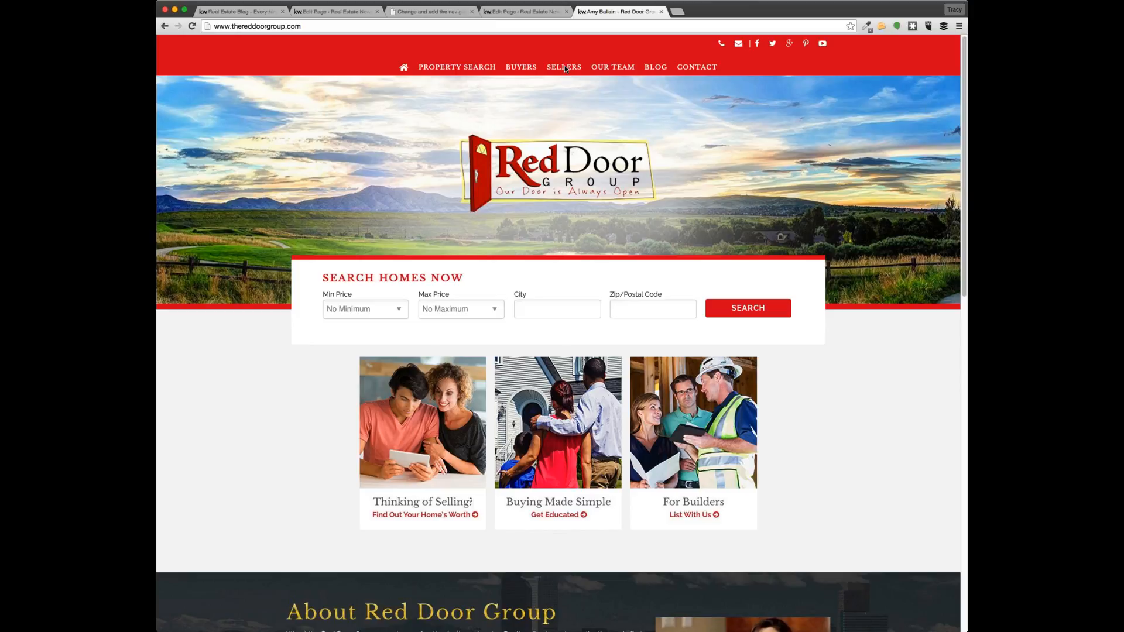
key("ctrl+shift+Tab")
key("ctrl+shift+Tab")
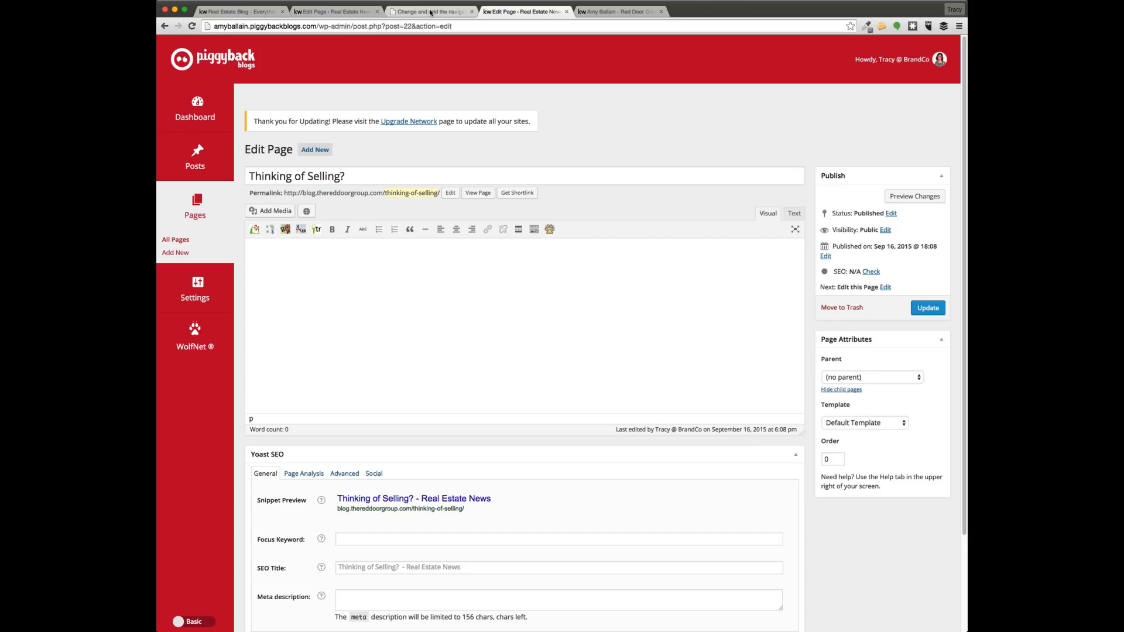
left_click(550, 179)
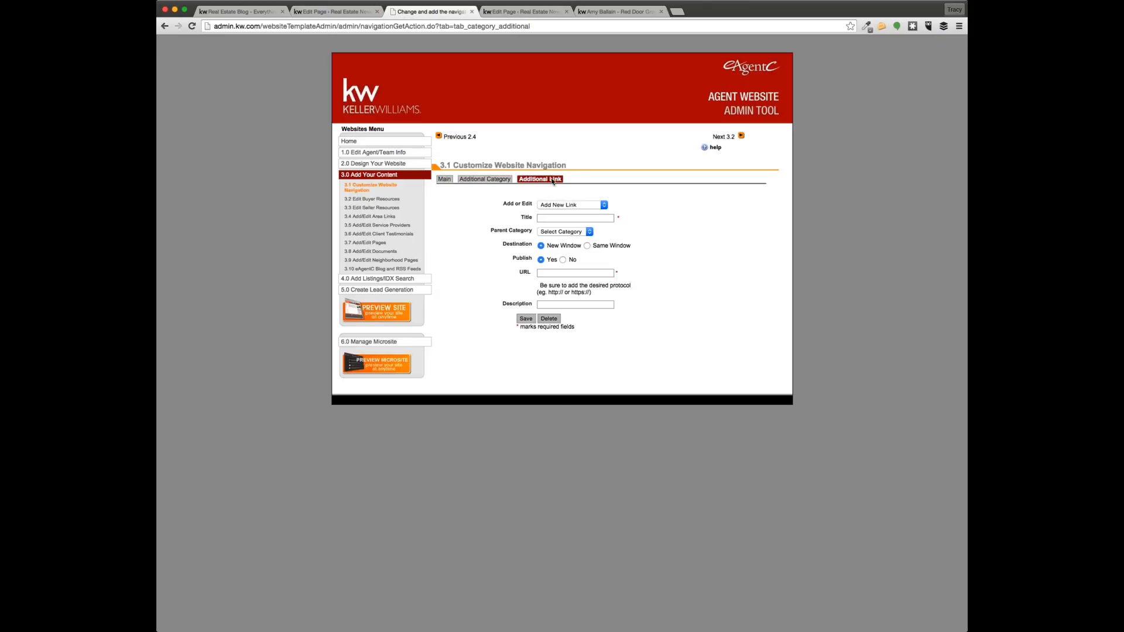
Try adding a new 'Sellers' link that opens in the same window, with the pasted blog URL
left_click(572, 208)
left_click(572, 208)
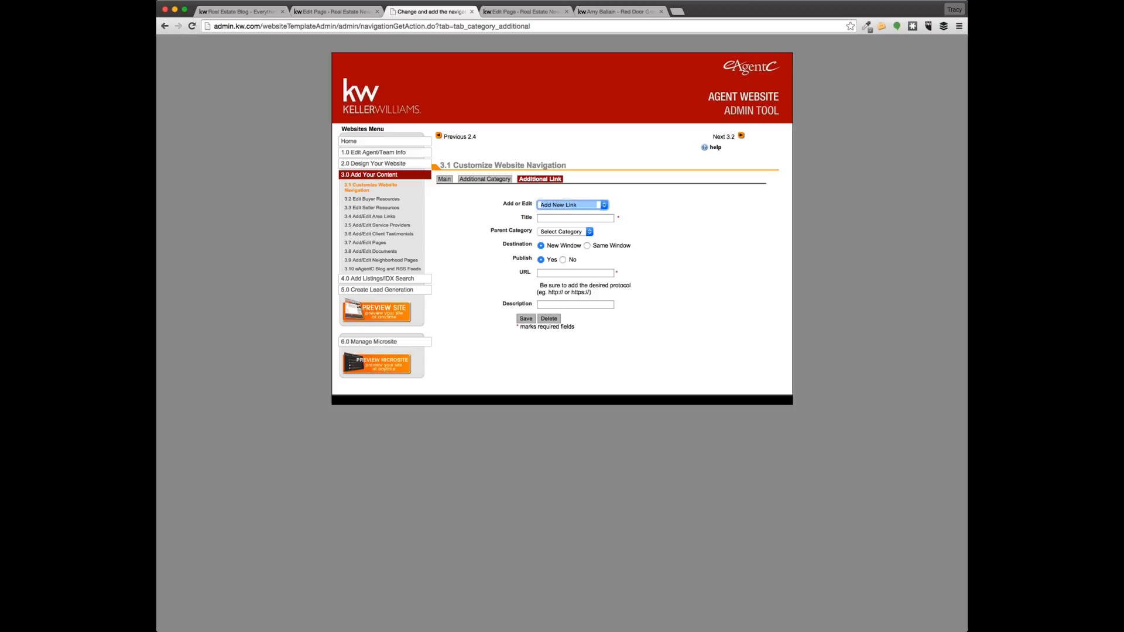
left_click(585, 284)
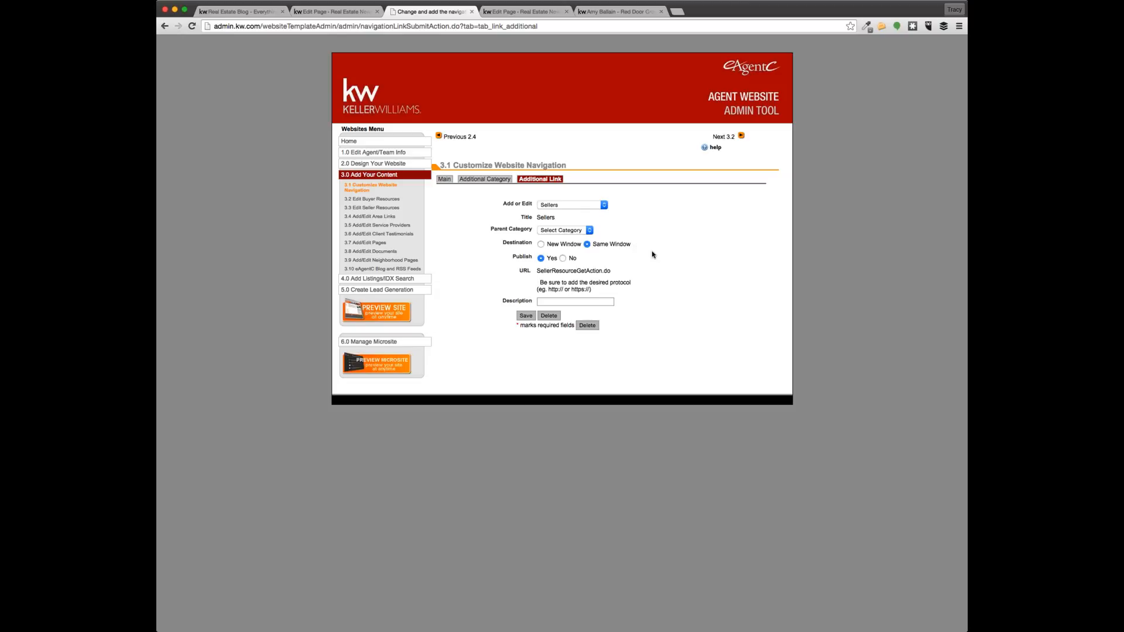
left_click(568, 206)
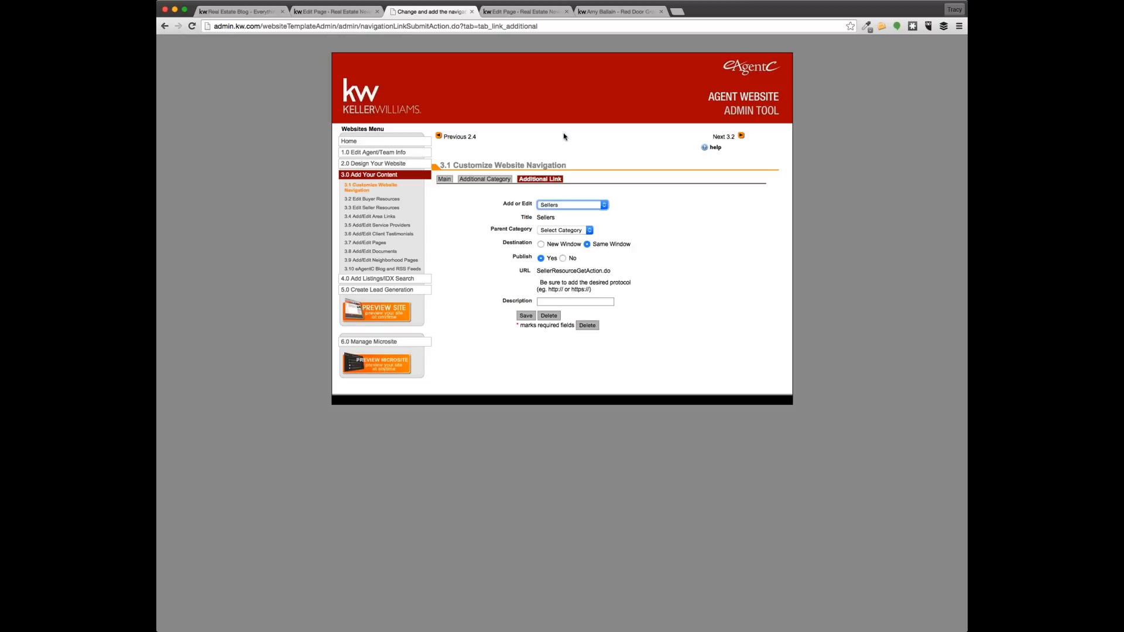
left_click(597, 231)
left_click(573, 222)
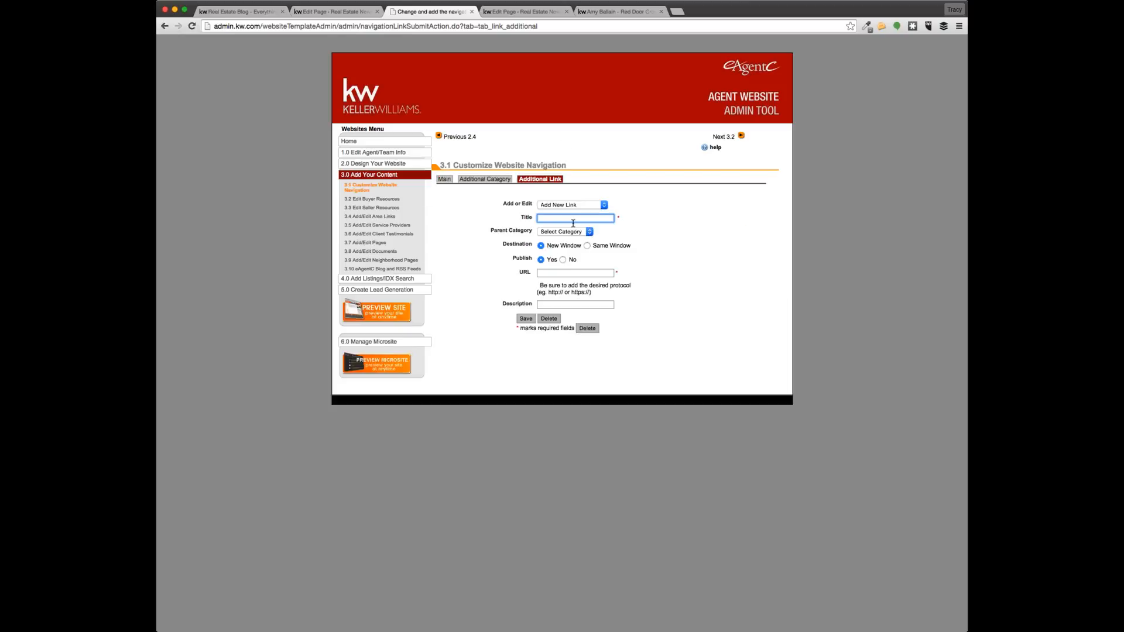
type("Sellers")
left_click(586, 246)
left_click(579, 274)
key("super+v")
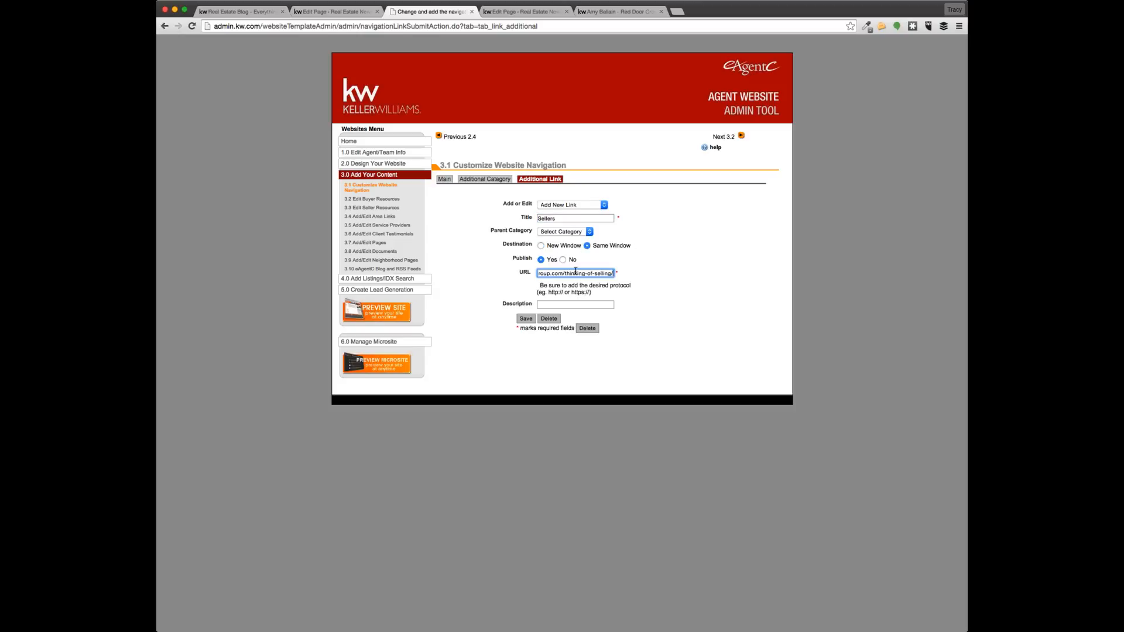
left_click(526, 318)
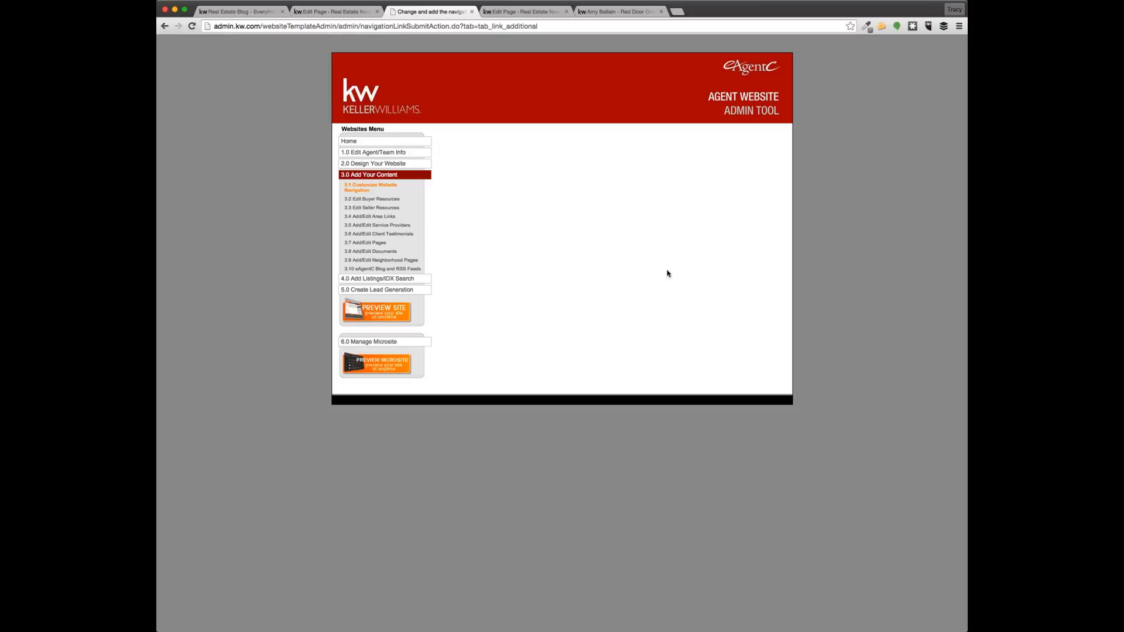
After the name-in-use error, save the new link as 'For Sellers', Same Window, pasted blog URL
left_click(356, 188)
left_click_drag(594, 180, 449, 180)
left_click(657, 204)
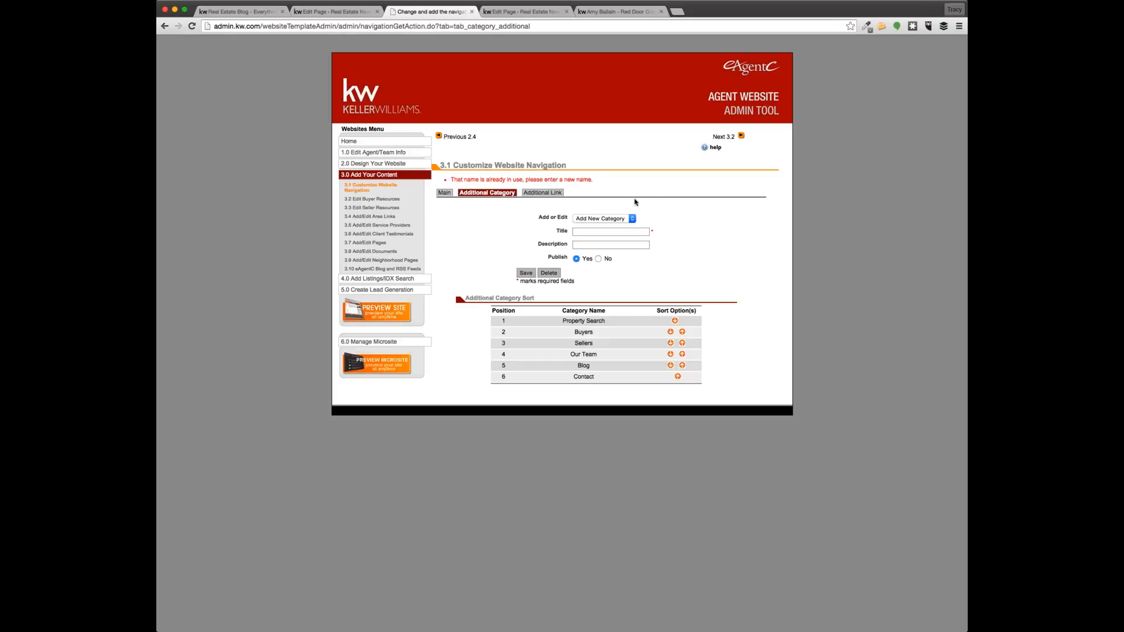
left_click(549, 196)
left_click(582, 220)
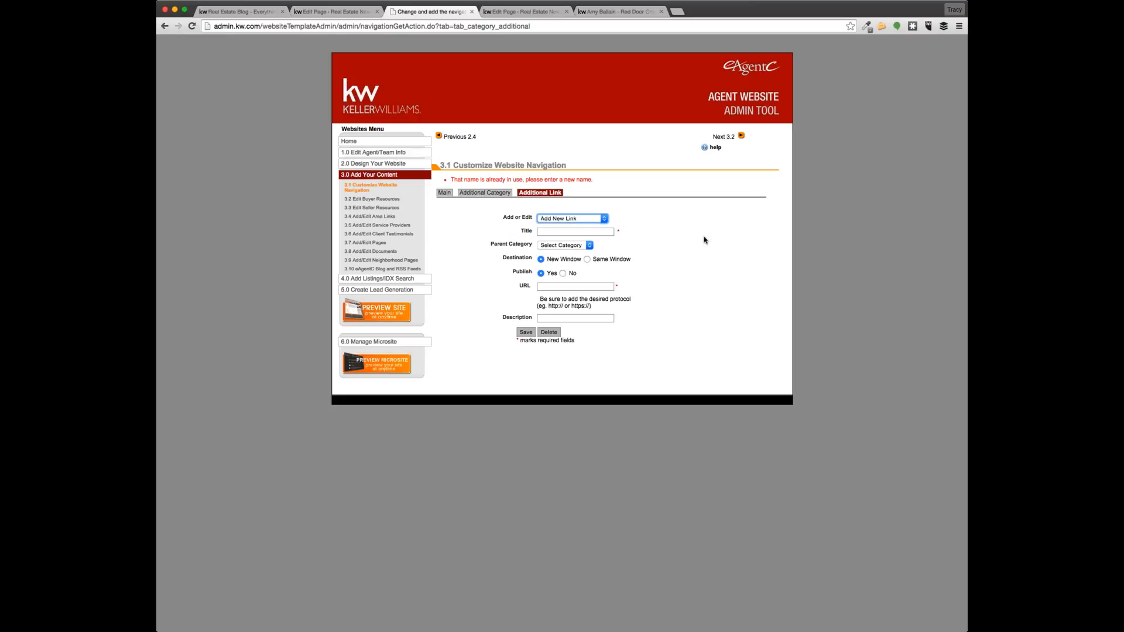
left_click(583, 229)
type("For Sellers")
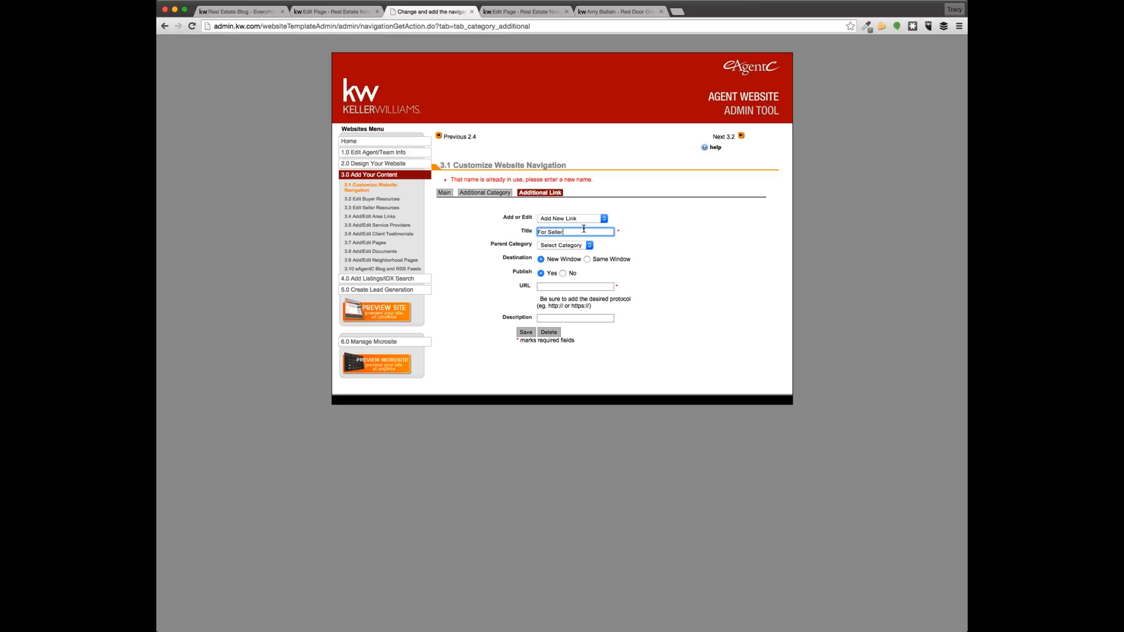
left_click(588, 259)
left_click(578, 287)
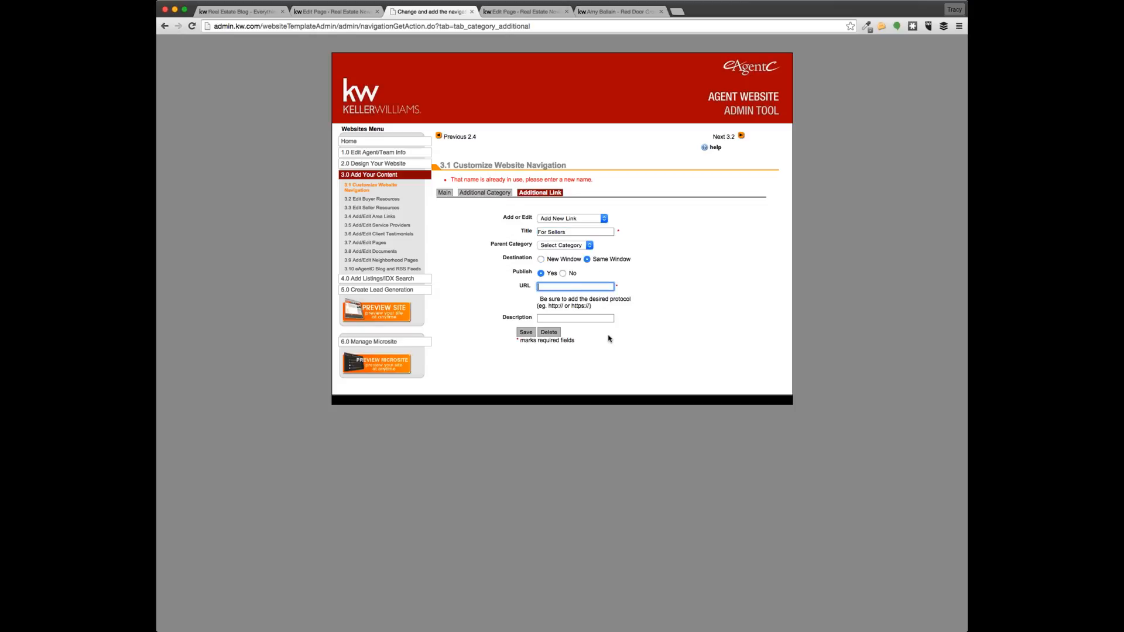
key("super+v")
left_click(525, 333)
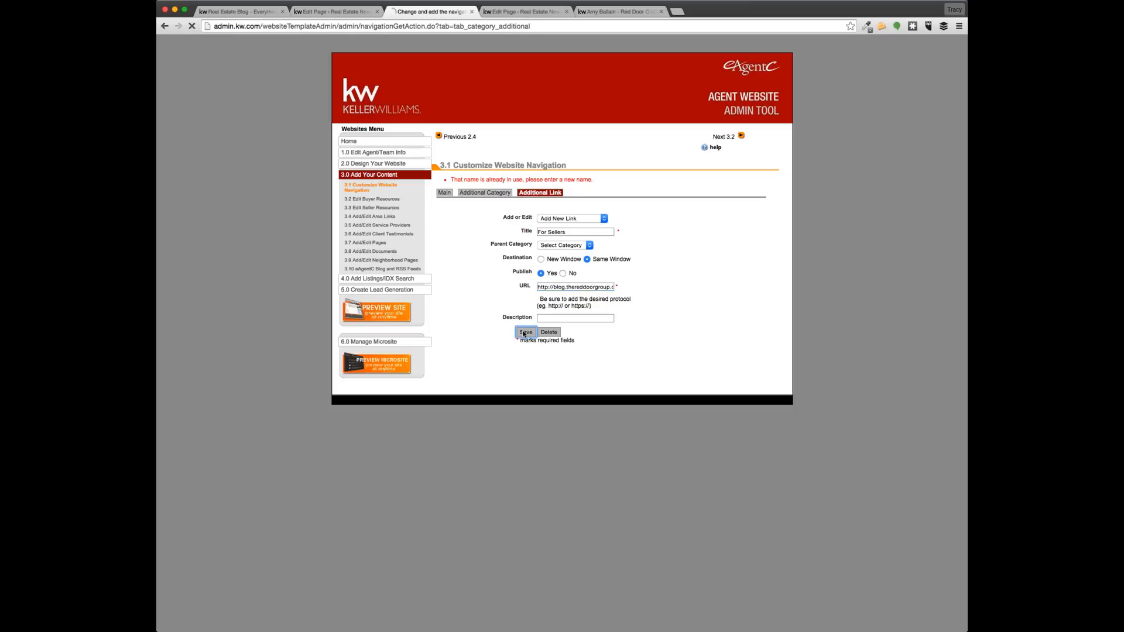
Set the old Sellers link's Publish option to No and save it
left_click(506, 194)
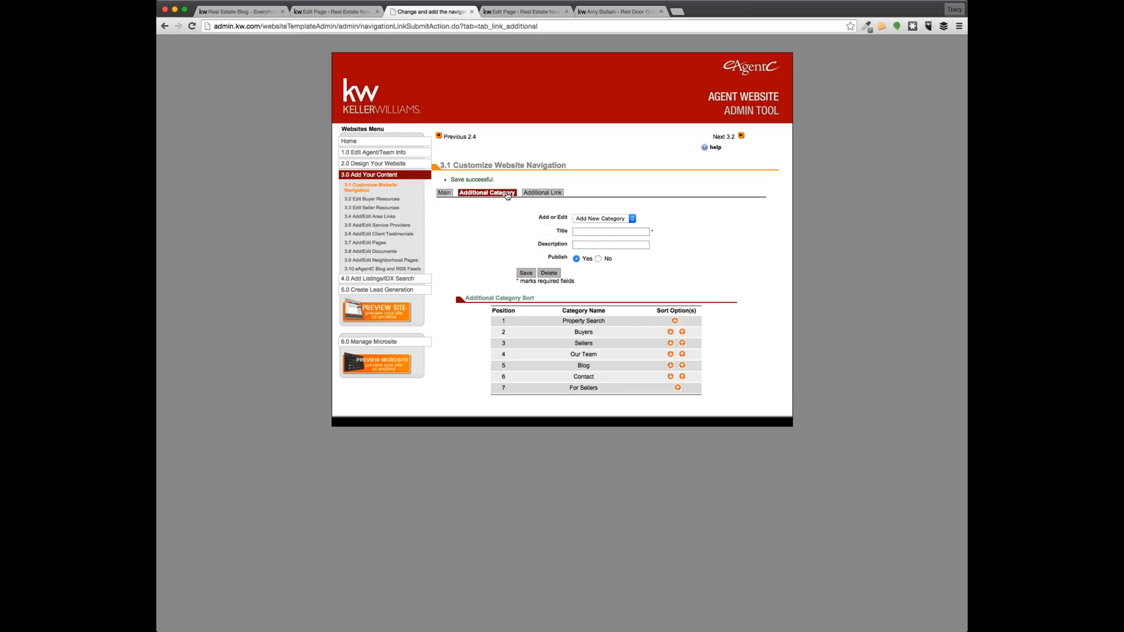
left_click(539, 194)
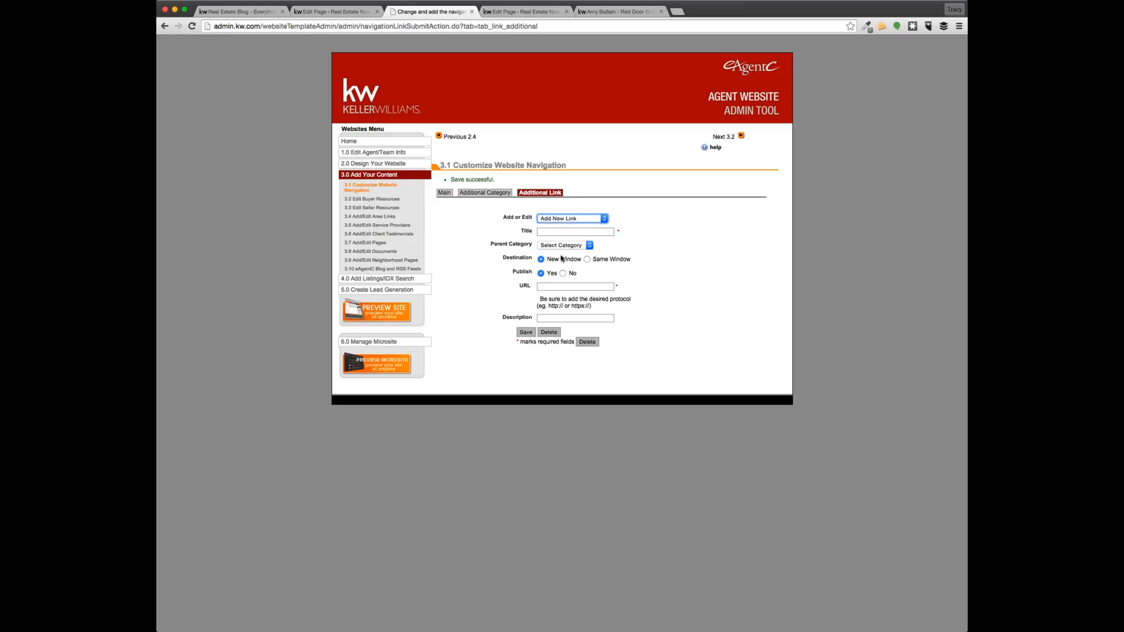
left_click(561, 256)
left_click(563, 259)
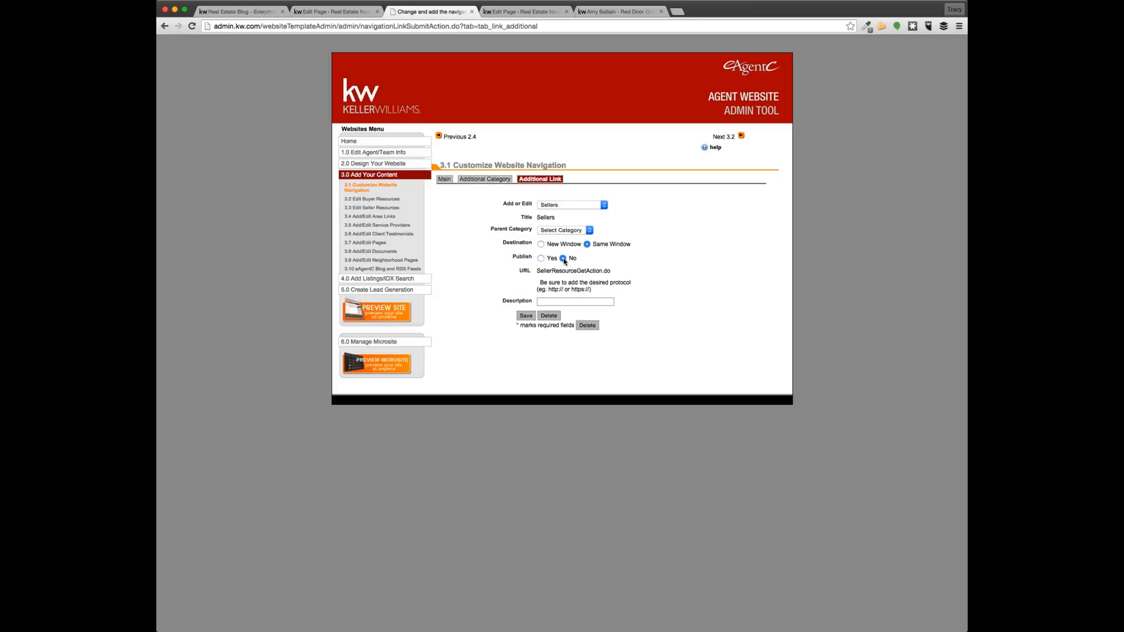
left_click(559, 206)
left_click(526, 316)
Move For Sellers above Contact, Blog and Our Team into position 3 of the categories
left_click(457, 194)
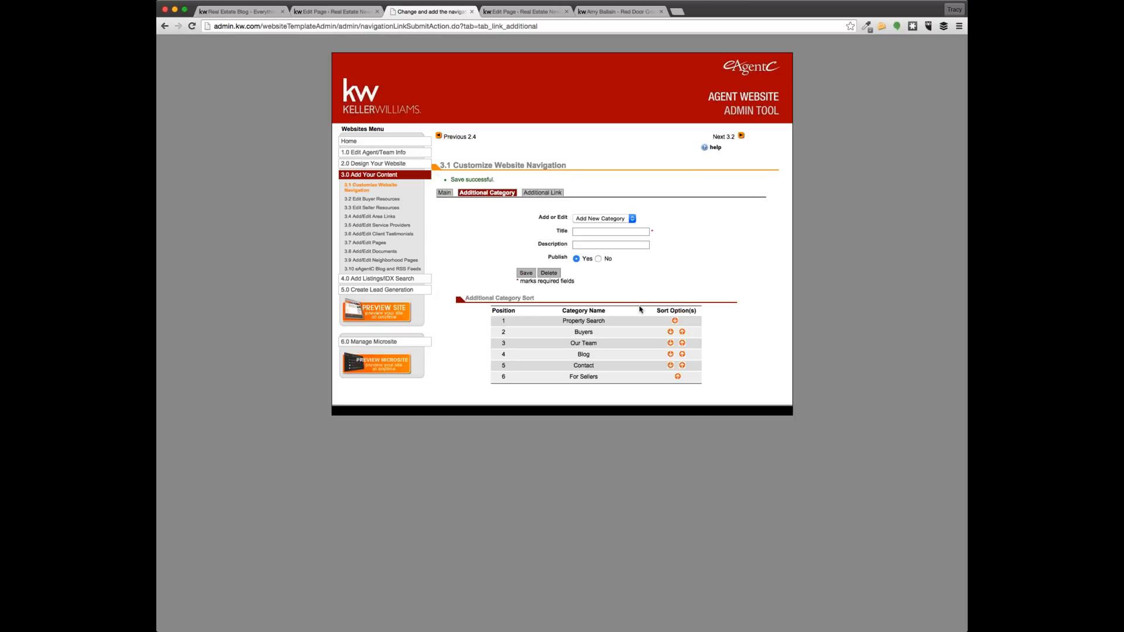
left_click(678, 377)
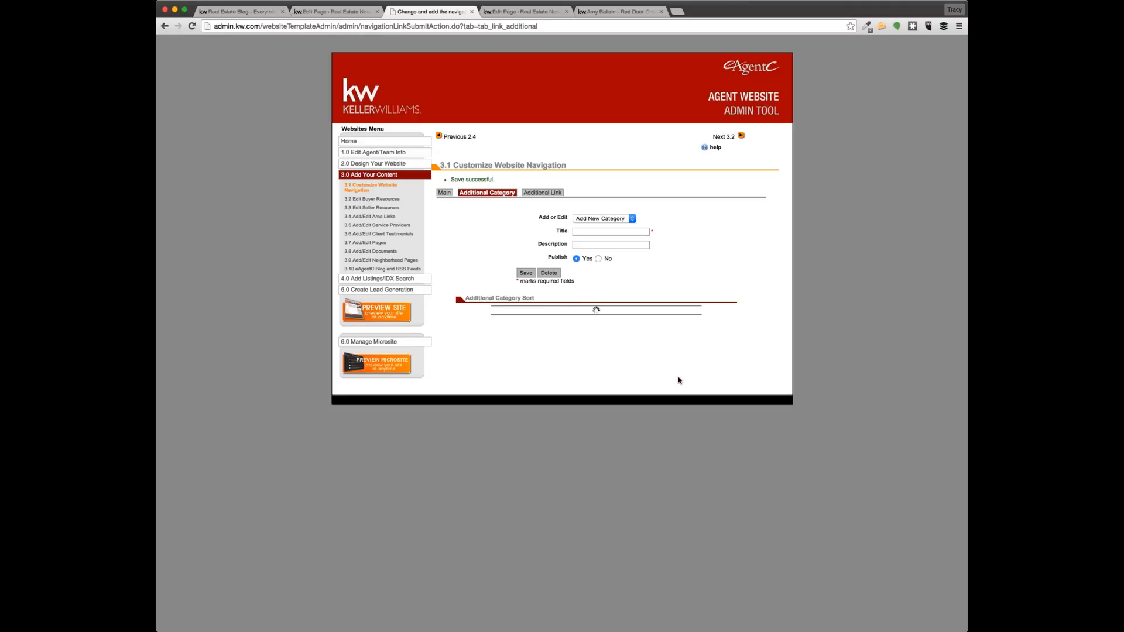
left_click(673, 365)
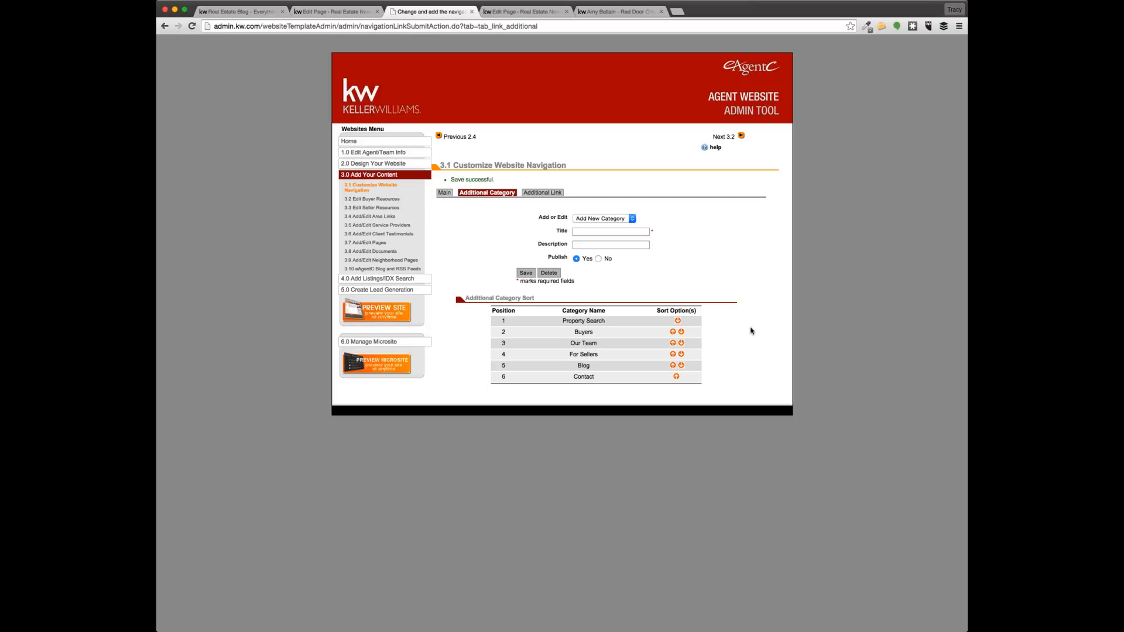
left_click(672, 354)
left_click(639, 12)
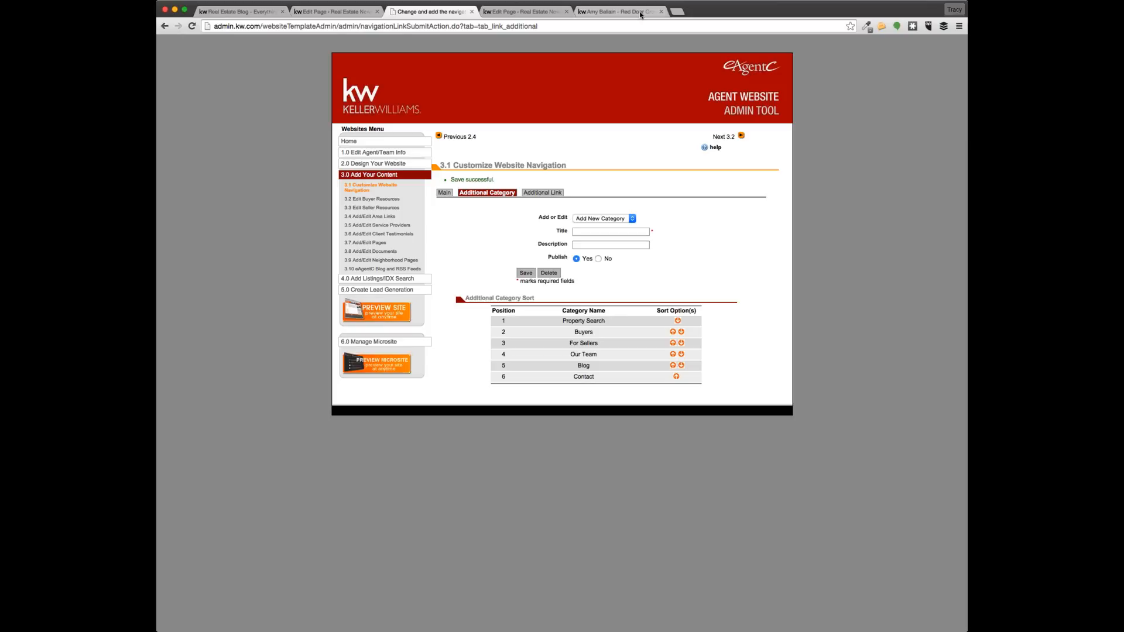
Reload the live site, open FOR SELLERS to reach the Thinking of Selling? page, then return home
left_click(451, 11)
left_click(594, 12)
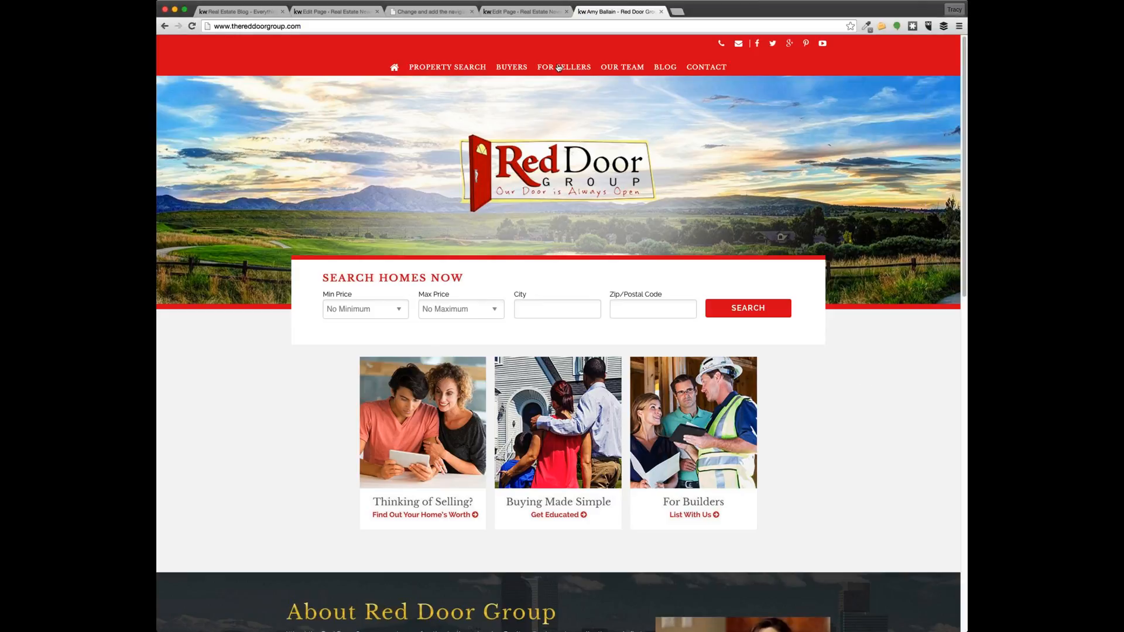
left_click(562, 68)
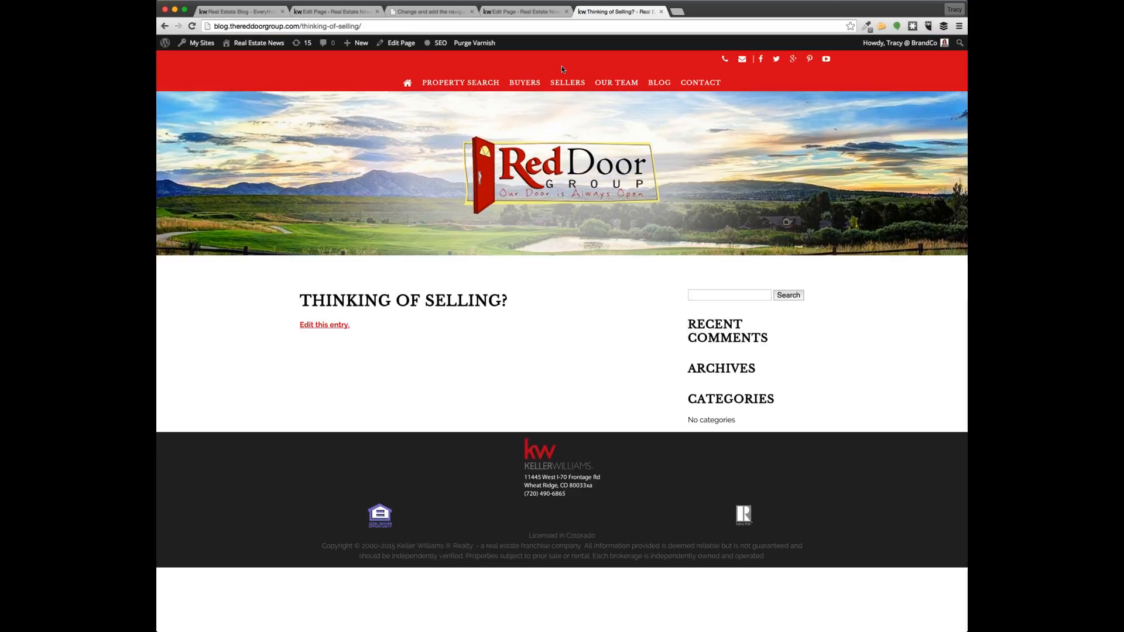
left_click(165, 26)
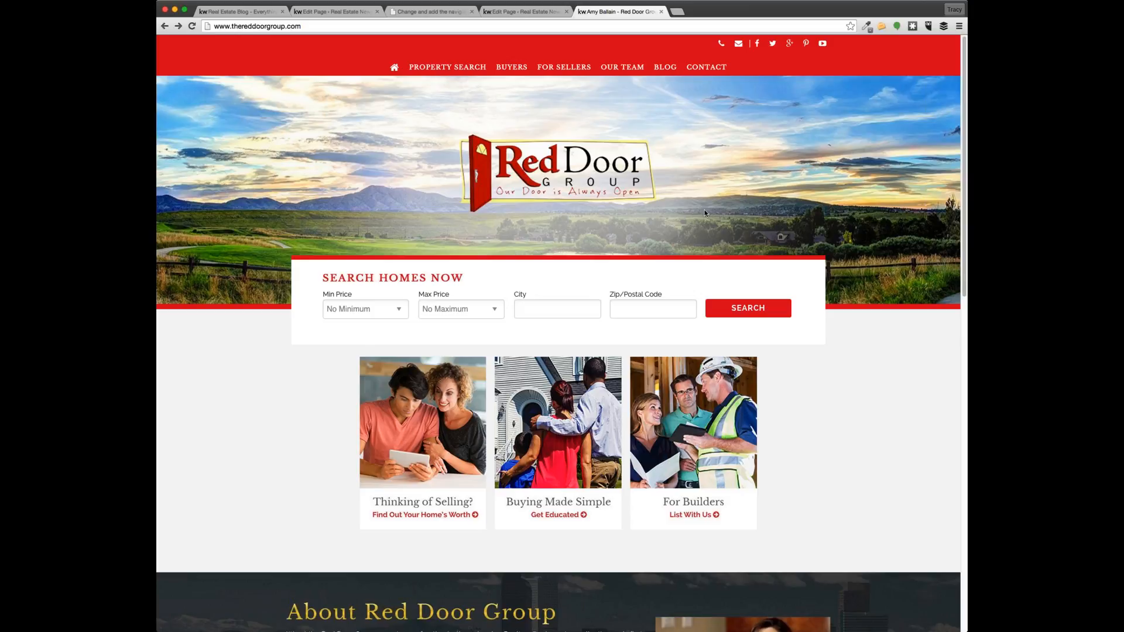
Start a new WordPress page titled 'About the Team'
left_click(437, 12)
left_click(520, 12)
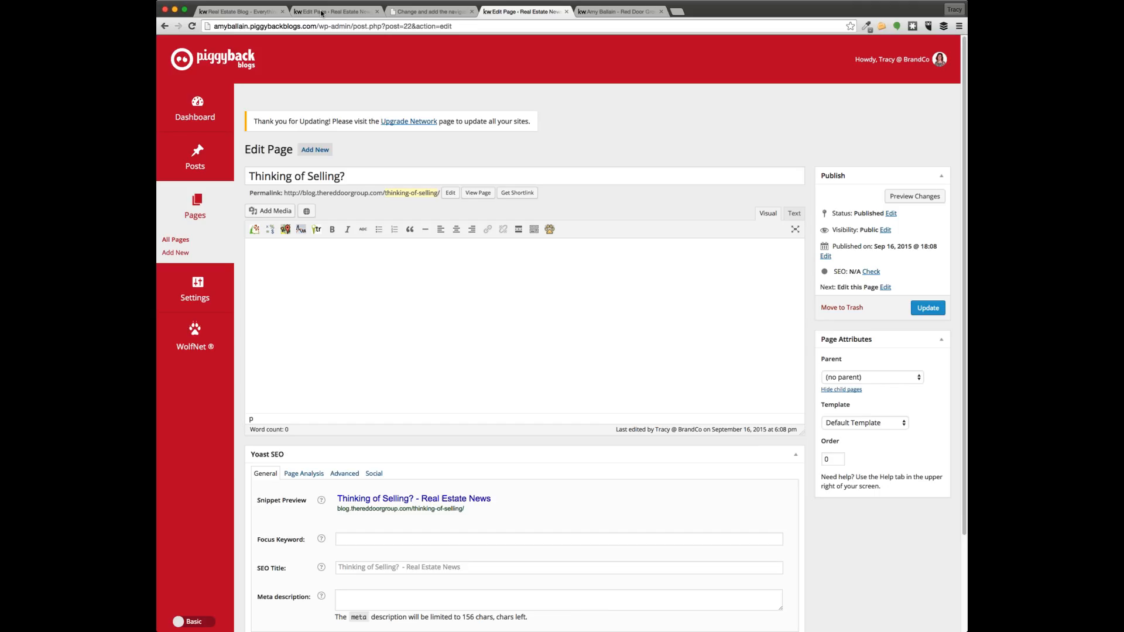
left_click(313, 151)
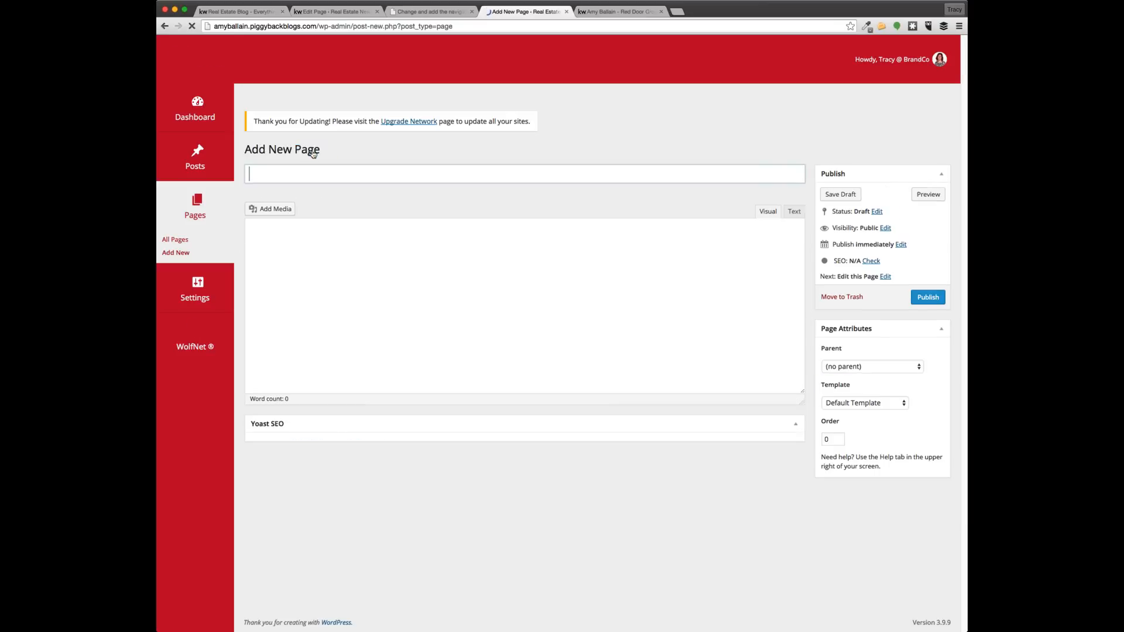
left_click(312, 174)
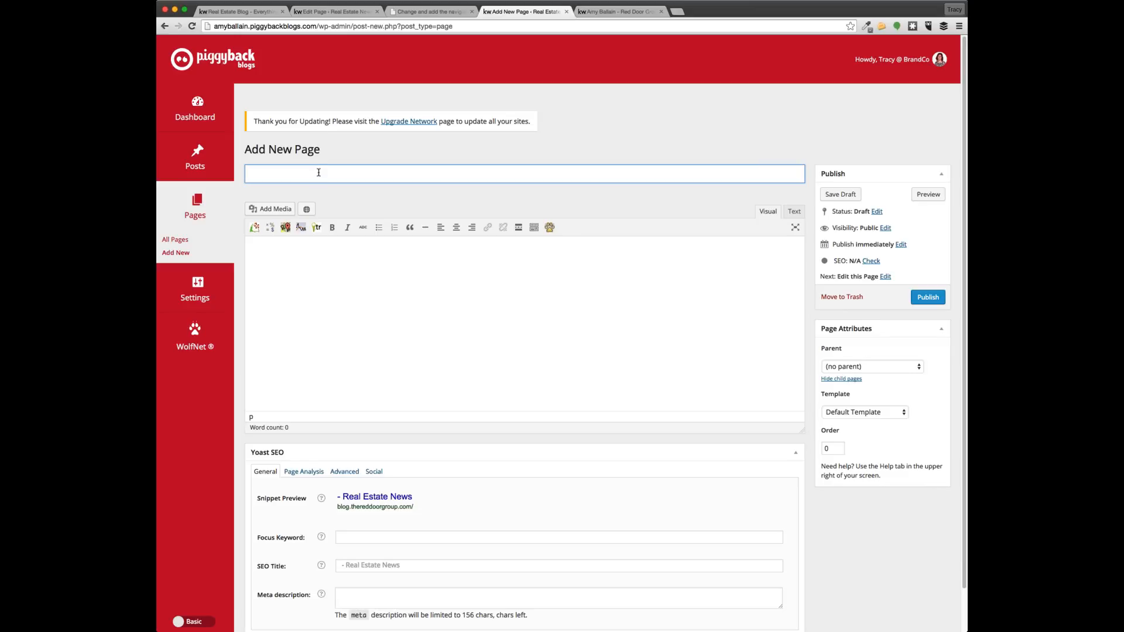
type("About the Team")
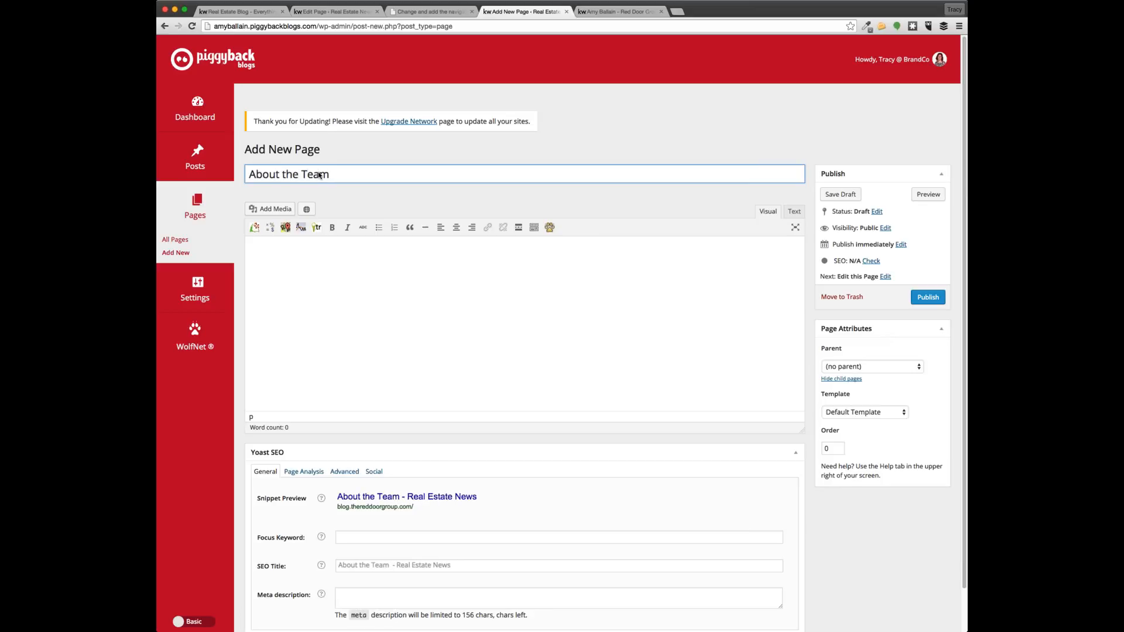
Write 'information about team' in the page body
left_click(277, 287)
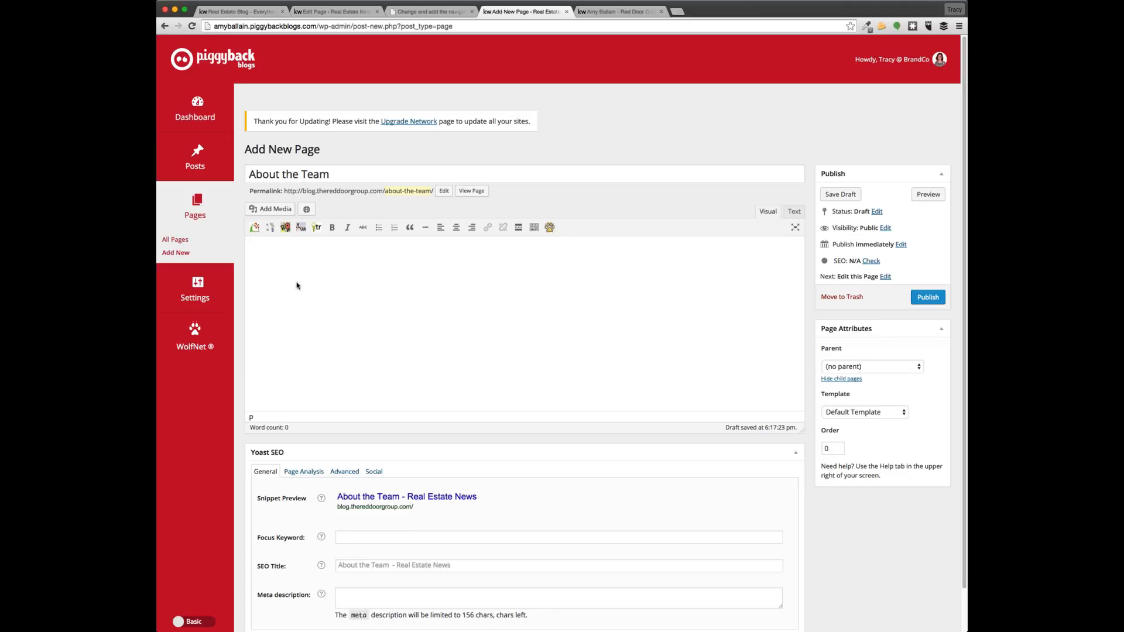
type("information abotu the")
key("BackSpace")
key("BackSpace")
key("BackSpace")
key("BackSpace")
key("BackSpace")
key("BackSpace")
key("BackSpace")
key("BackSpace")
key("BackSpace")
type("about th")
key("BackSpace")
type("eam")
left_click(273, 211)
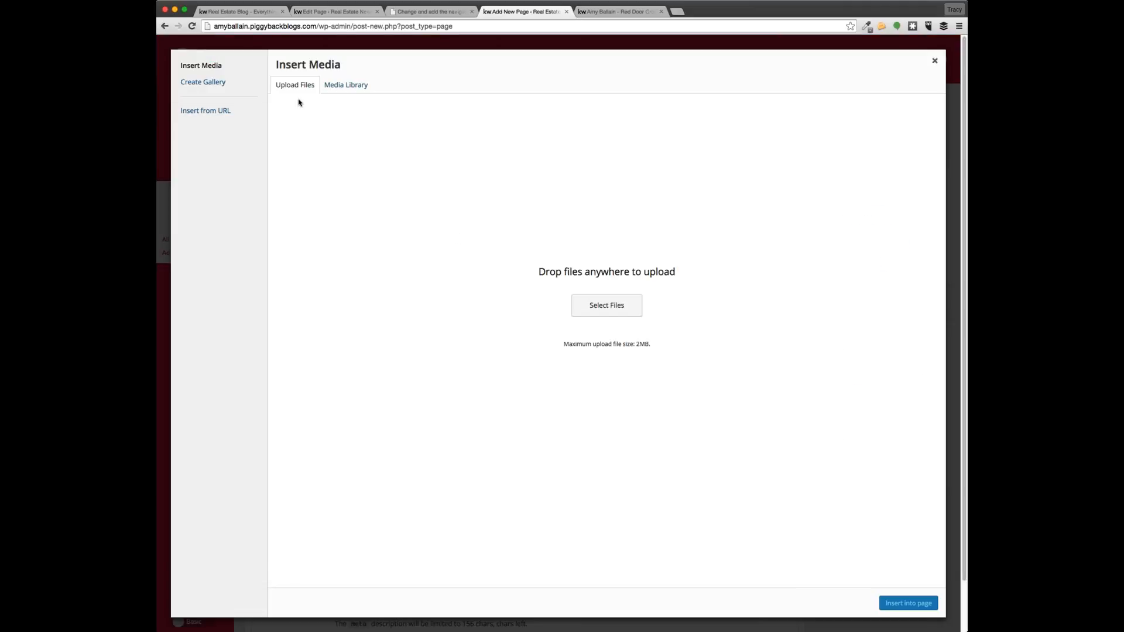
left_click(605, 309)
left_click(604, 310)
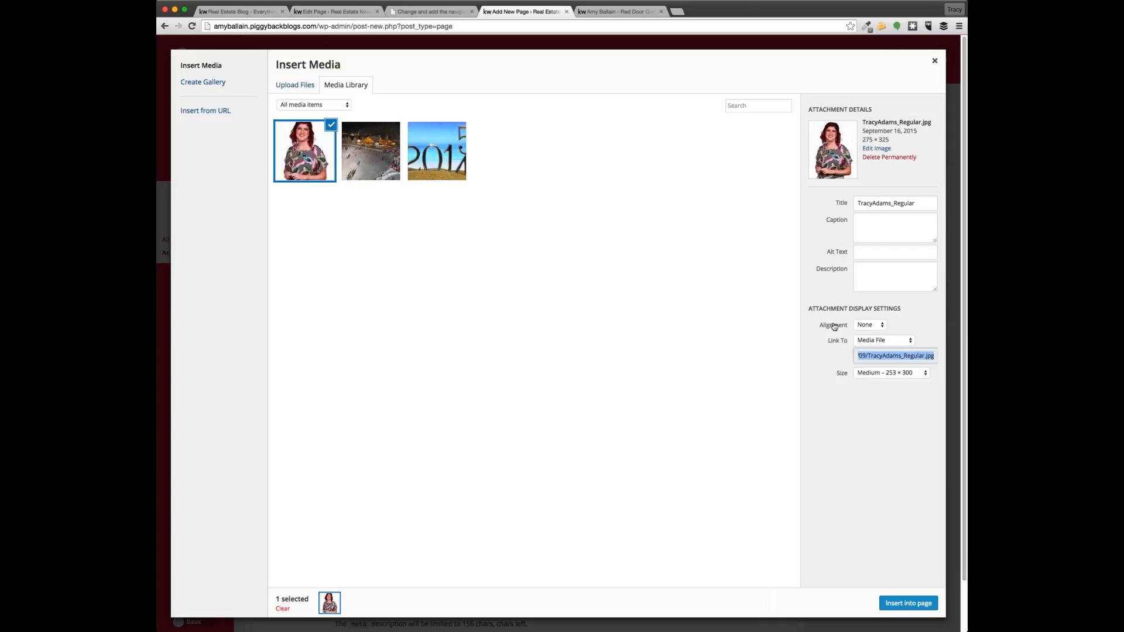
left_click(863, 326)
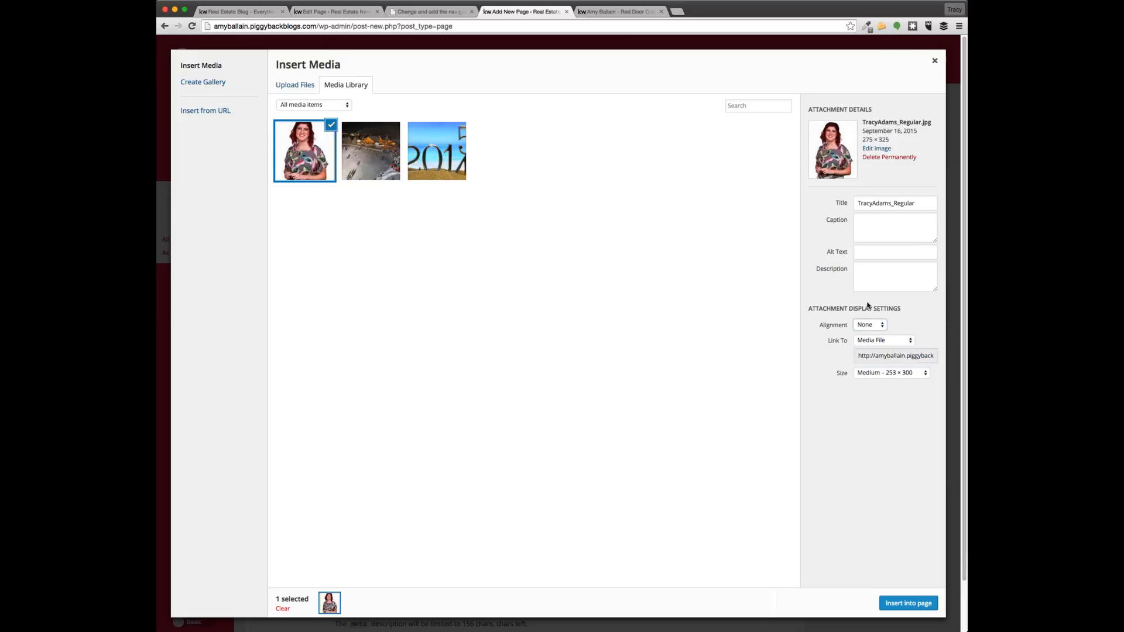
left_click(868, 302)
left_click(872, 342)
left_click(871, 341)
left_click(873, 364)
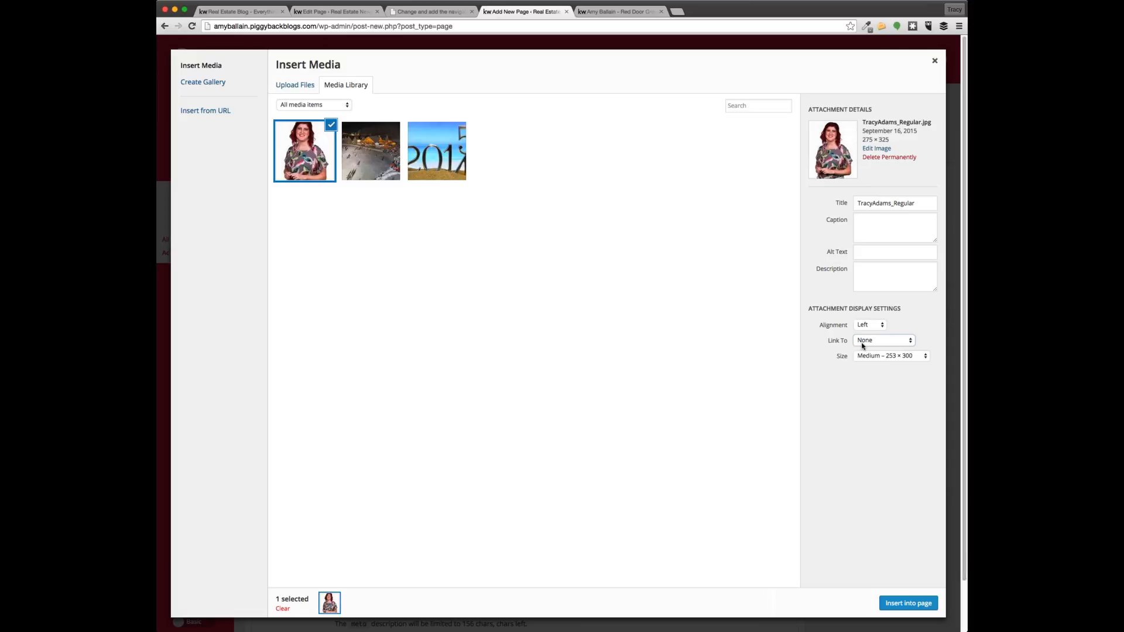
left_click(903, 606)
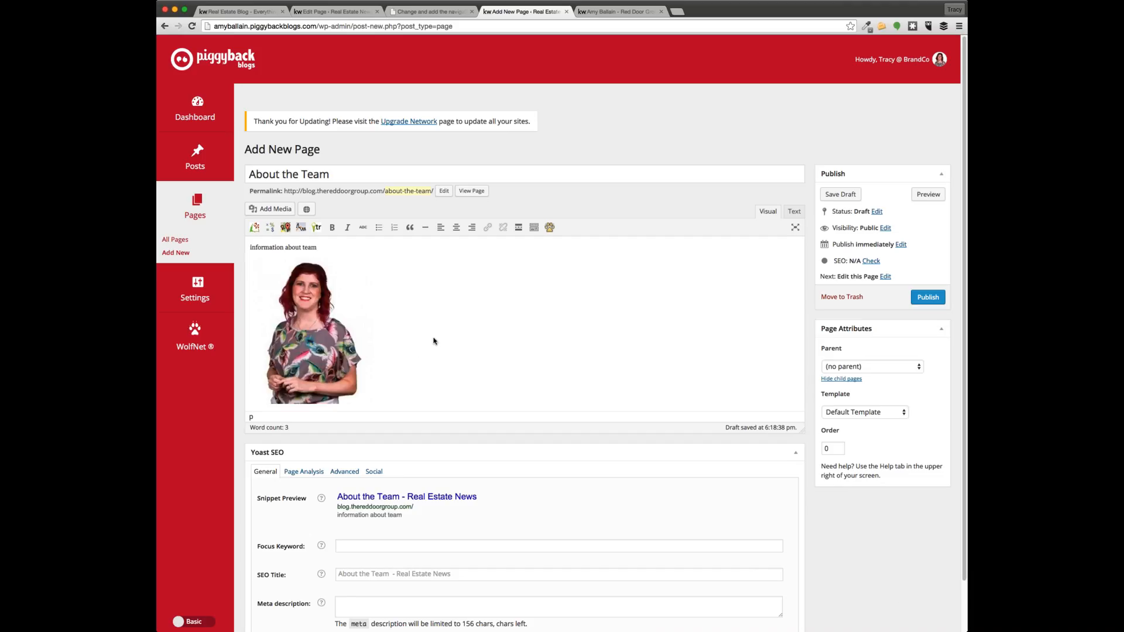
left_click(341, 325)
left_click(422, 327)
left_click(794, 211)
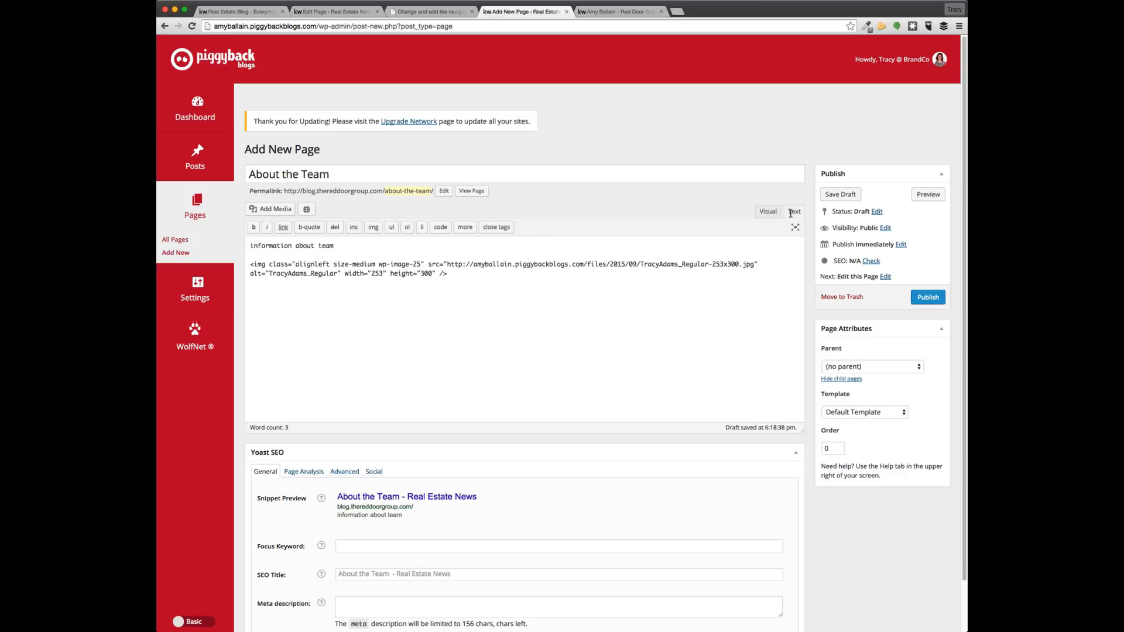
left_click(484, 270)
left_click(763, 212)
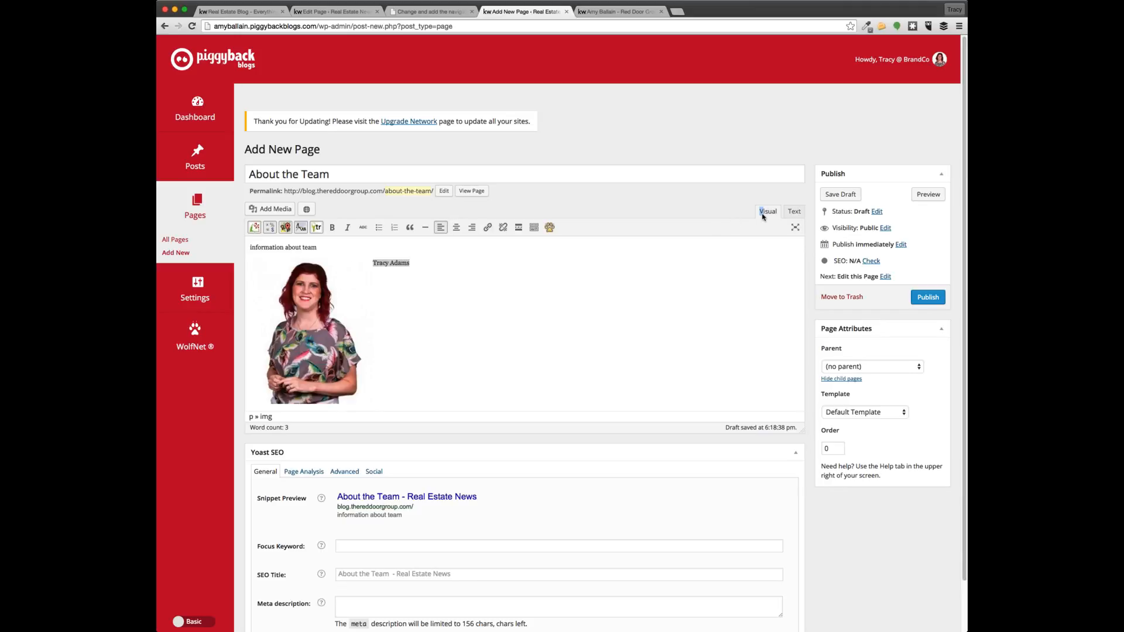
left_click(456, 284)
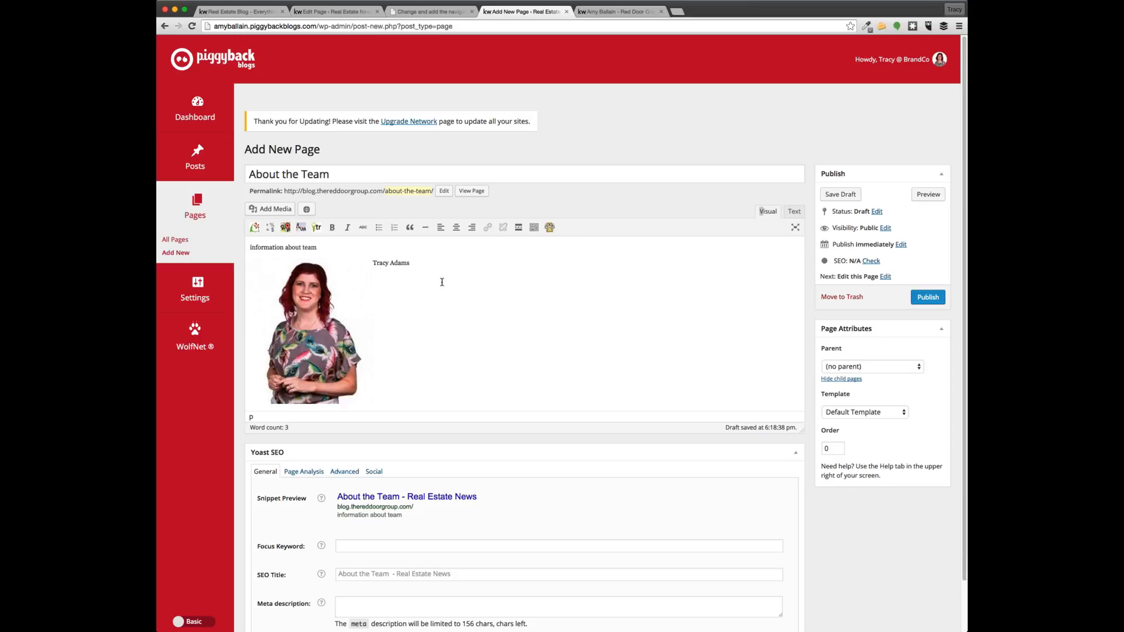
type("uccess Coordinator")
key("Return")
type("jsdjfdjfkldfjdsfdkjsfjlfdsjf")
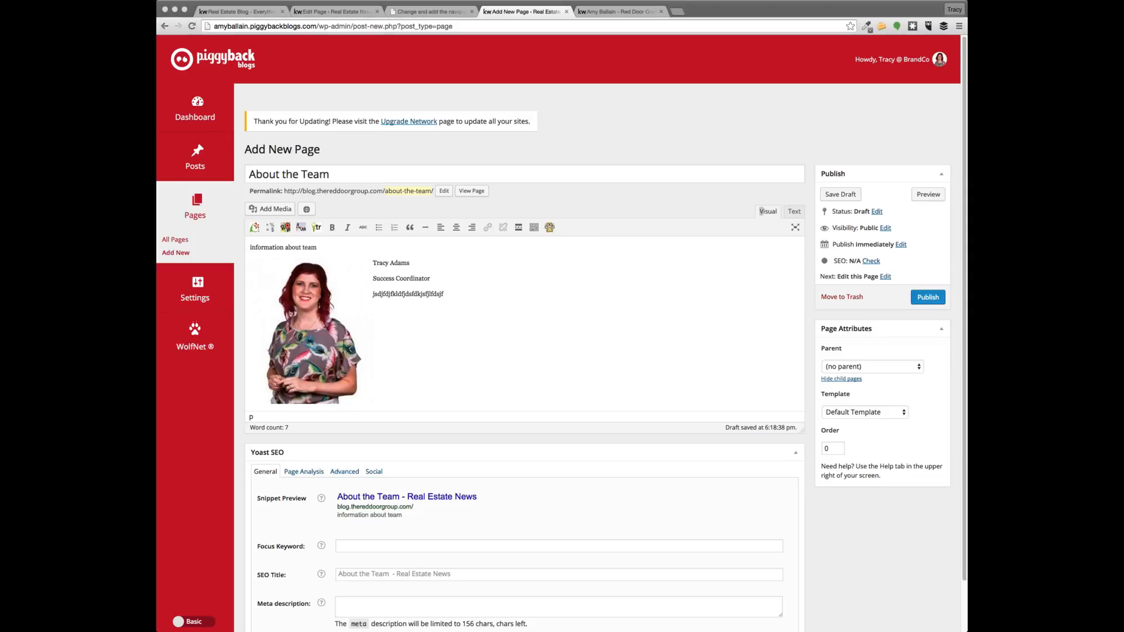
left_click(455, 303)
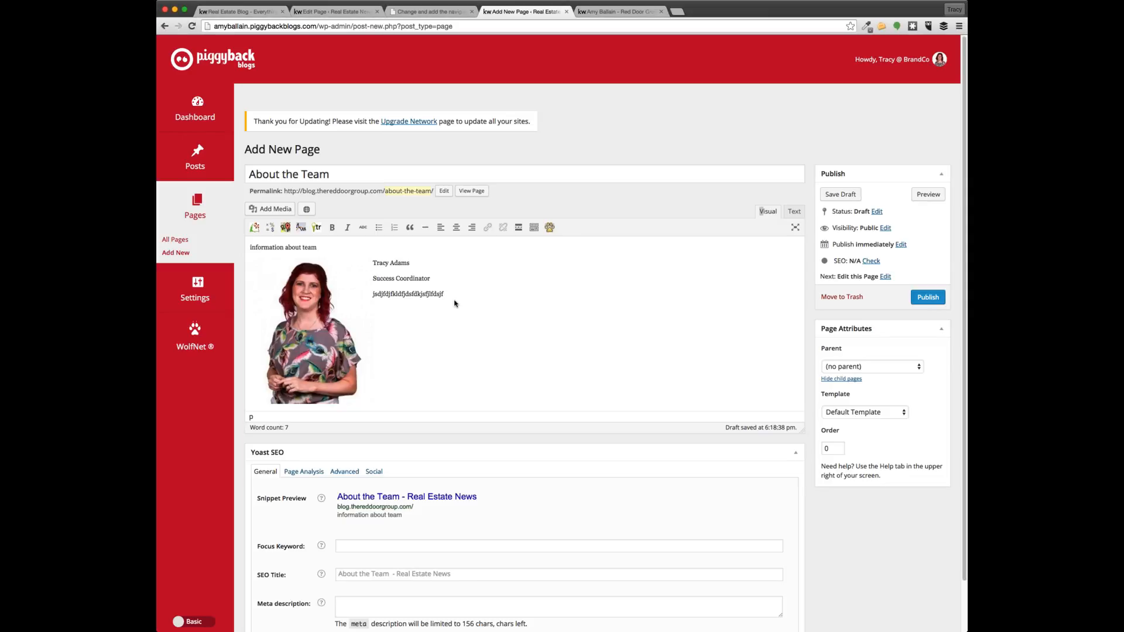
left_click(374, 264)
key("Down")
left_click_drag(409, 262, 368, 264)
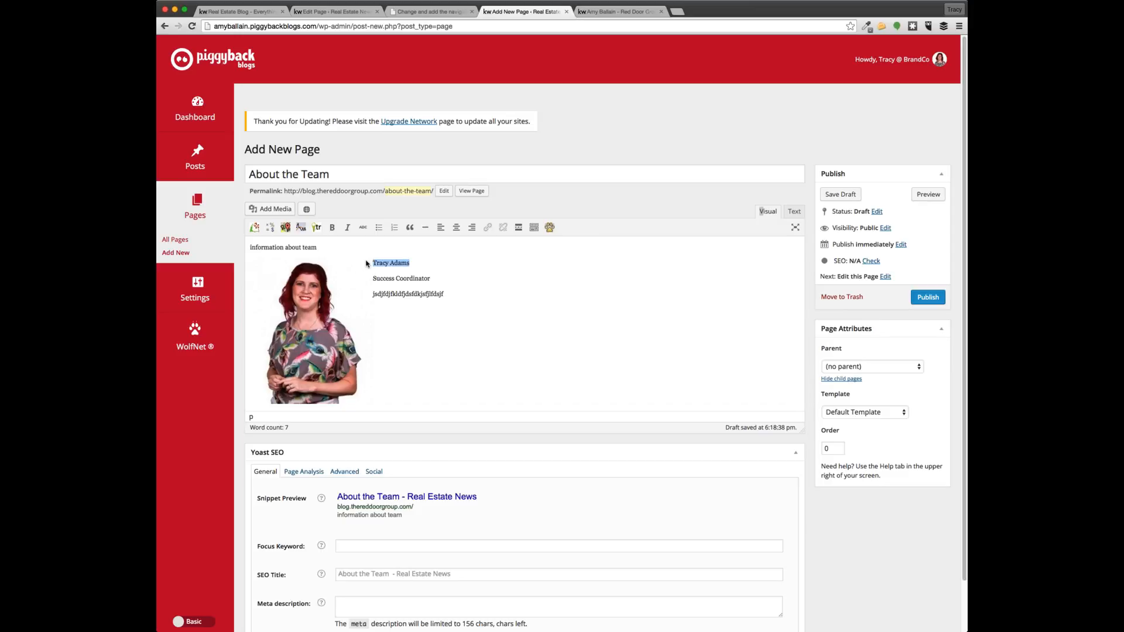
left_click(534, 229)
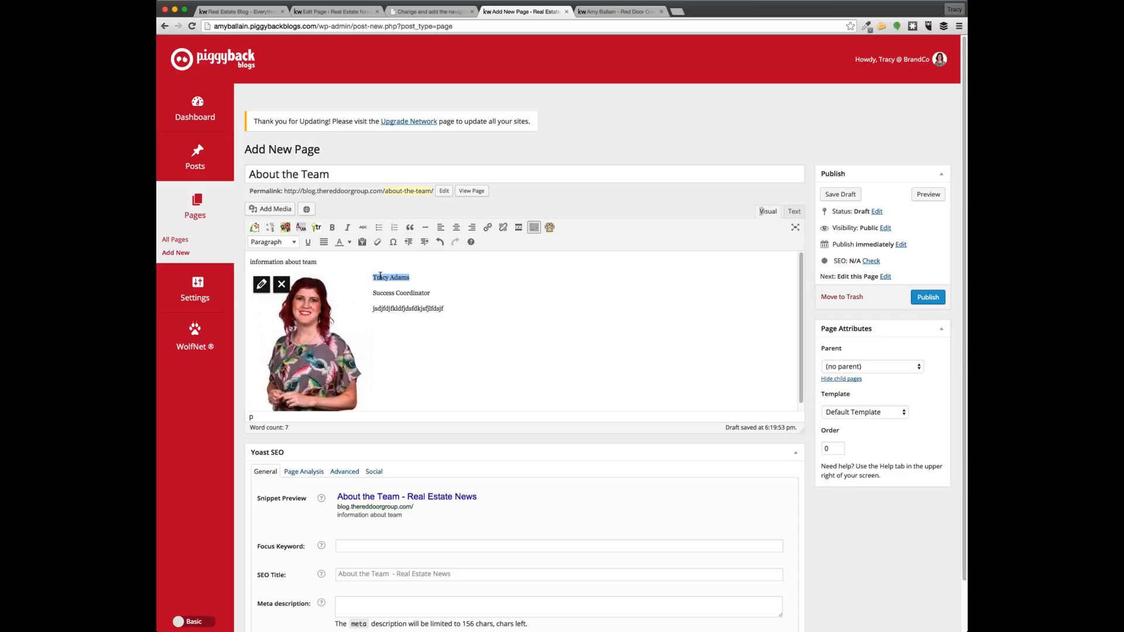
left_click(292, 243)
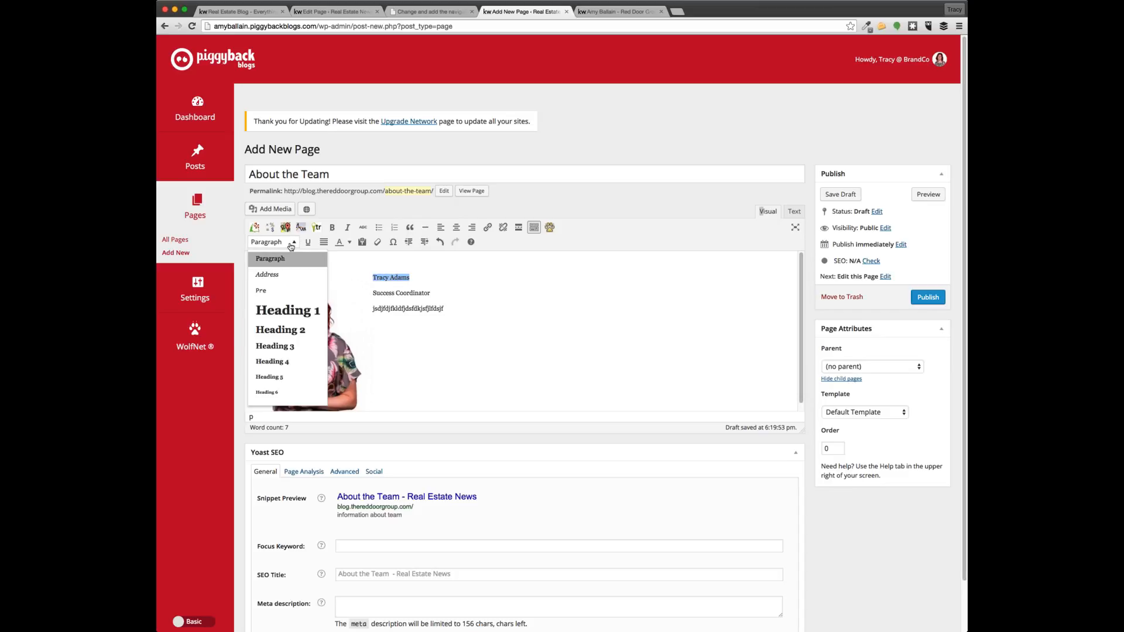
left_click(280, 329)
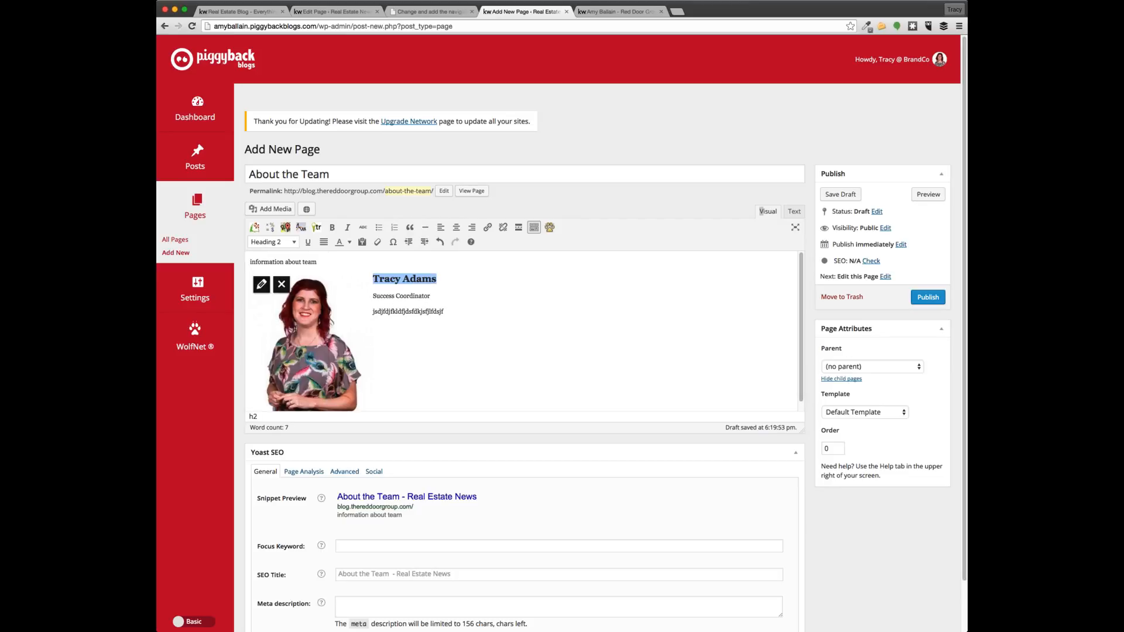
Select the Success Coordinator line and format it as Heading 3
left_click_drag(441, 295, 373, 292)
left_click(432, 297)
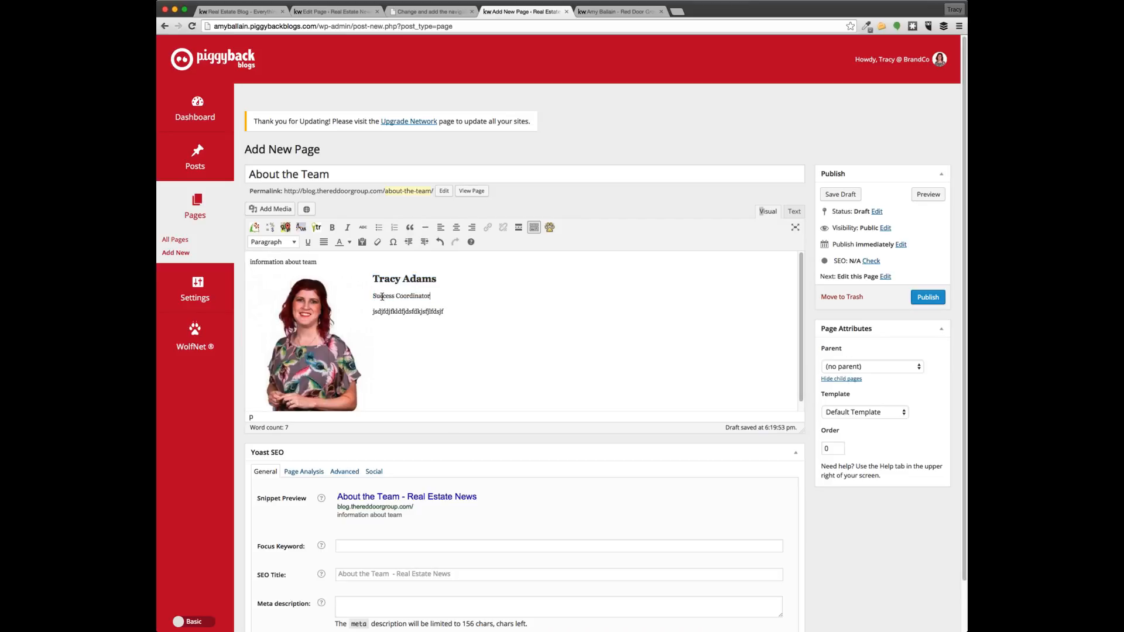
triple_click(382, 297)
left_click(284, 244)
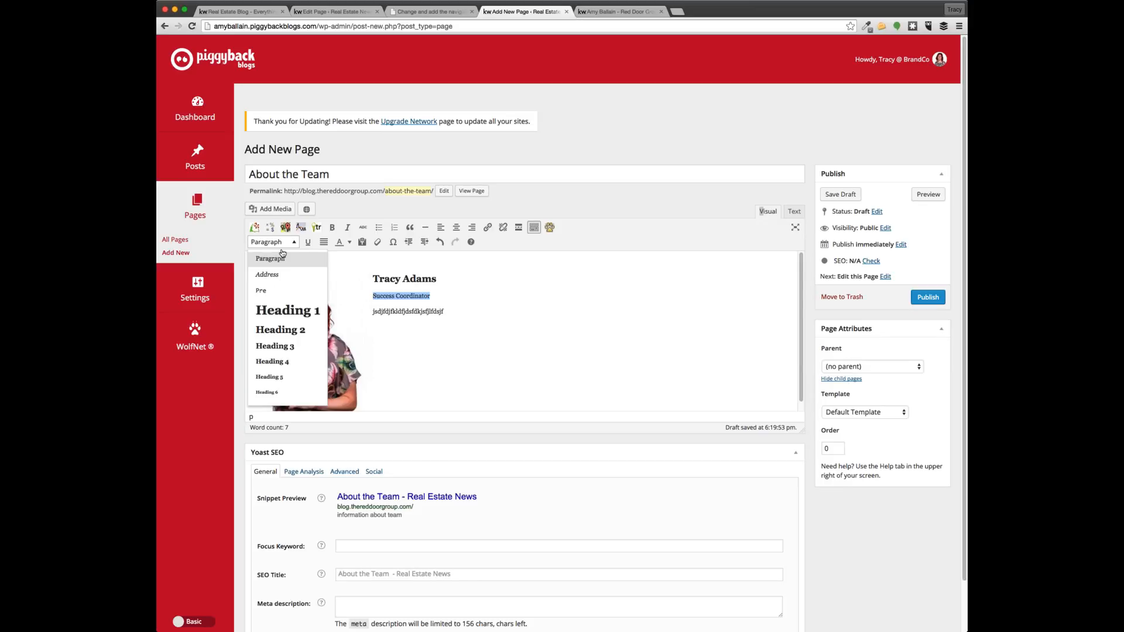
left_click(293, 345)
Place the caret in the placeholder paragraph below the headings
left_click(445, 313)
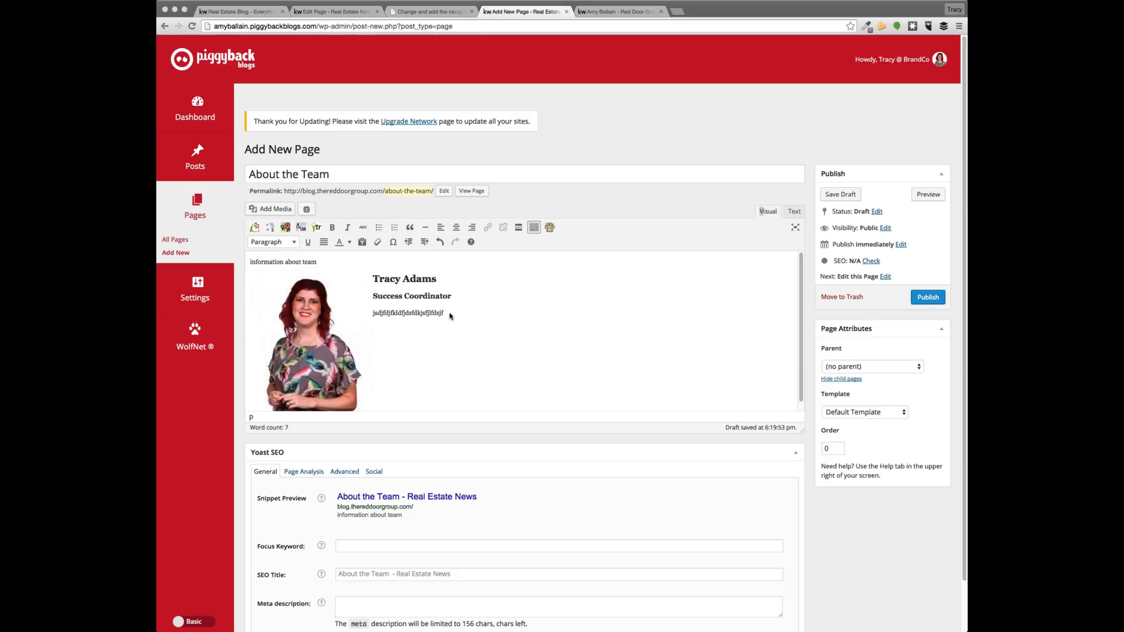
mouse_move(445, 315)
left_mouse_down()
mouse_move(370, 308)
mouse_move(453, 318)
left_mouse_up()
left_click(460, 316)
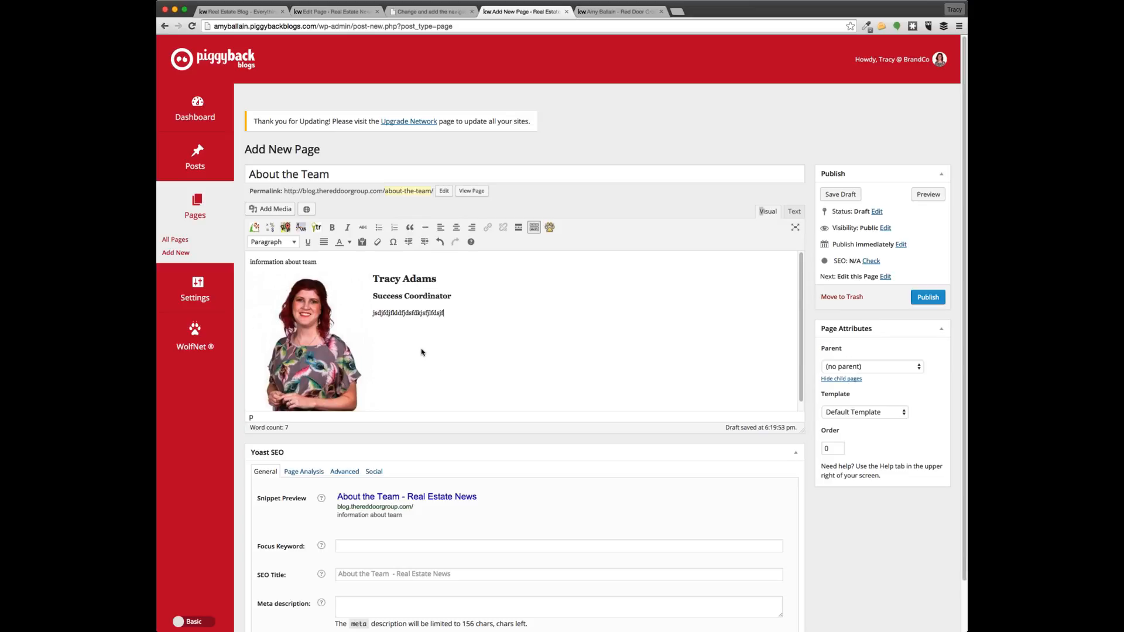
scroll(422, 351, "down", 2)
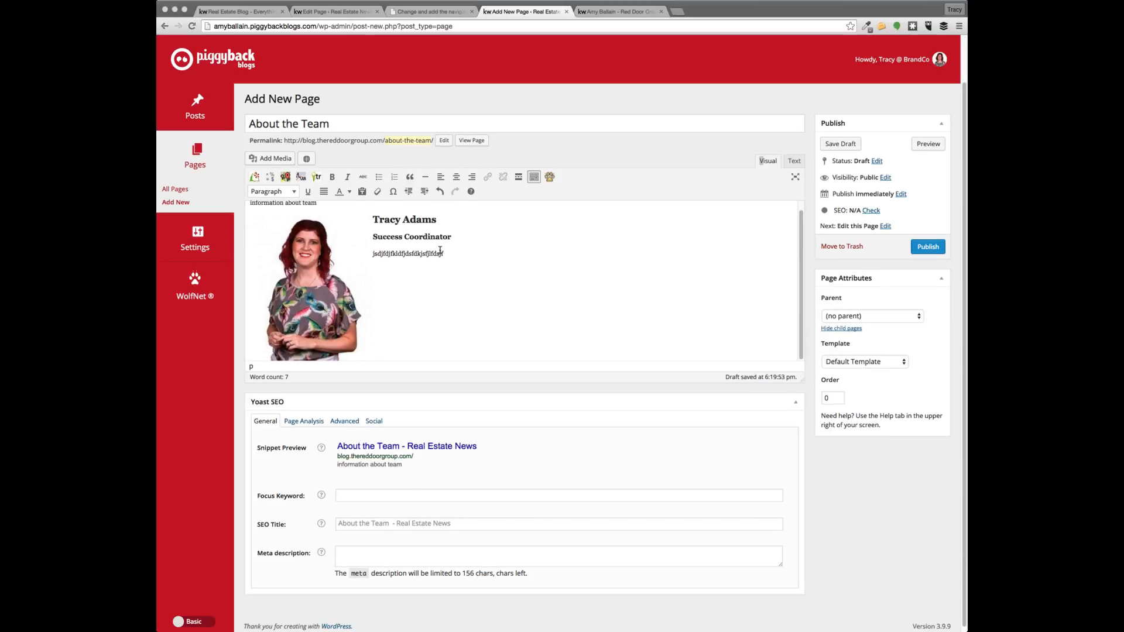
Replace the placeholder line with pasted Lorem ipsum text and publish the page
left_click_drag(441, 253, 372, 253)
left_click(373, 254)
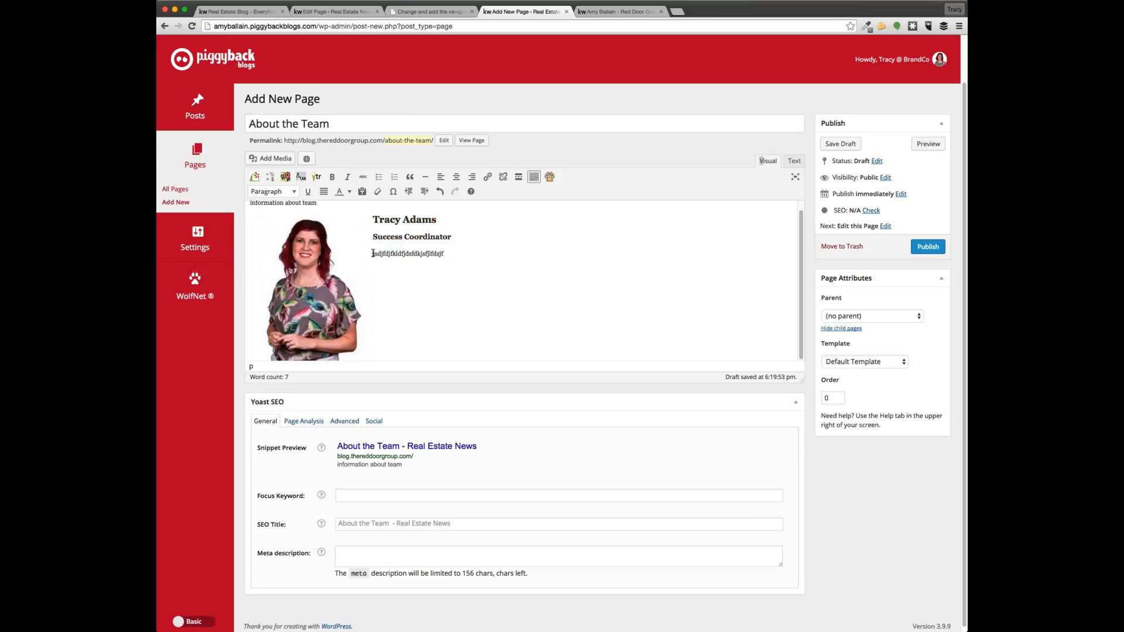
type("Lorem ipsum dolor sit amet, consectetur adipiscing elit. Donec convallis sodales volutpat. Suspendisse interdum tincidunt mi condimentum suscipit. Mauris vestibulum augue in bibendum congue. Aenean consectetur dolor eu nisl placerat tincidunt. Fusce ac tempus nisi. Donec quis lorem a est dictum vehicula ac non massa. Duis accumsan maximus dolor eget blandit. Nam consectetur pretium imperdiet. Integer semper congue ipsum, ac consectetur velit. Nunc vitae rutrum nisi. Donec nec condimentum diam, sed dictum urna. Cras nec turpis tempor, laoreet augue ac, malesuada ante. Vestibulum ante ipsum primis in faucibus orci luctus et ultrices posuere cubilia Curae;")
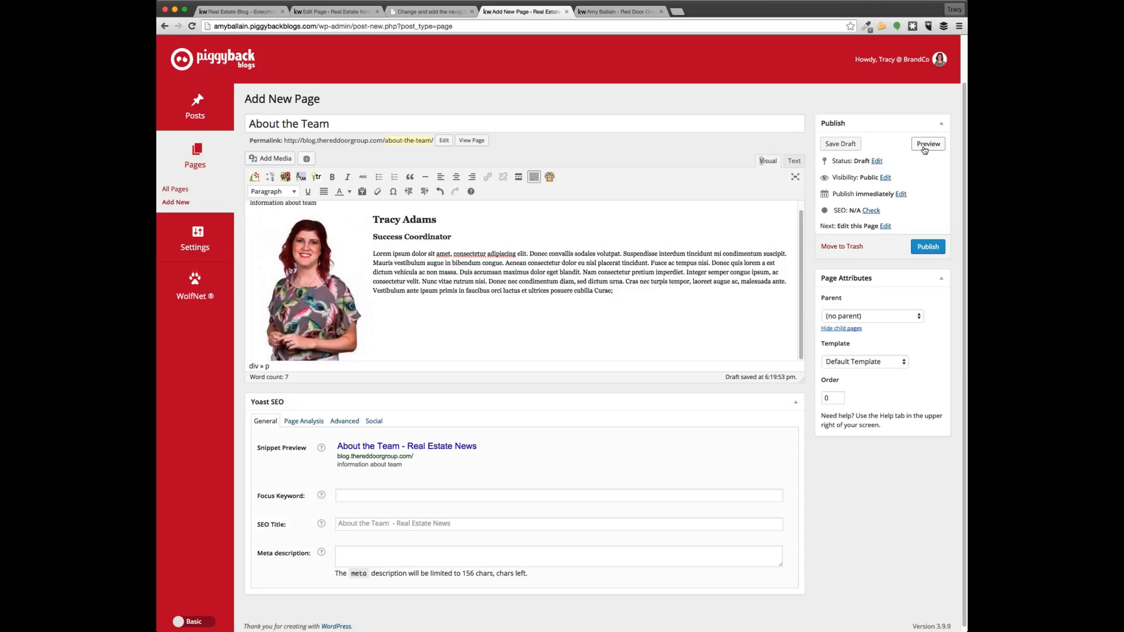
left_click(926, 248)
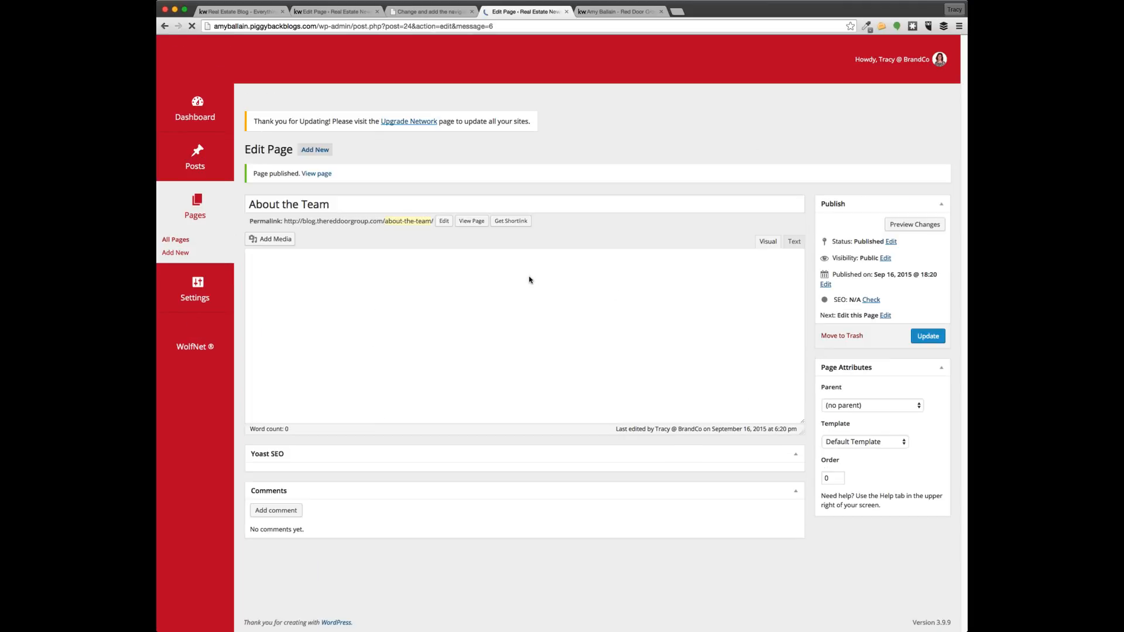
View the published About the Team page on the live blog, checking text wrap below the photo
left_click(476, 223)
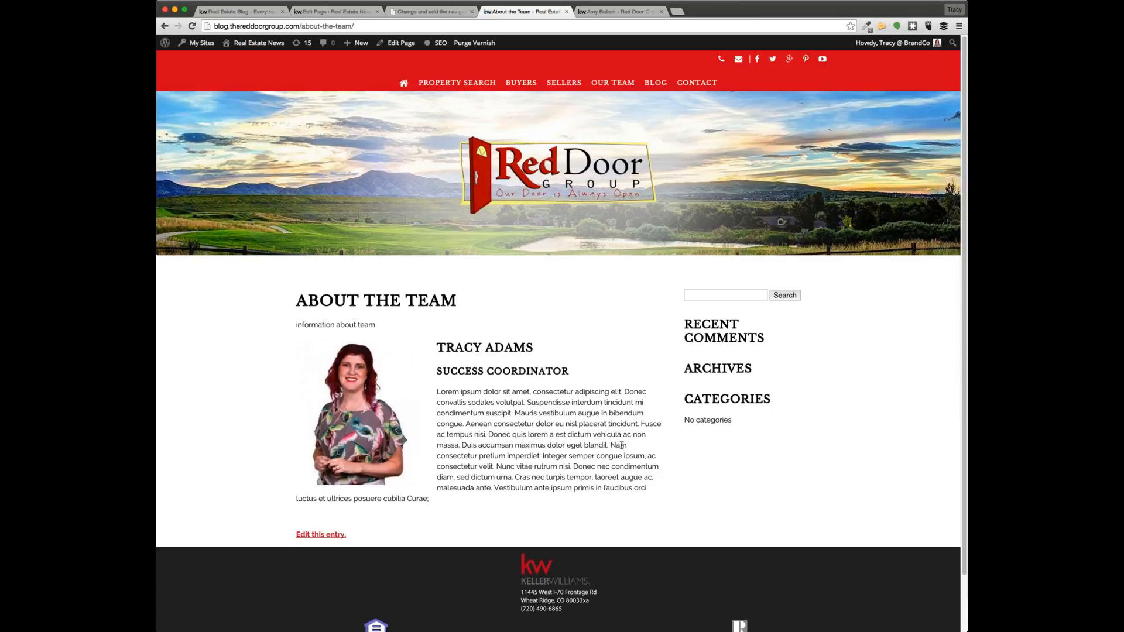
scroll(623, 449, "down", 1)
scroll(641, 350, "up", 1)
left_click_drag(429, 498, 297, 498)
left_click(297, 498)
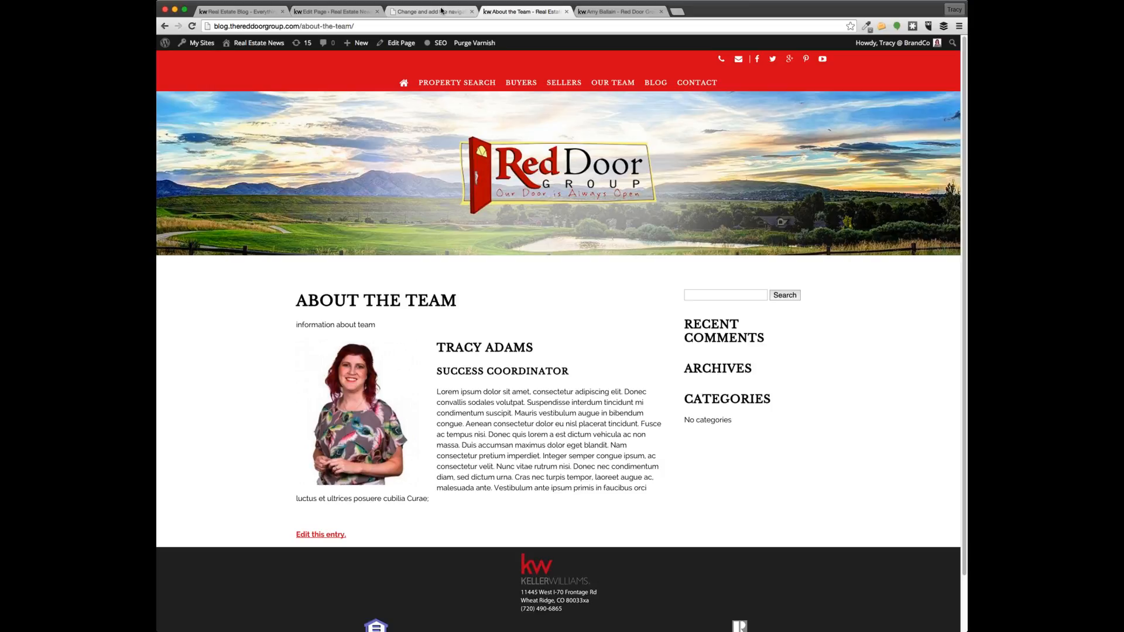
left_click(442, 10)
left_click(521, 11)
left_click(165, 26)
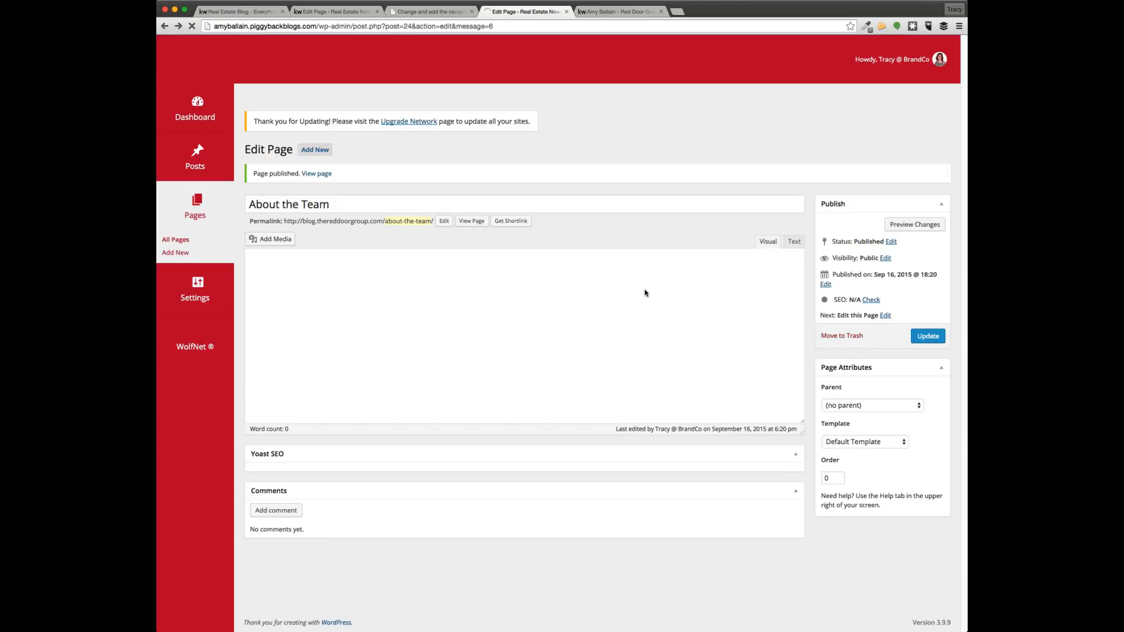
left_click(798, 245)
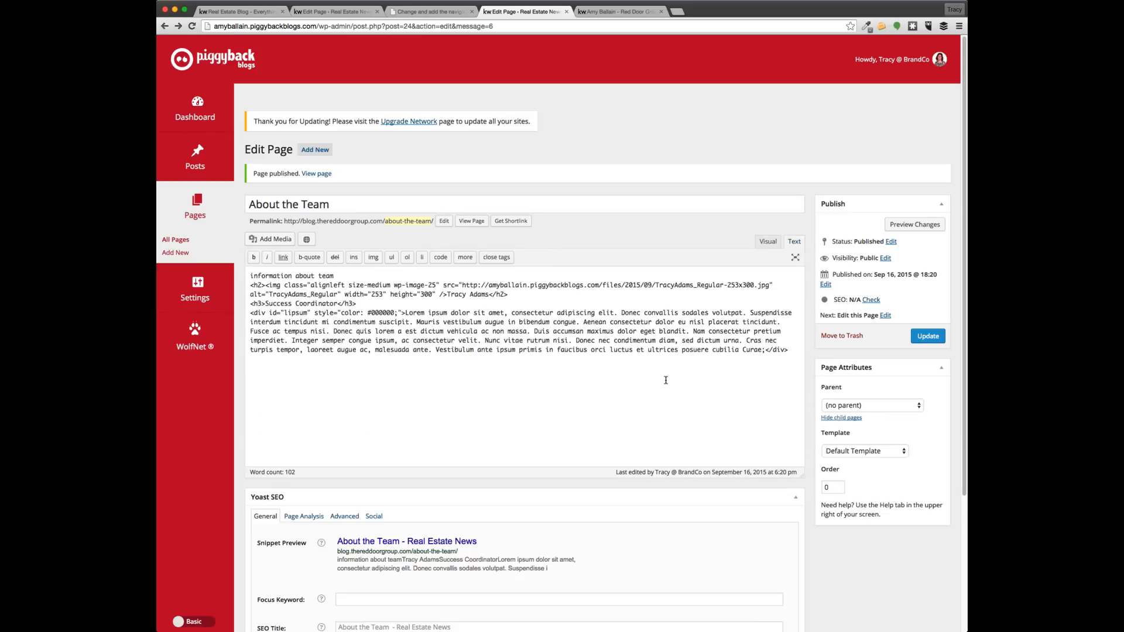
left_click_drag(794, 352, 248, 285)
key("super+c")
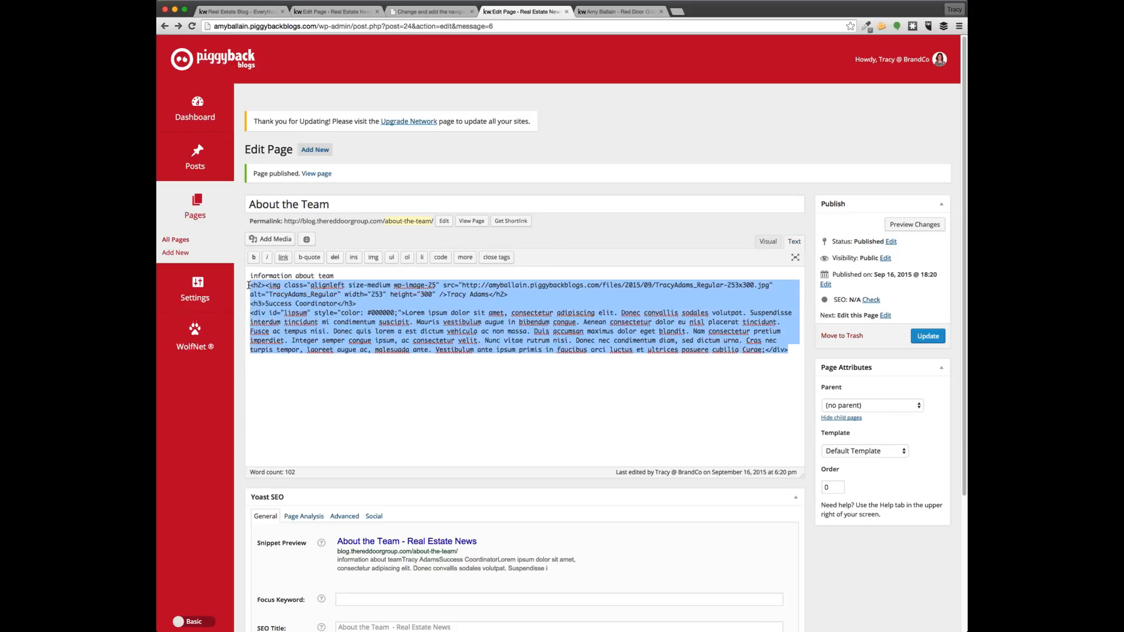
left_click(797, 356)
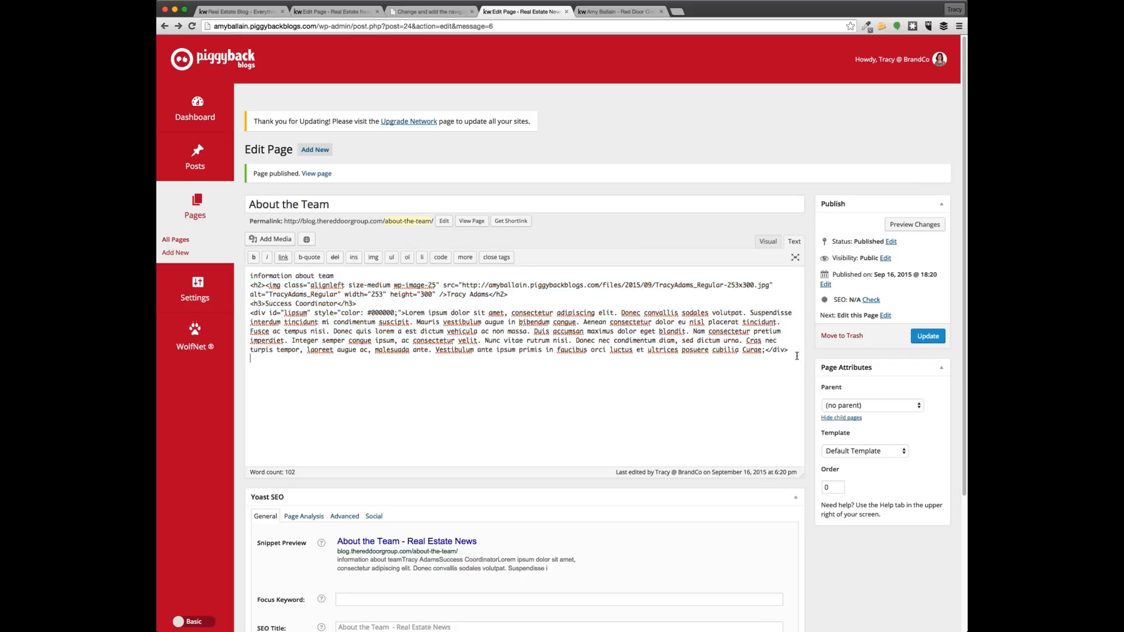
key("super+v")
key("super+v")
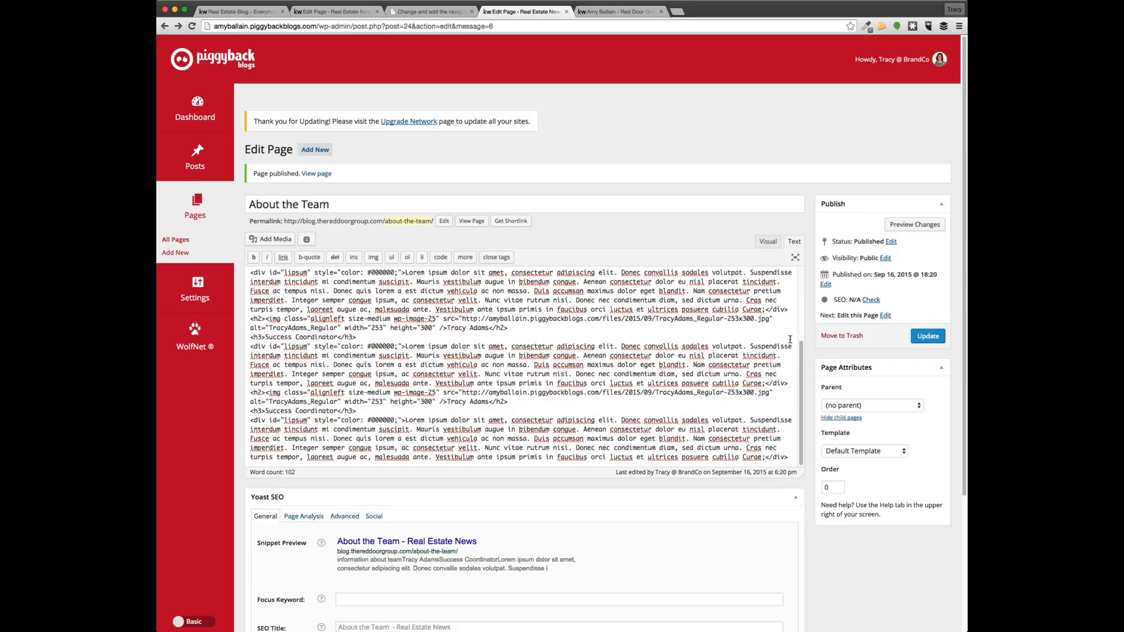
left_click(768, 242)
scroll(645, 387, "down", 3)
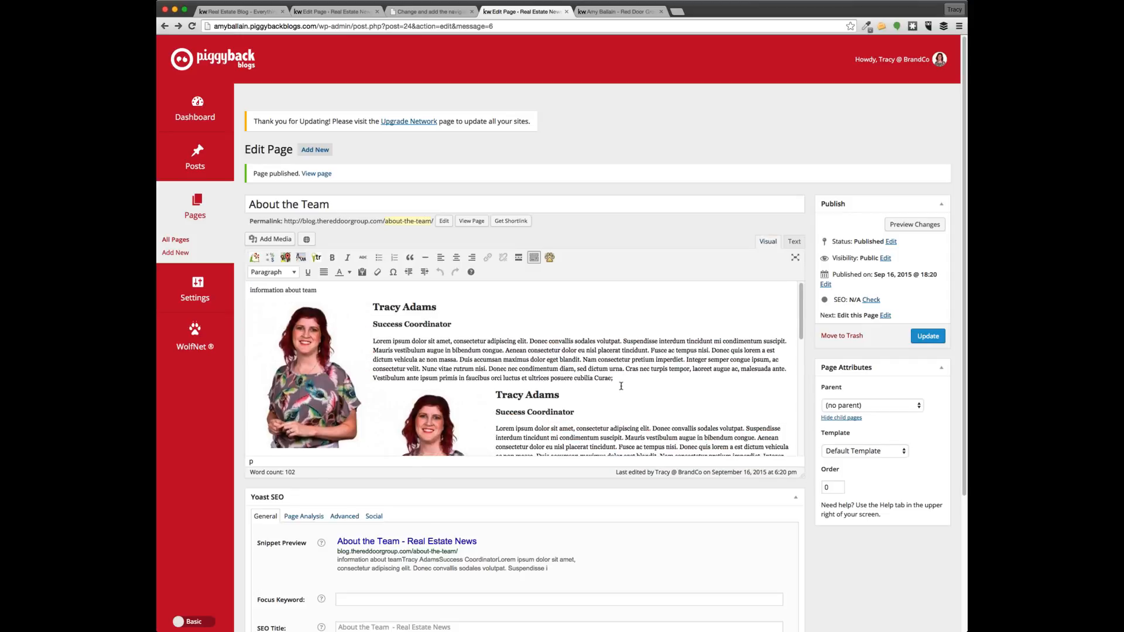
scroll(644, 387, "down", 2)
scroll(586, 363, "up", 2)
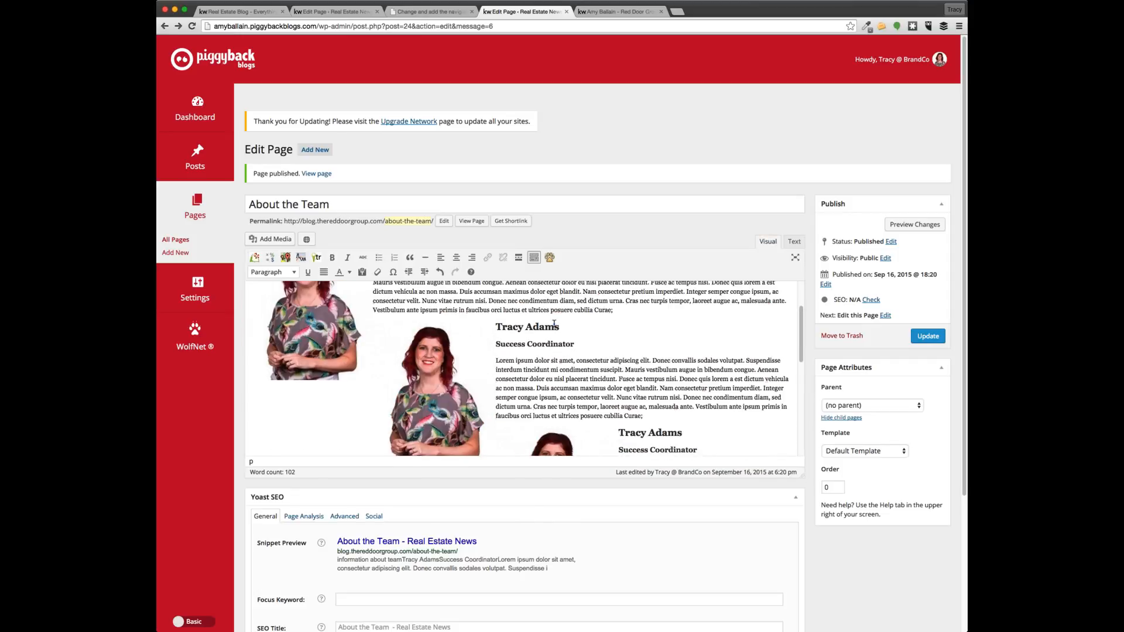
double_click(542, 326)
left_click_drag(557, 327, 497, 327)
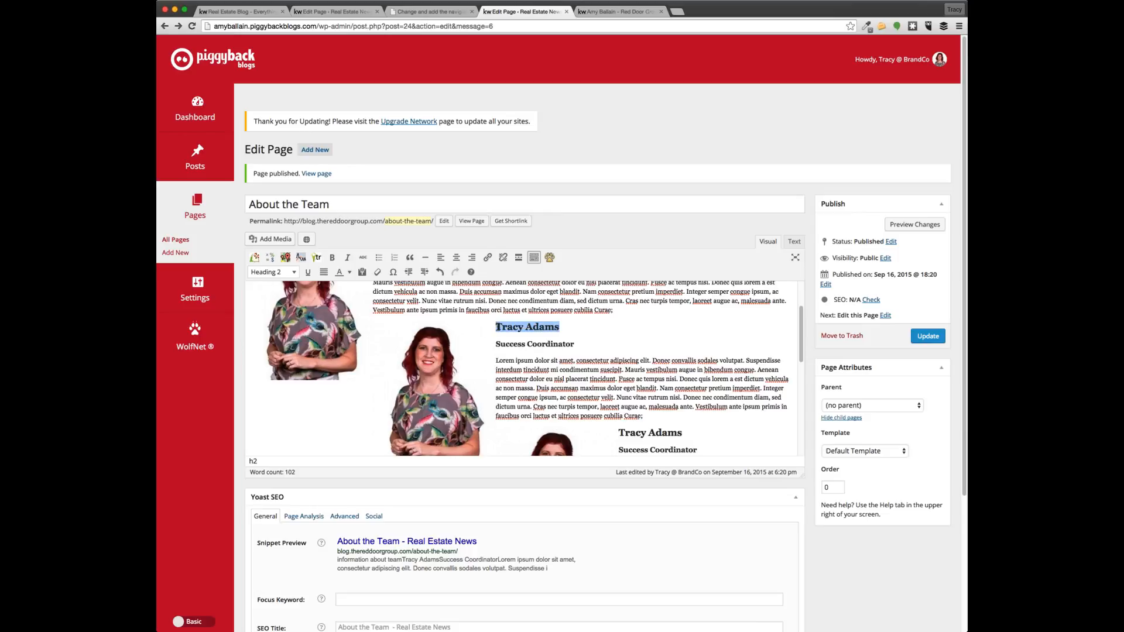
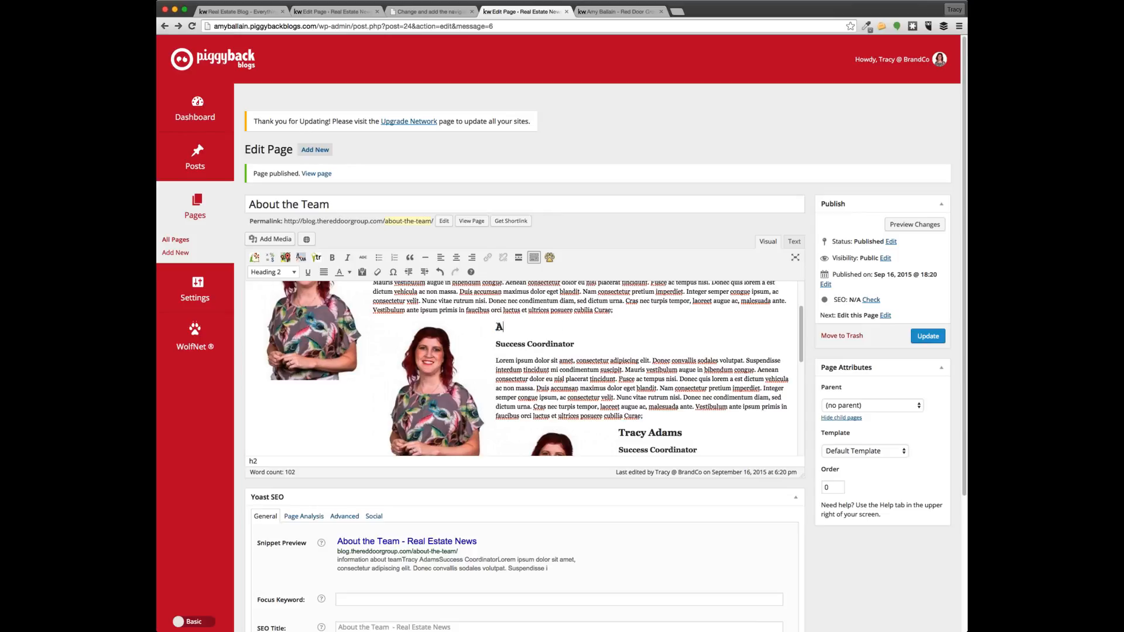
left_click(429, 353)
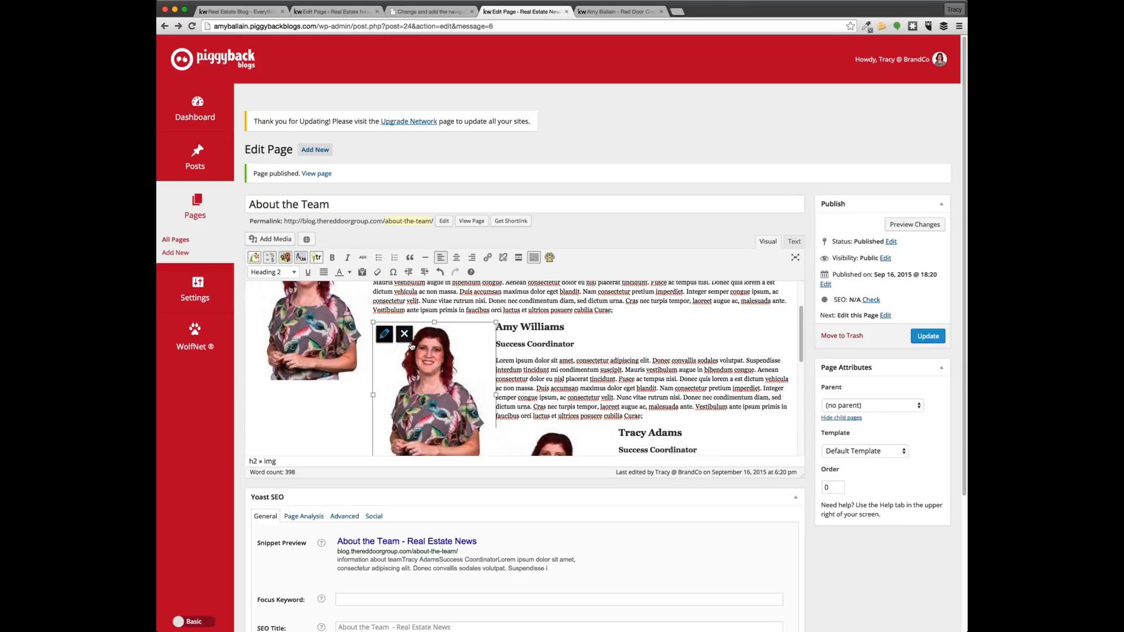
left_click(384, 334)
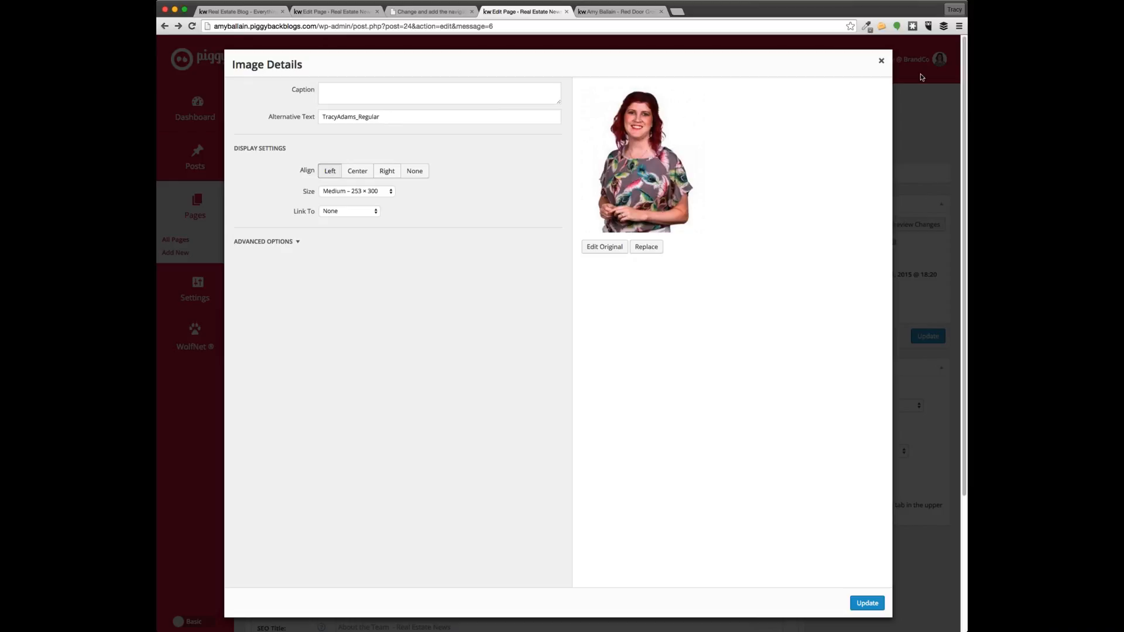
left_click(881, 61)
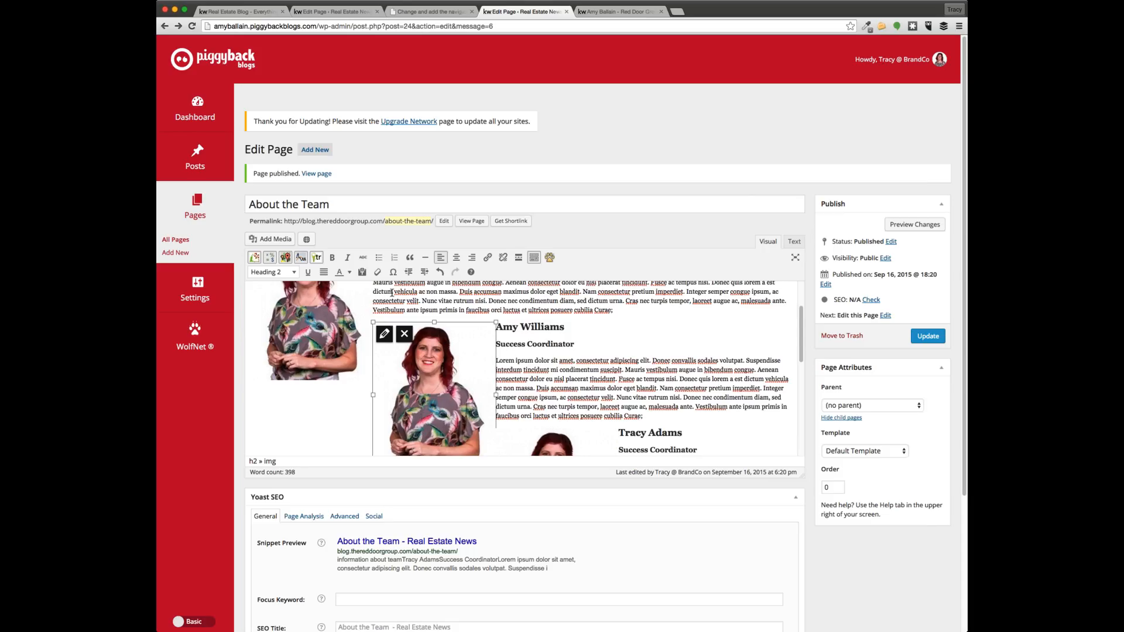
left_click(270, 239)
left_click(393, 158)
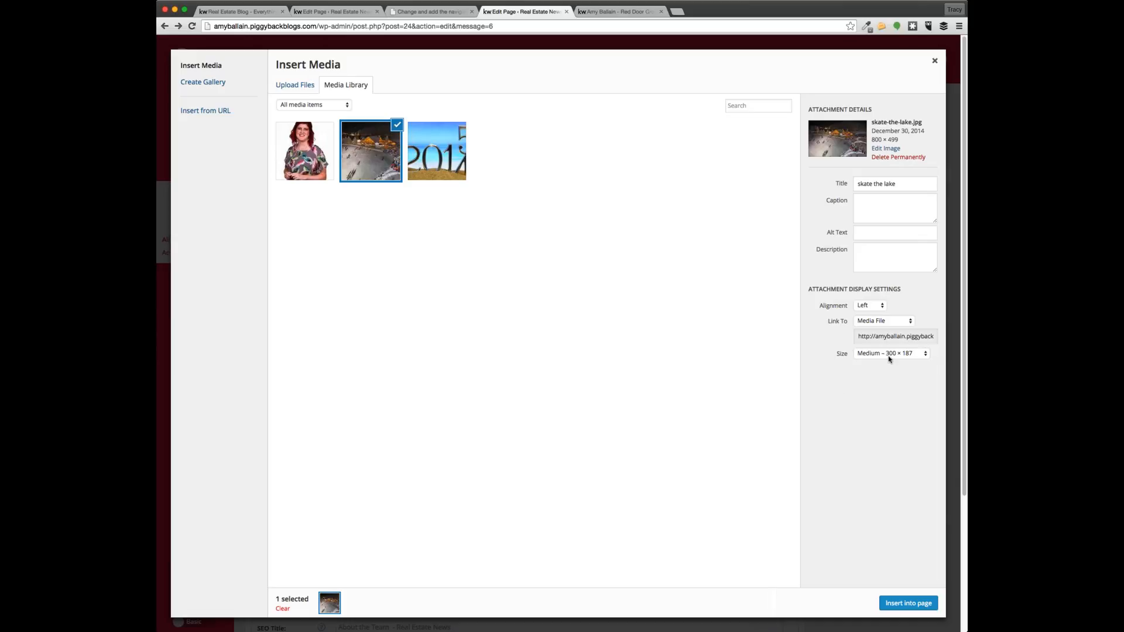
left_click(908, 603)
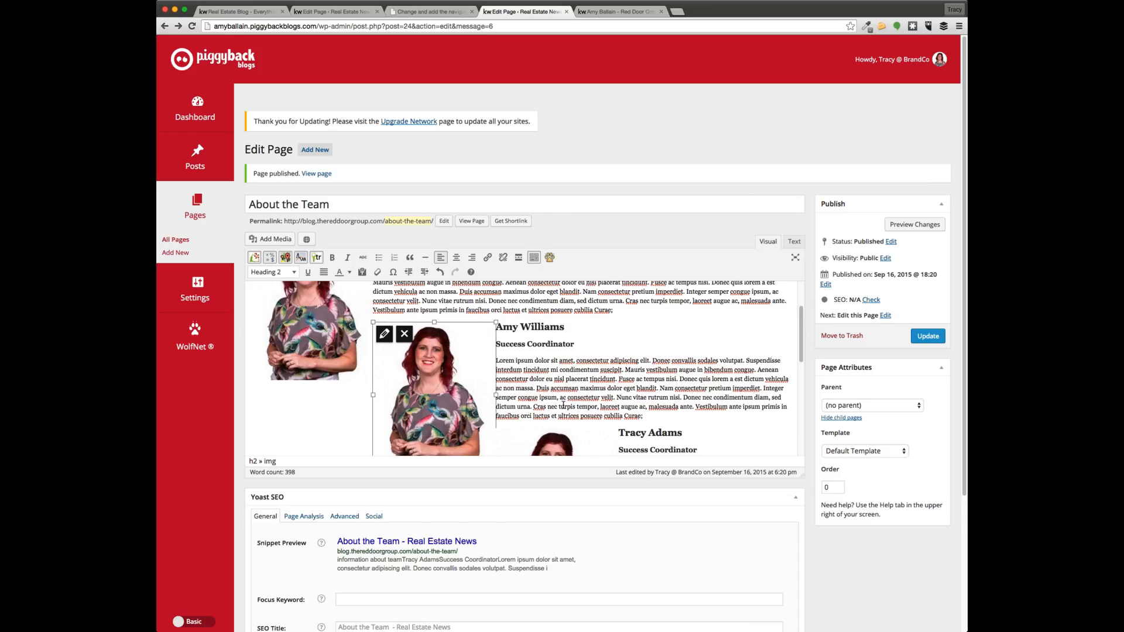
scroll(596, 381, "down", 2)
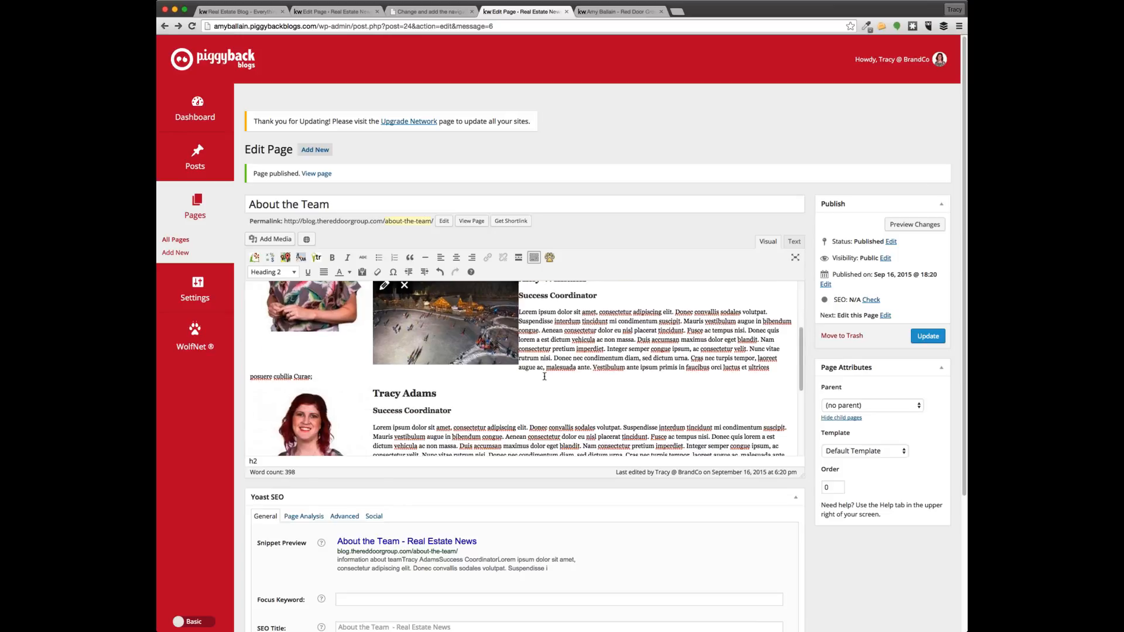
left_click(915, 224)
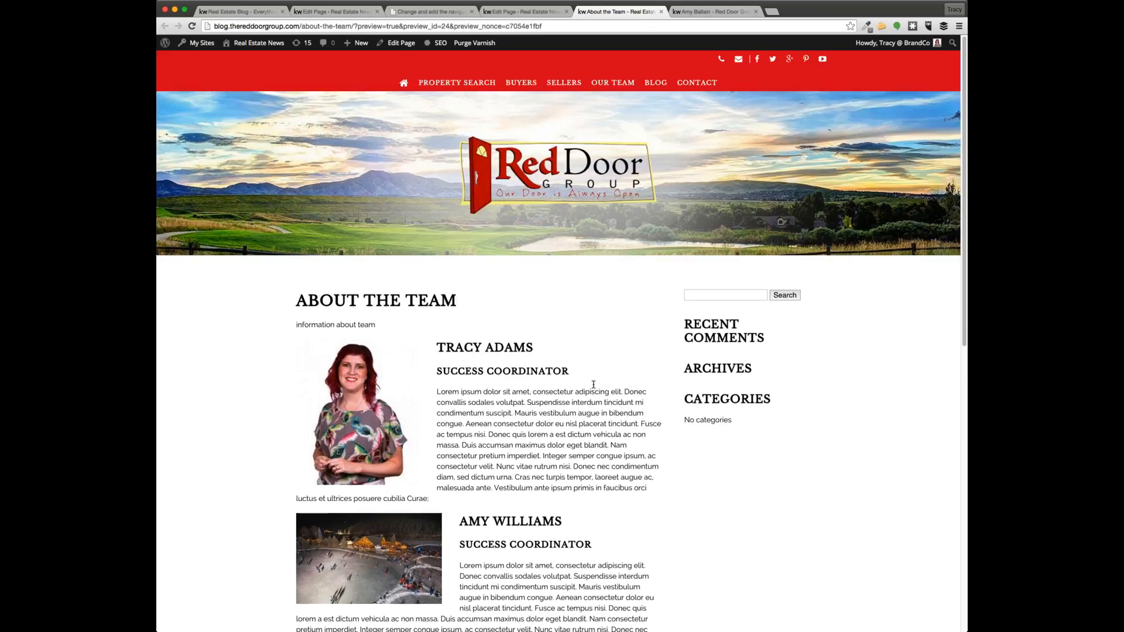
scroll(596, 386, "down", 4)
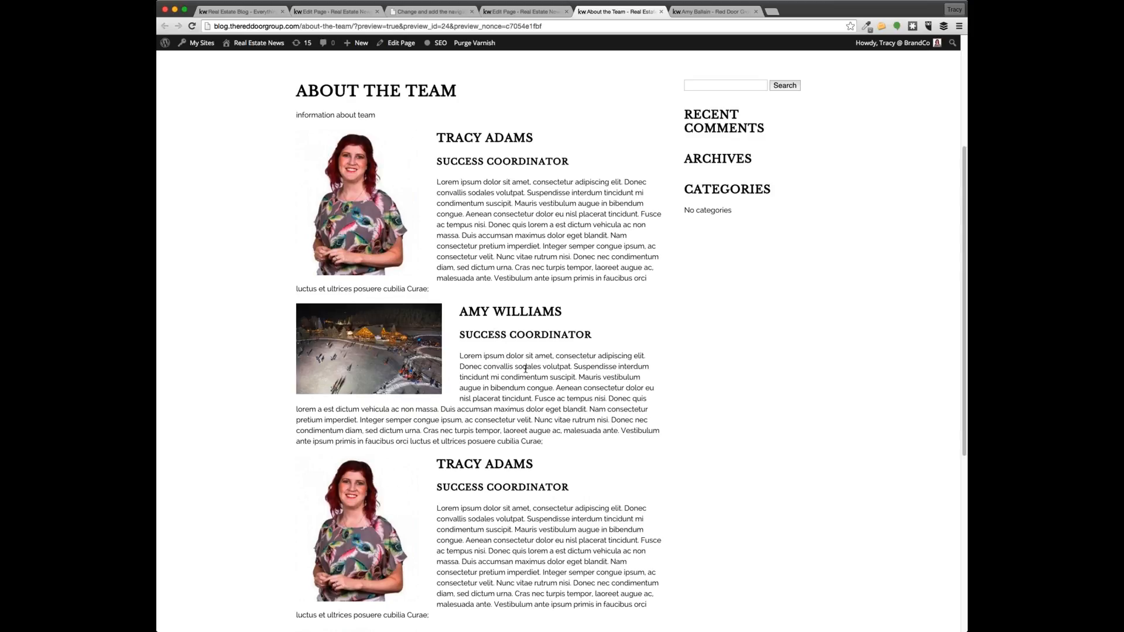
scroll(516, 351, "down", 1)
left_click_drag(570, 403, 460, 314)
scroll(343, 465, "down", 1)
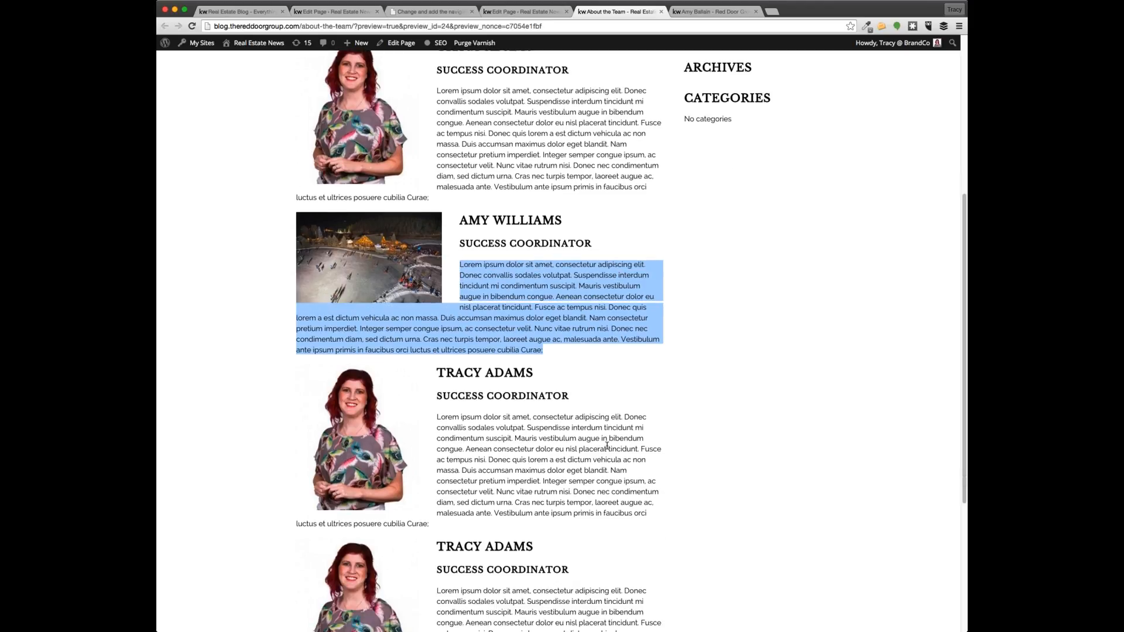
left_click(606, 446)
scroll(656, 433, "up", 3)
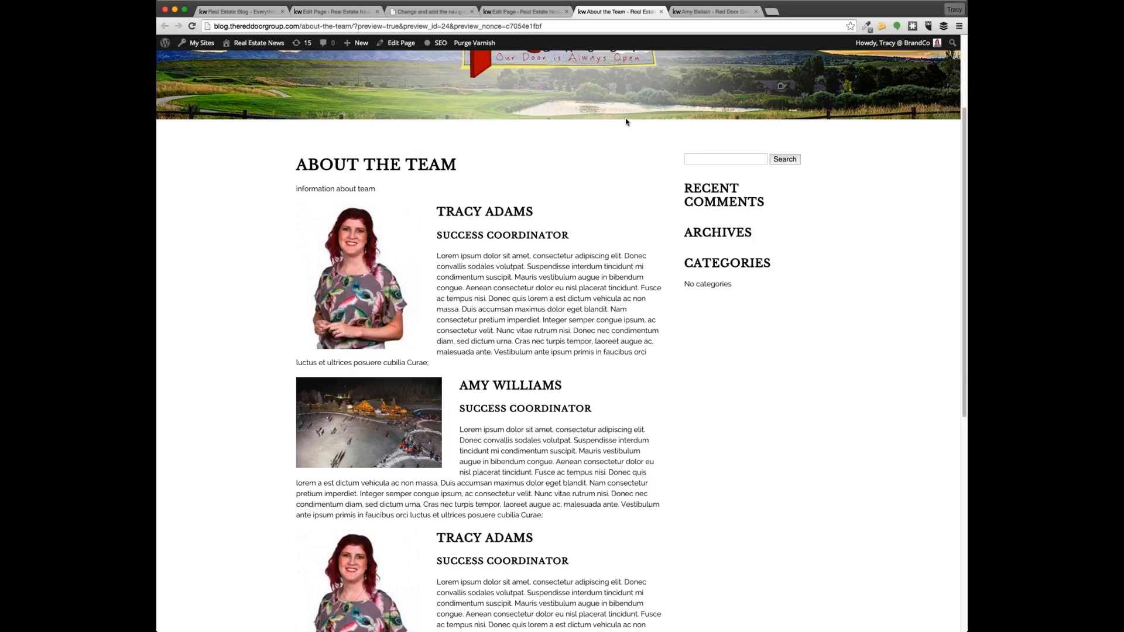
left_click(521, 11)
Open the BUYERS resources page on the Red Door Group site and look over its links
left_click(659, 394)
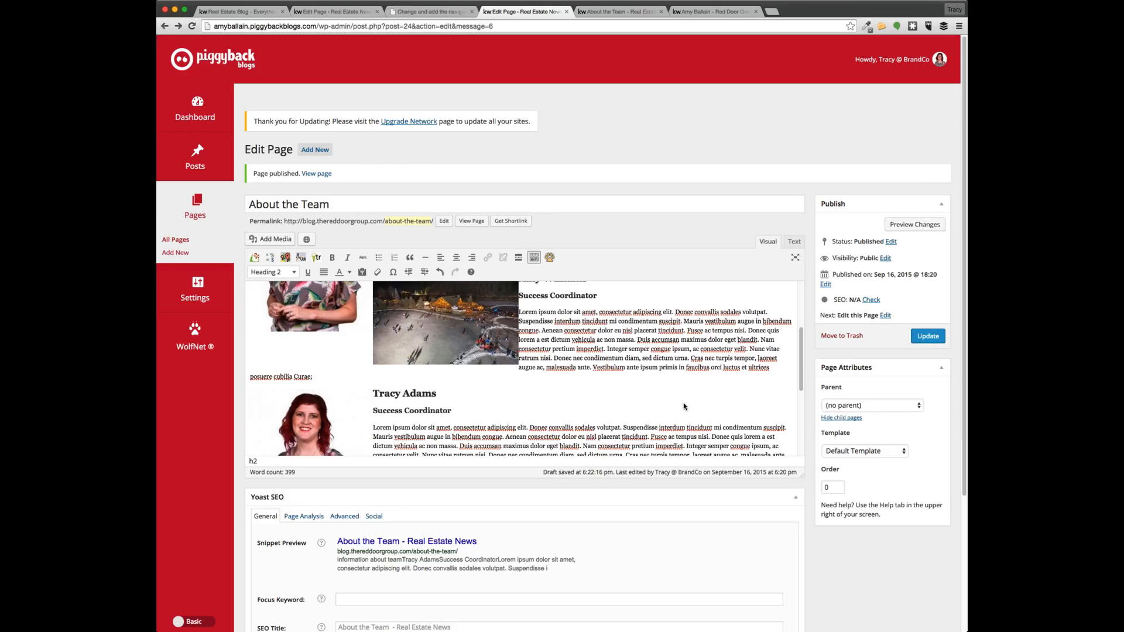
left_click(691, 13)
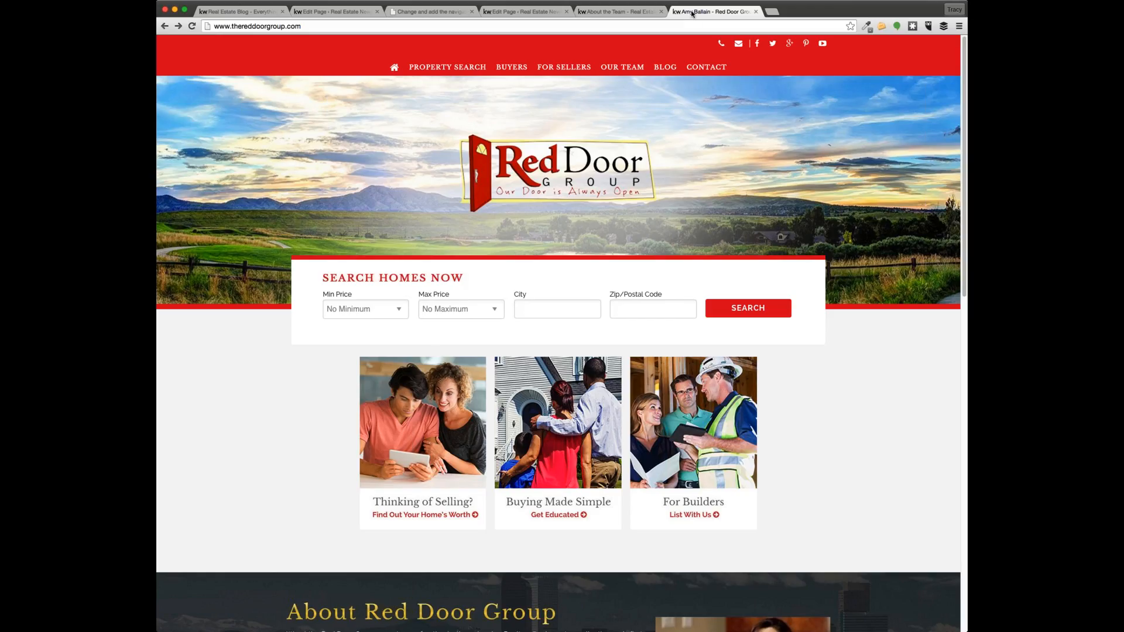
scroll(891, 426, "down", 5)
scroll(891, 425, "up", 5)
left_click(509, 69)
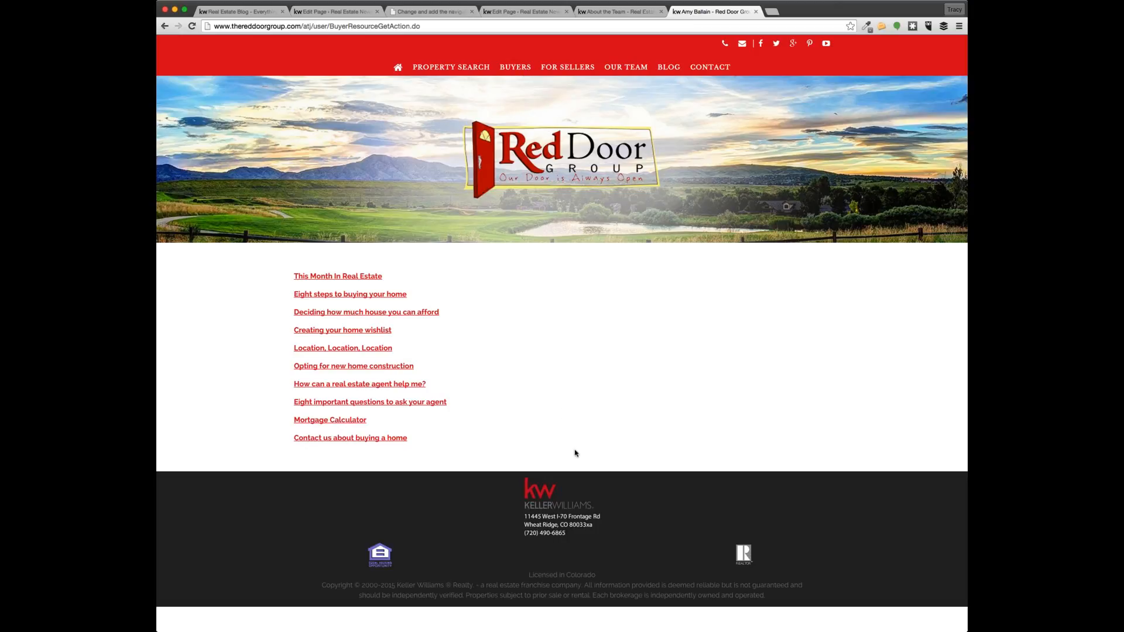
left_click_drag(434, 445, 286, 275)
left_click(503, 458)
Open and scroll through the 'Contact us about buying a home' form, then return to the About the Team preview
left_click(606, 12)
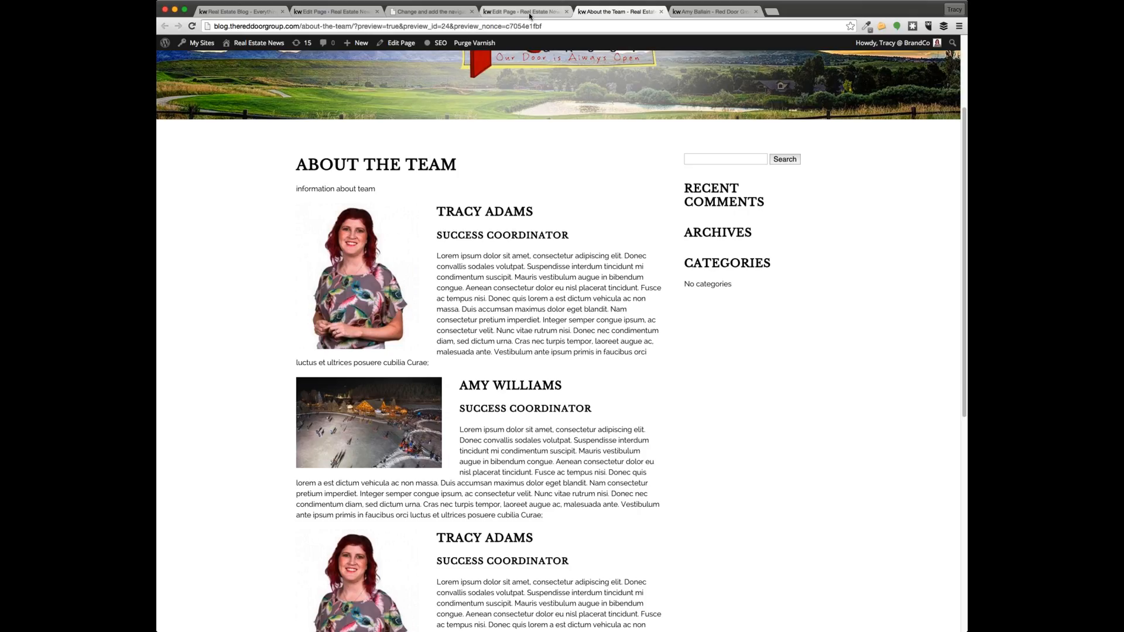
left_click(530, 13)
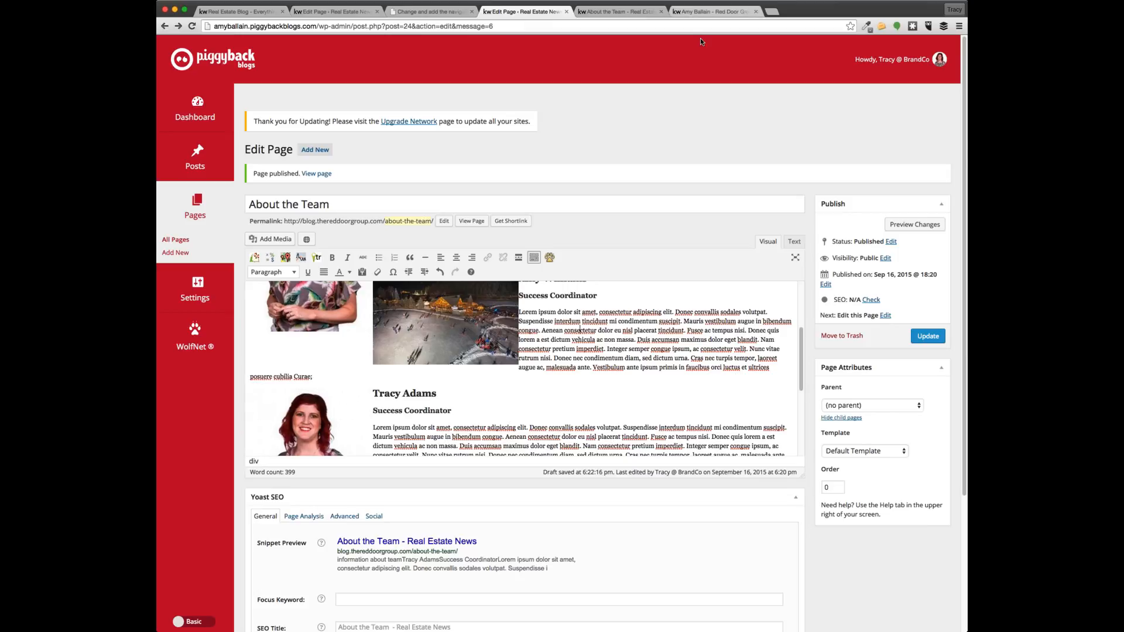
left_click(711, 12)
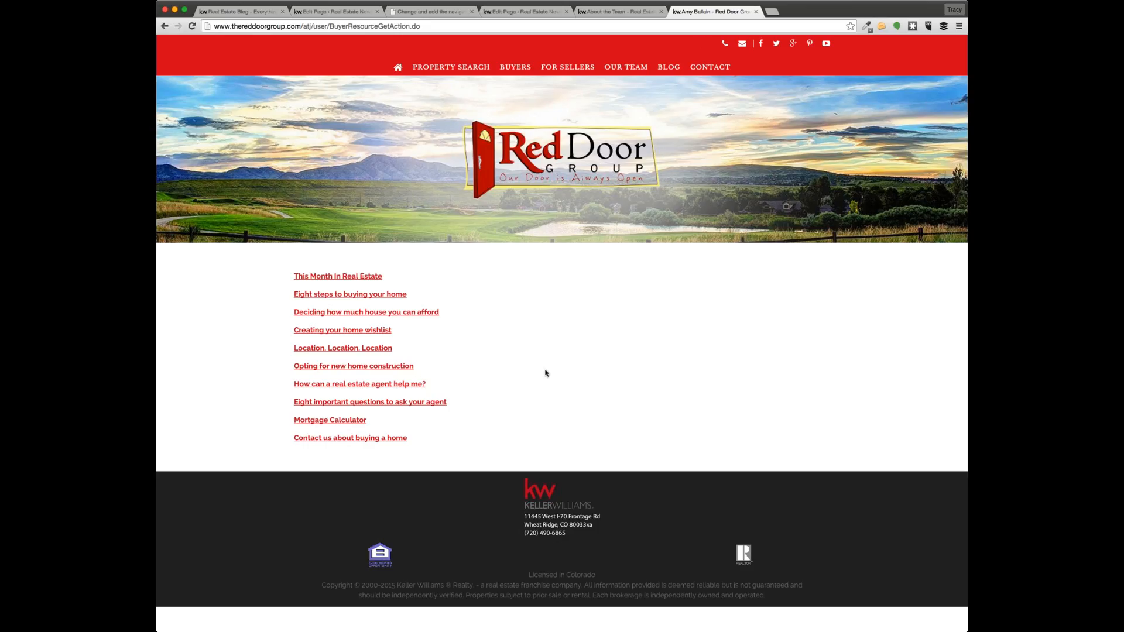
left_click(356, 443)
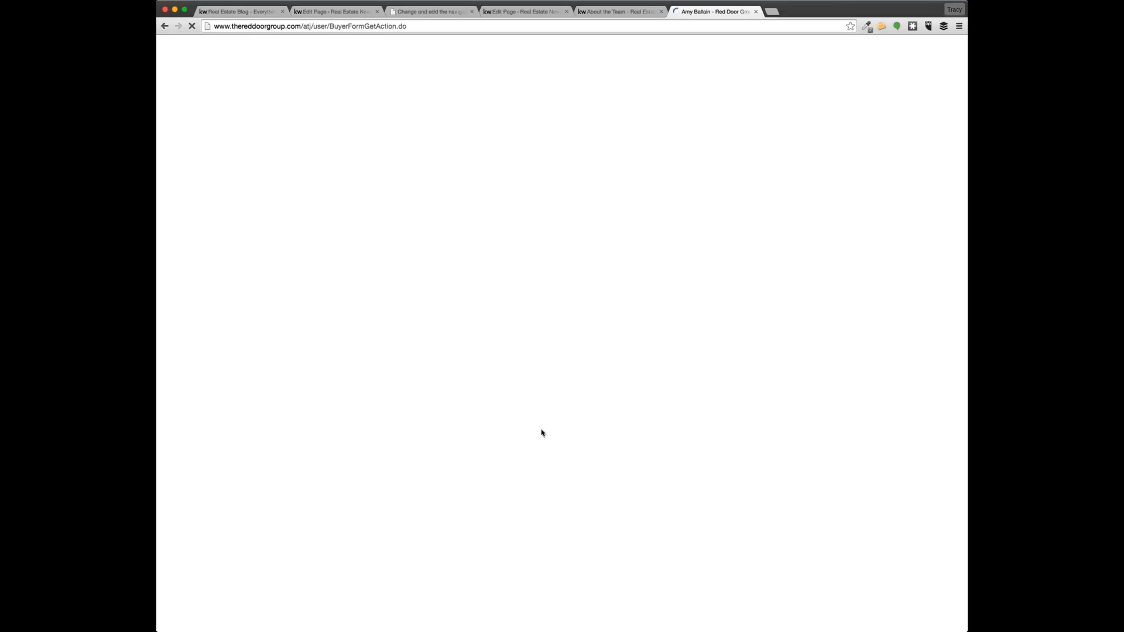
scroll(612, 427, "down", 3)
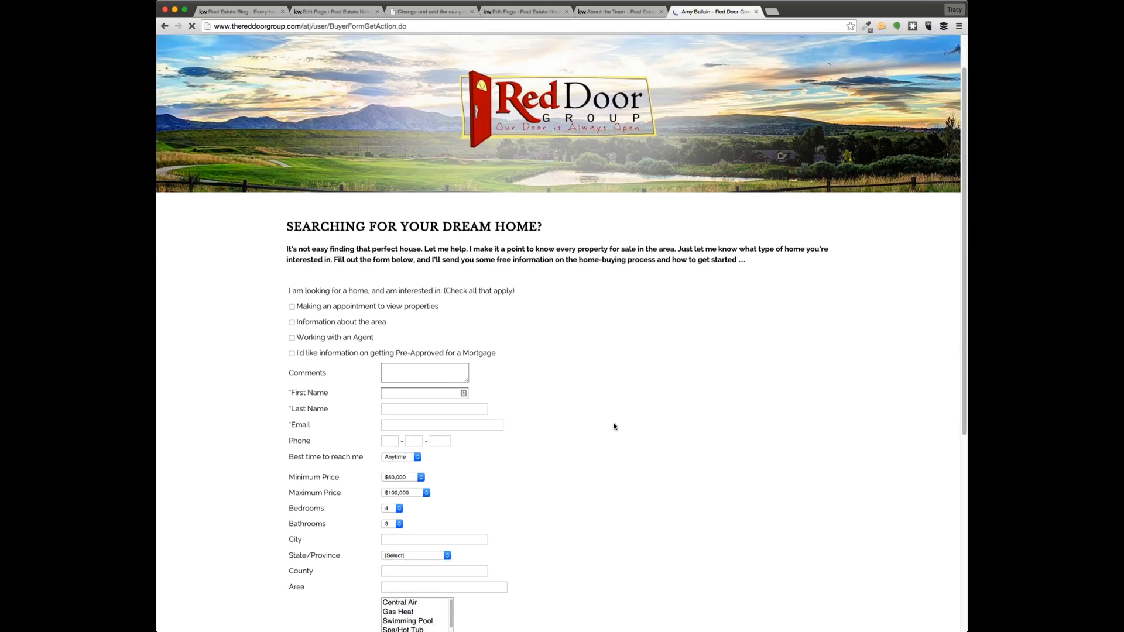
scroll(615, 425, "down", 4)
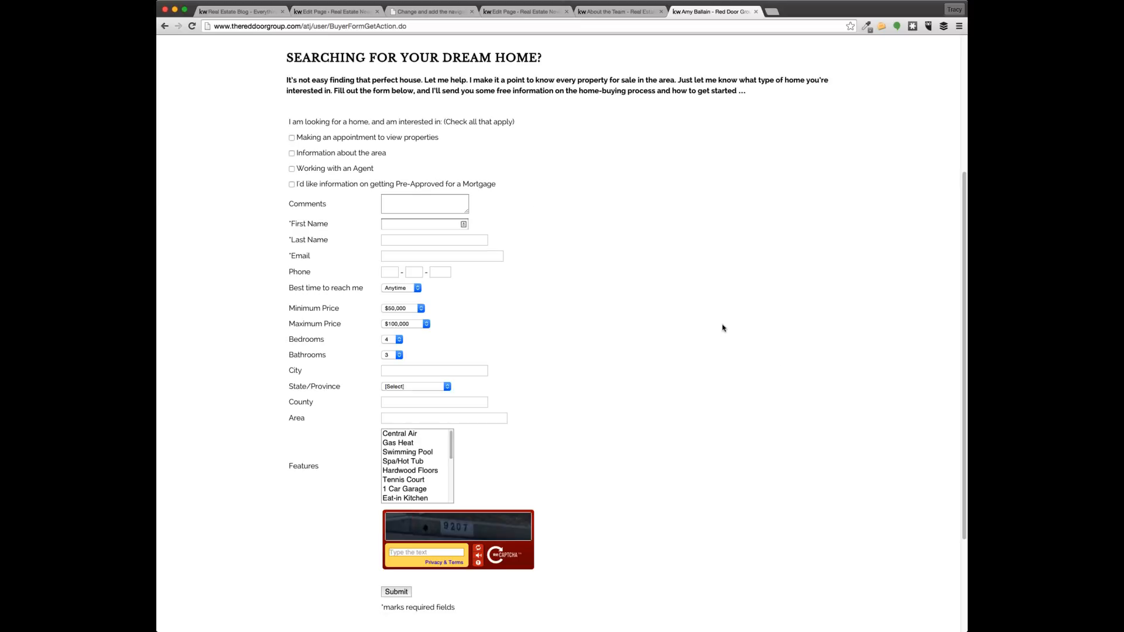
left_click(617, 12)
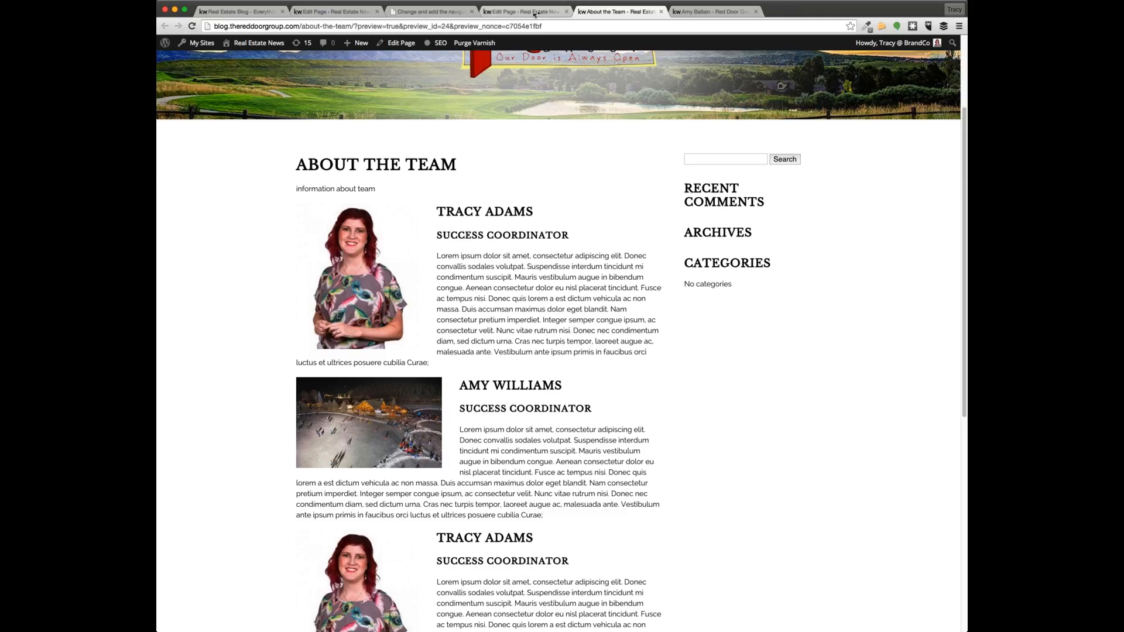
Update the About the Team page and switch the admin sidebar from Basic to Default
left_click(550, 12)
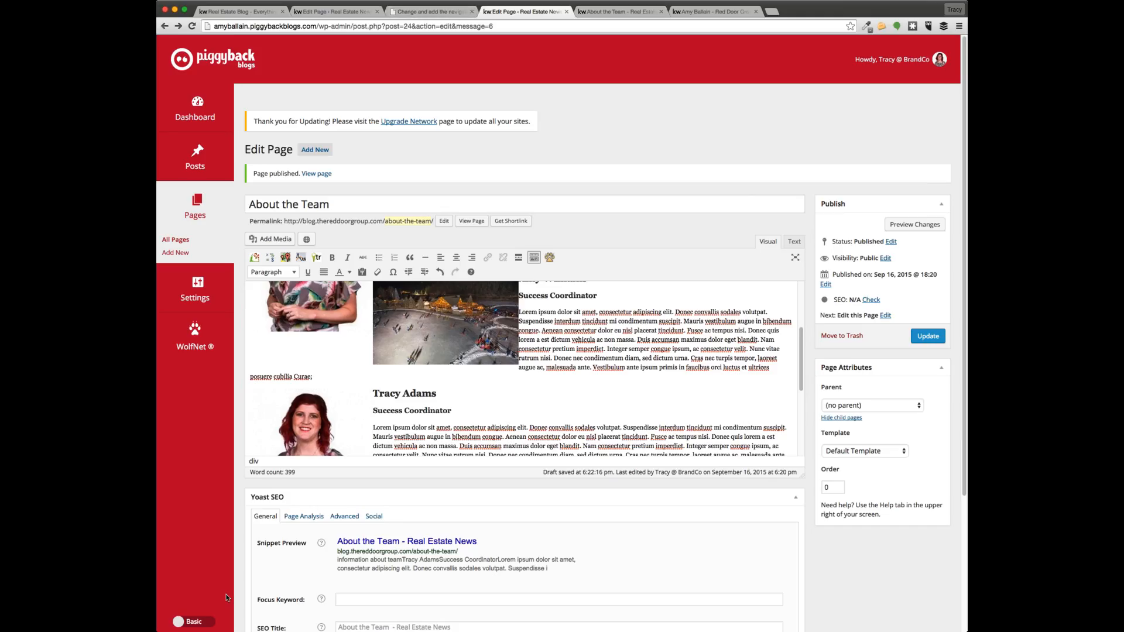
left_click(930, 338)
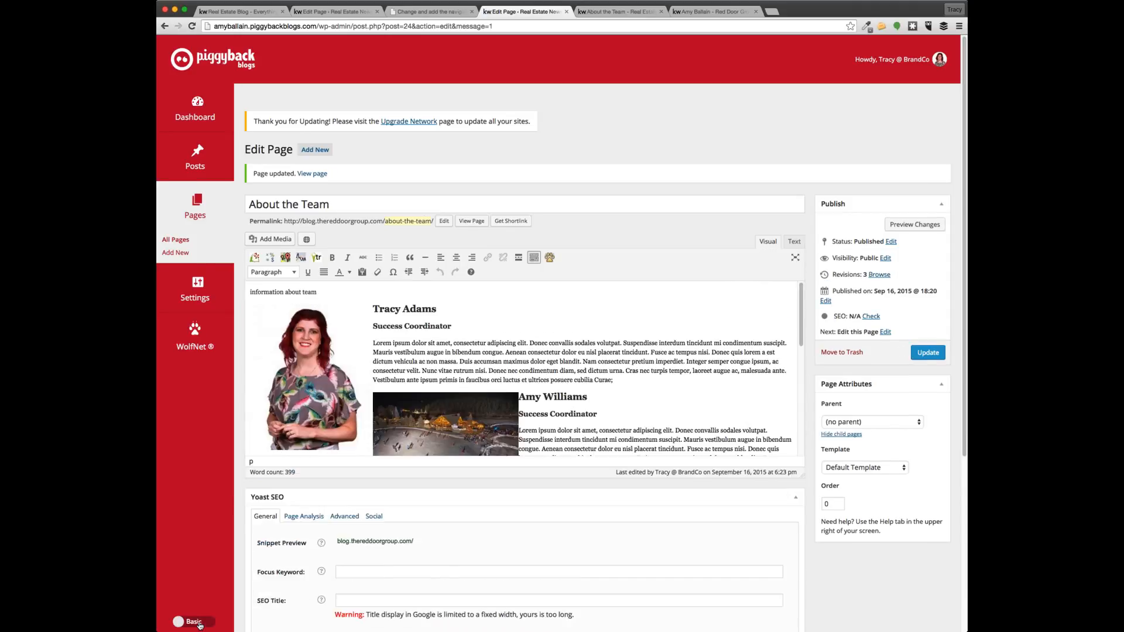
left_click(198, 622)
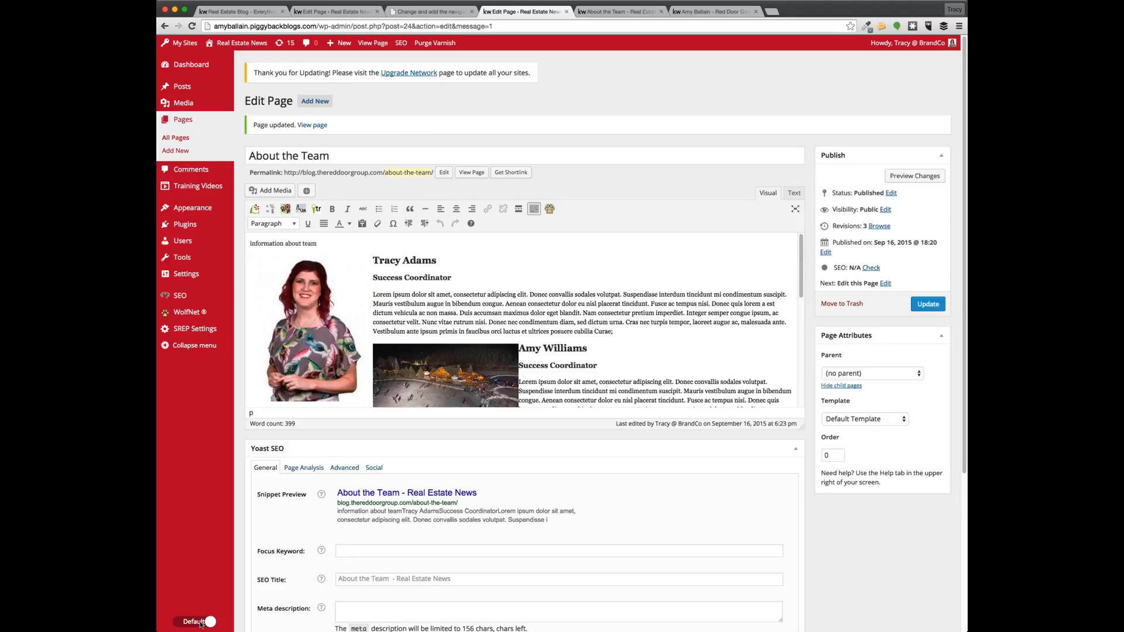
Activate the Gravity Forms plugin from the Plugins list
left_click(188, 228)
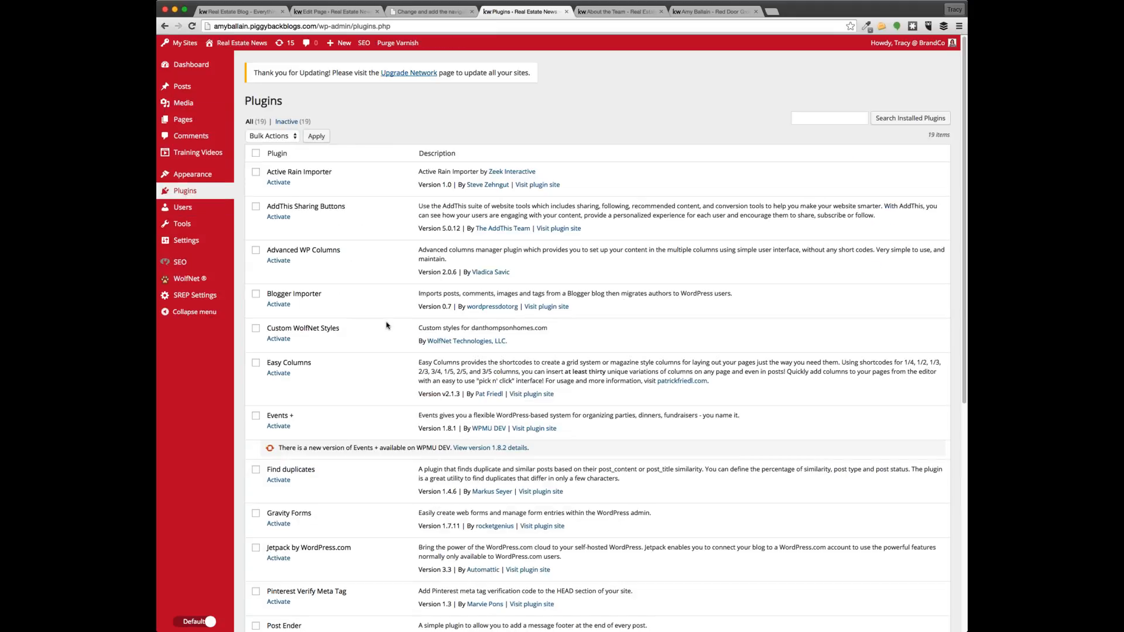
scroll(378, 340, "down", 5)
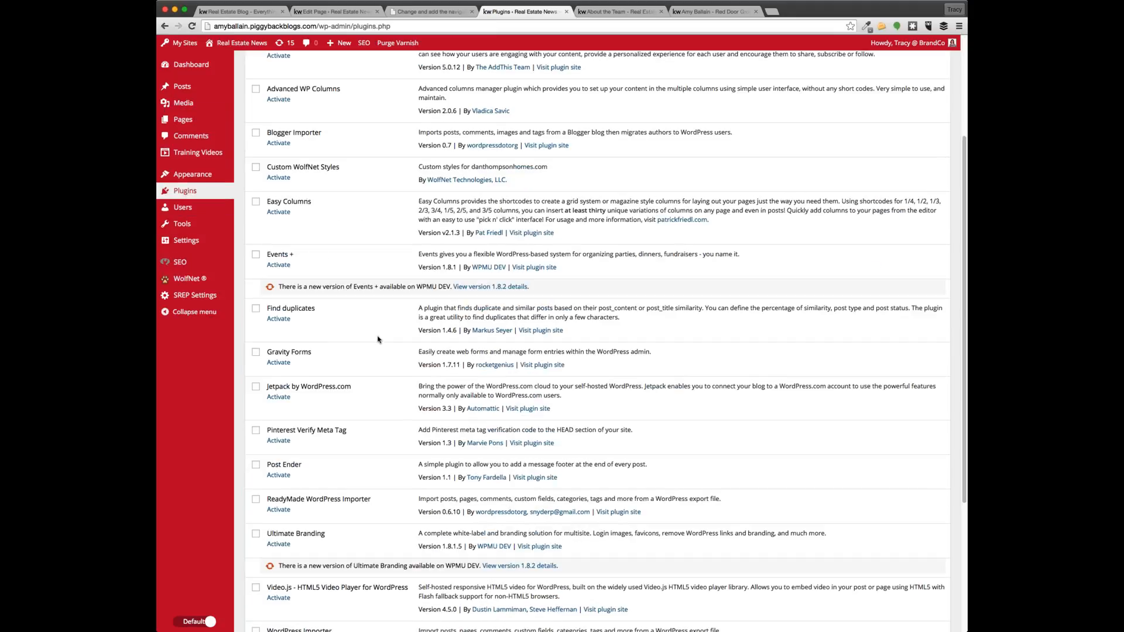
scroll(377, 340, "down", 1)
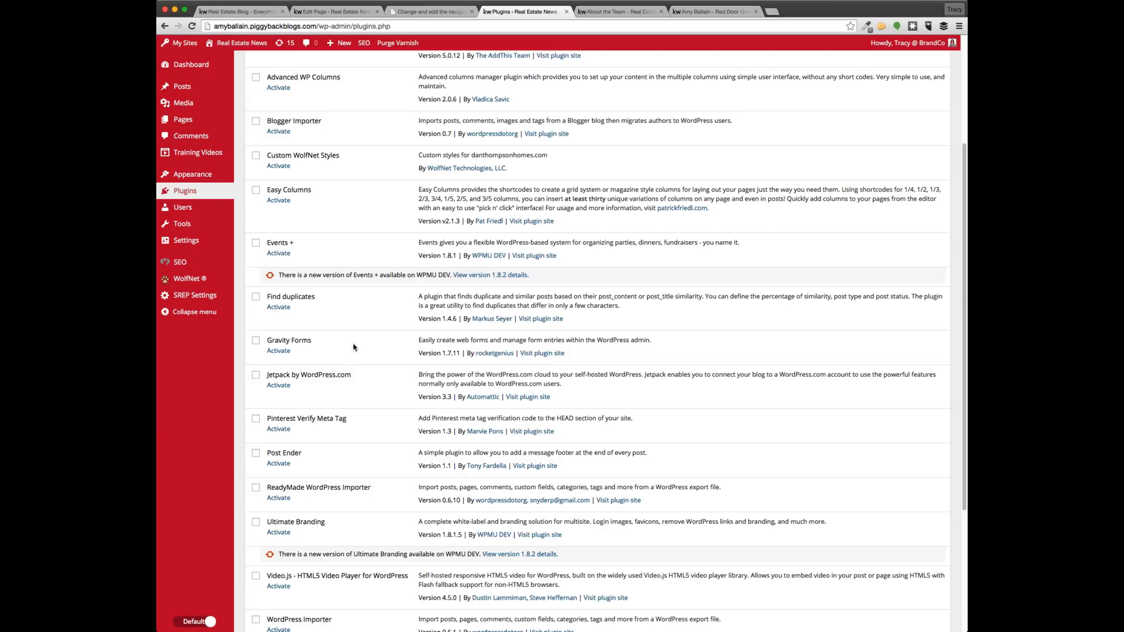
left_click_drag(316, 343, 266, 342)
left_click(324, 355)
left_click(281, 355)
Glance at the Red Door buyer form, then return to the WordPress plugins list
left_click(712, 13)
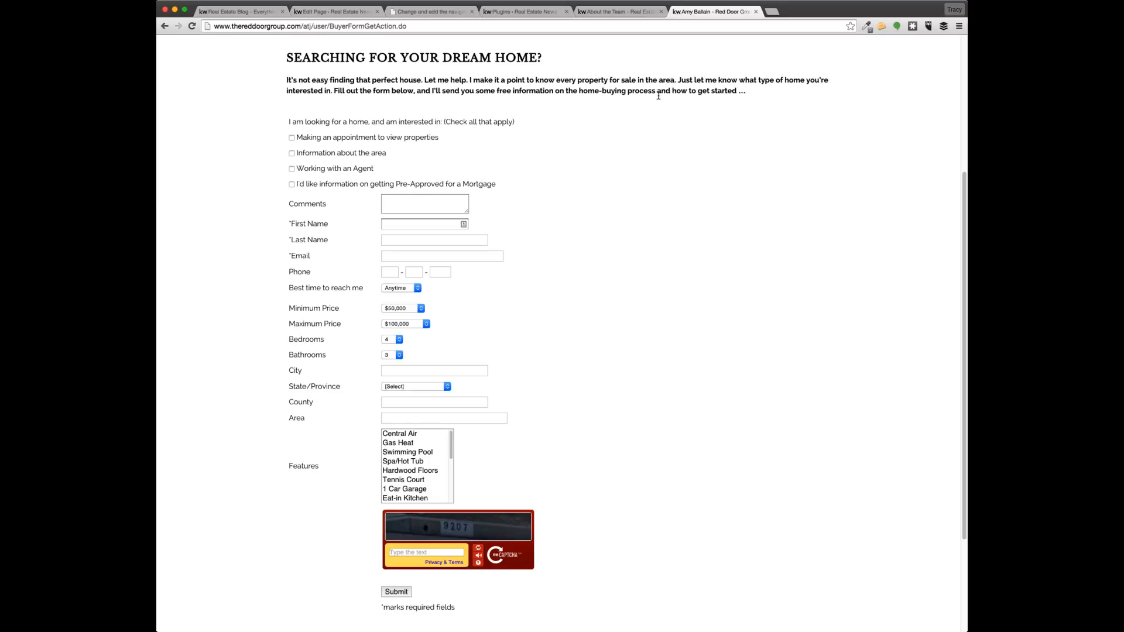
left_click(618, 12)
left_click(409, 12)
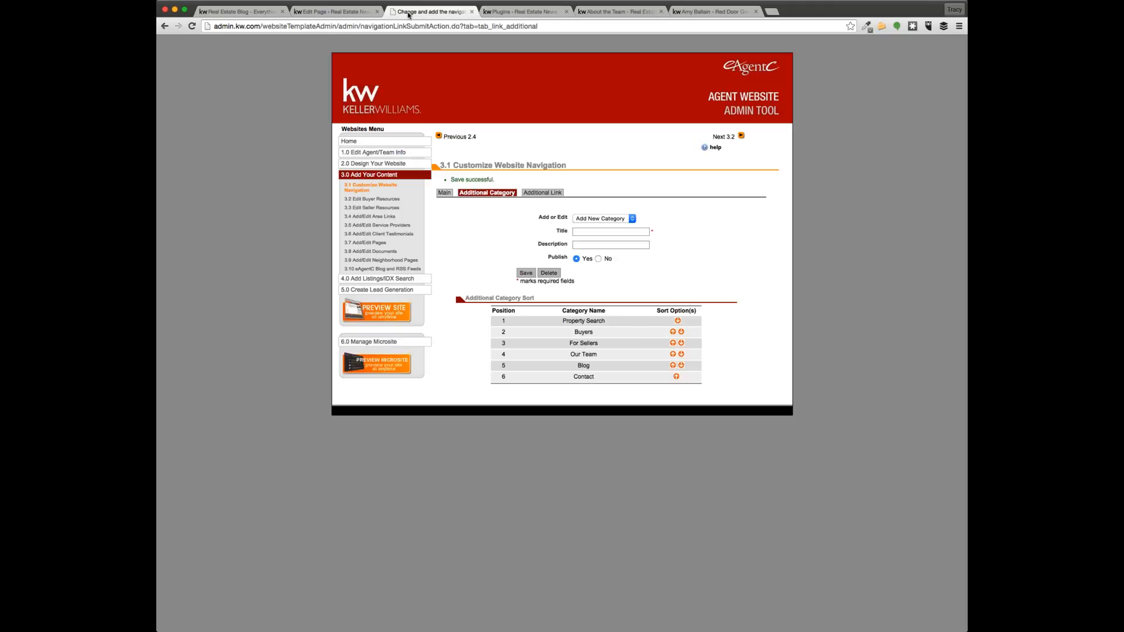
left_click(513, 12)
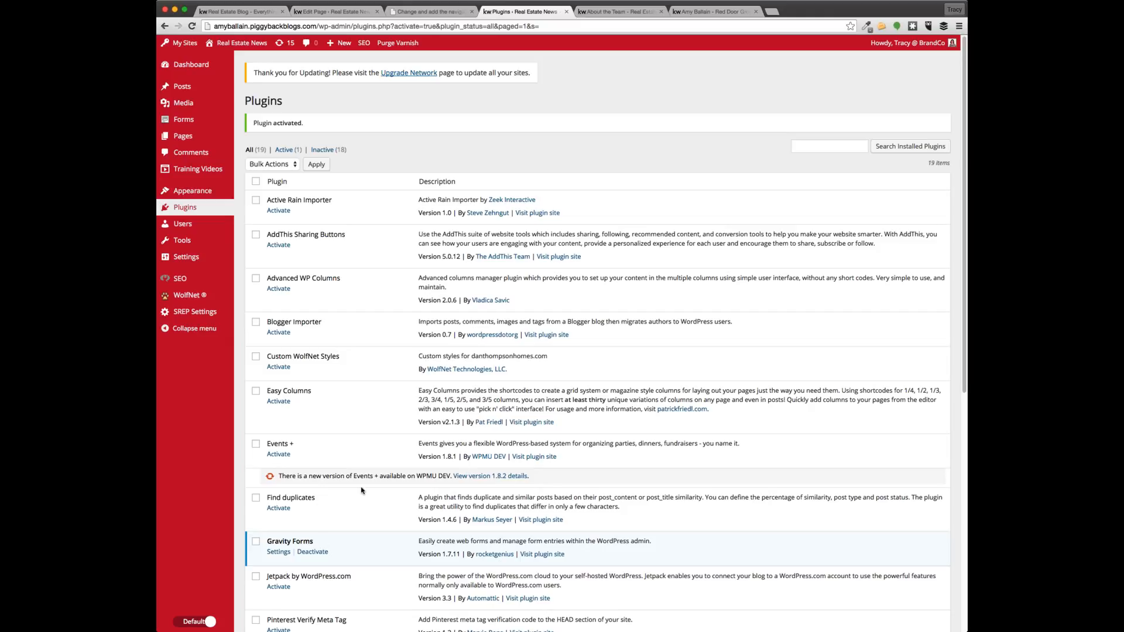
Create a form titled 'SEARCHING FOR YOUR DREAM HOME?' using the Red Door form's intro paragraph as description
mouse_move(204, 120)
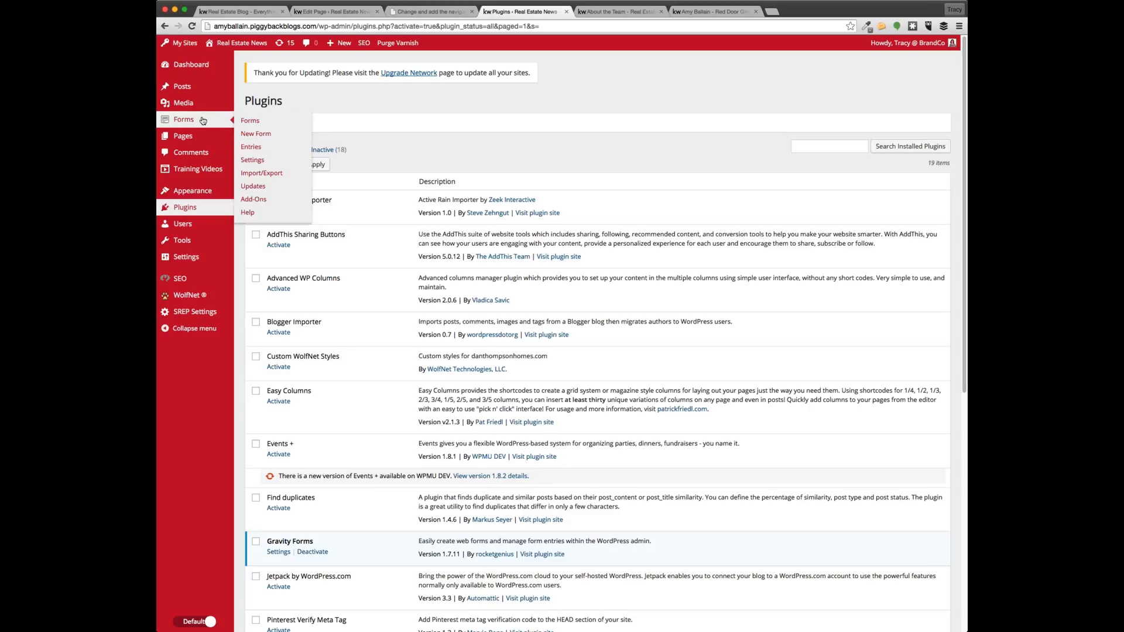
left_click(256, 135)
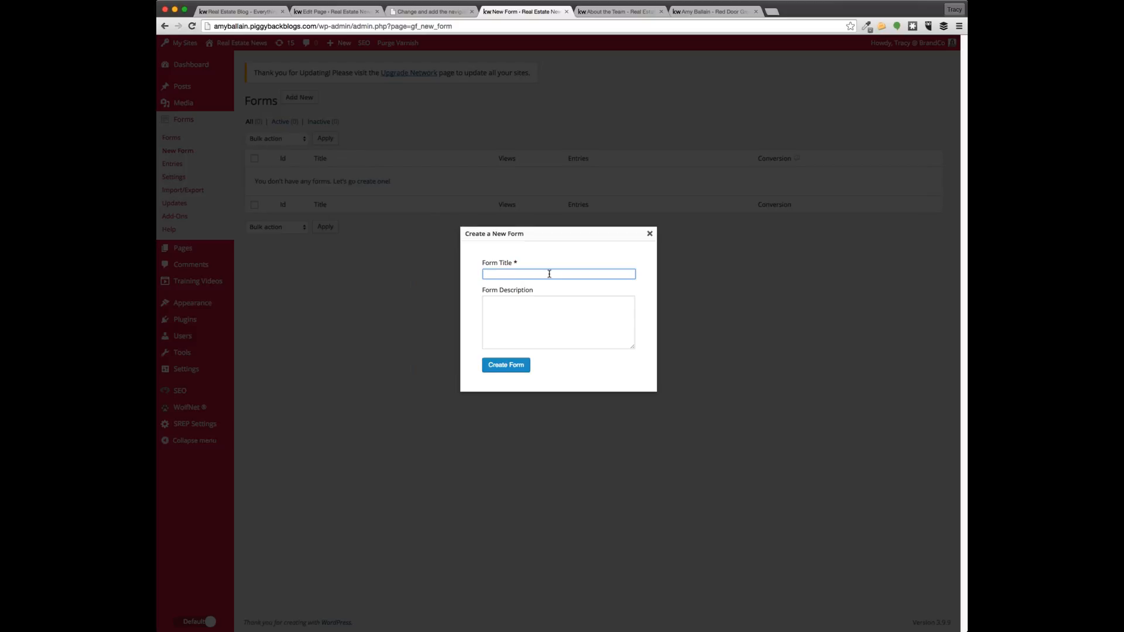
left_click(694, 13)
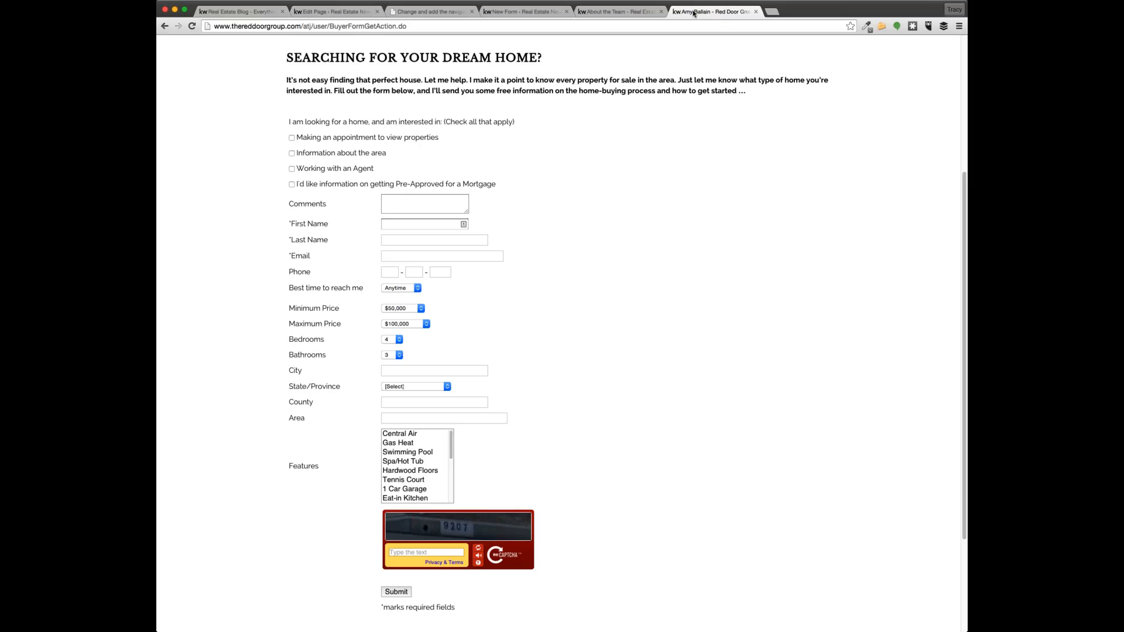
left_click_drag(548, 58, 288, 59)
key("ctrl+c")
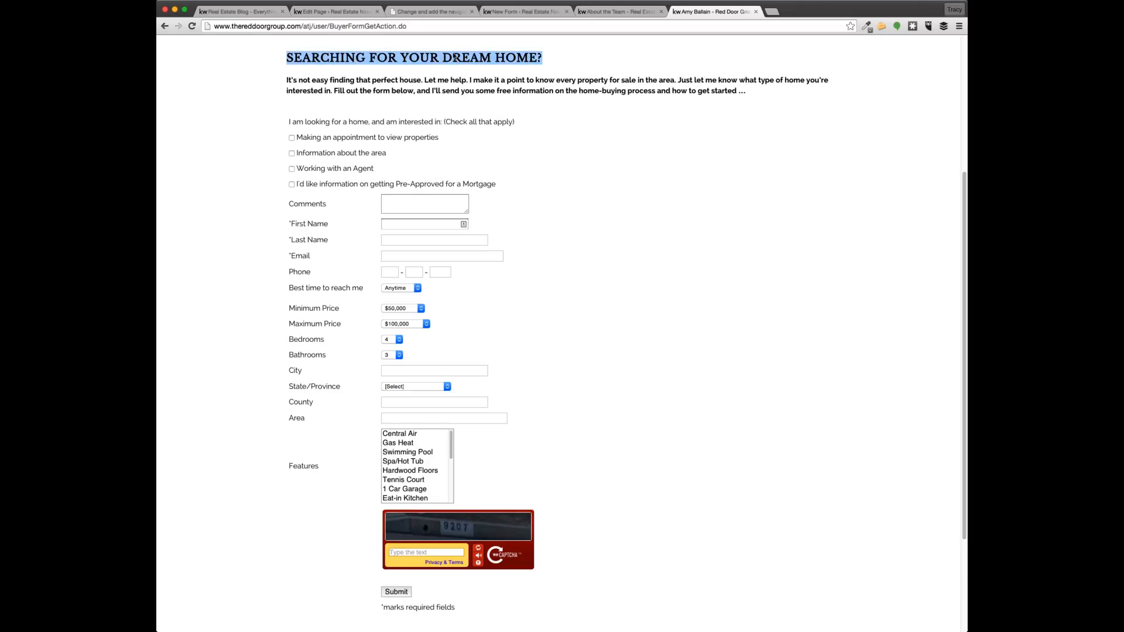
left_click(535, 11)
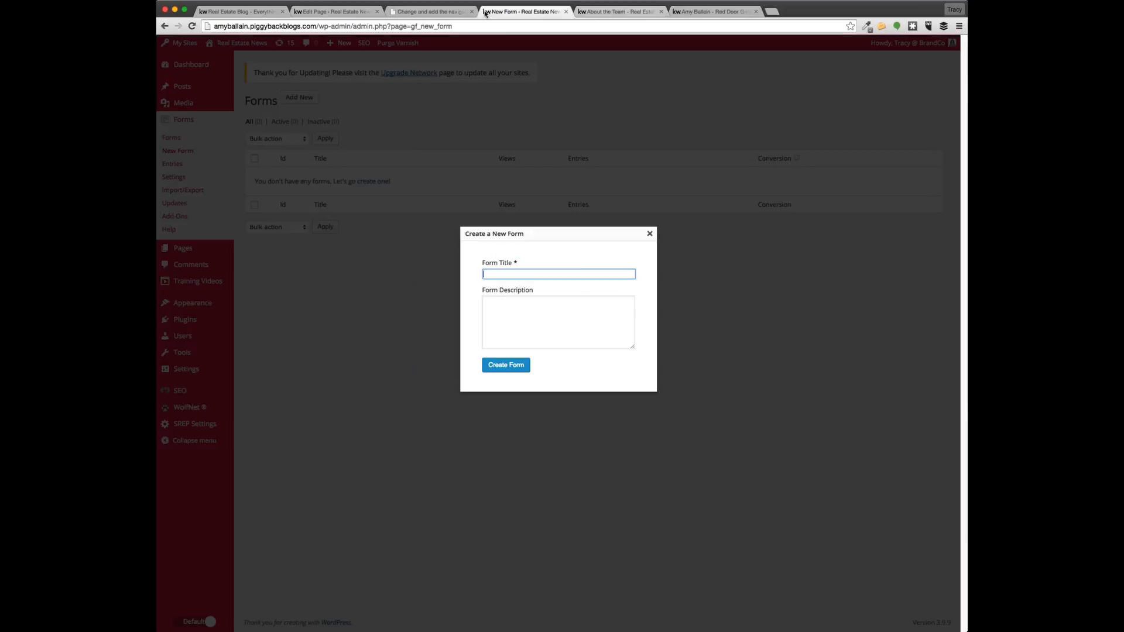
key("ctrl+v")
left_click(538, 322)
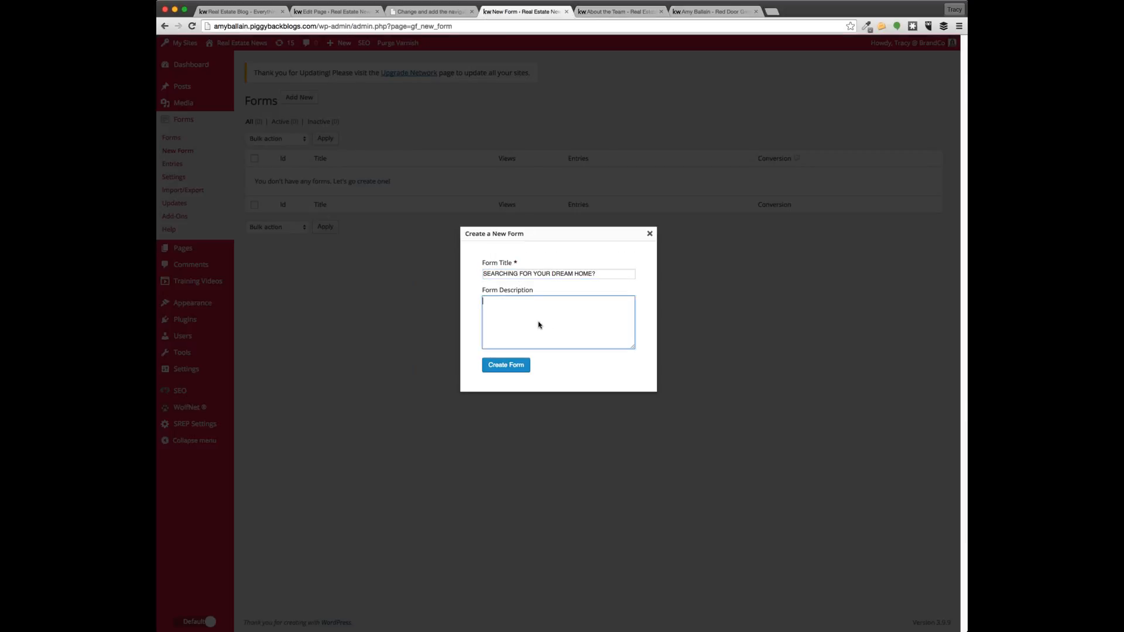
left_click(685, 12)
left_click_drag(755, 92, 282, 78)
key("super+c")
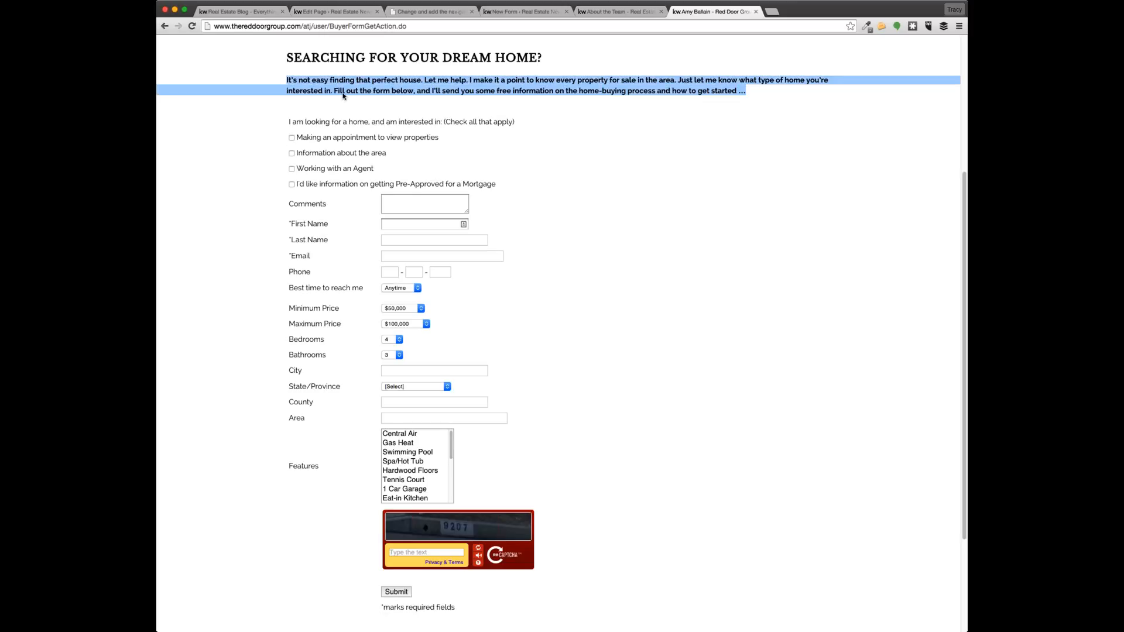
left_click(526, 11)
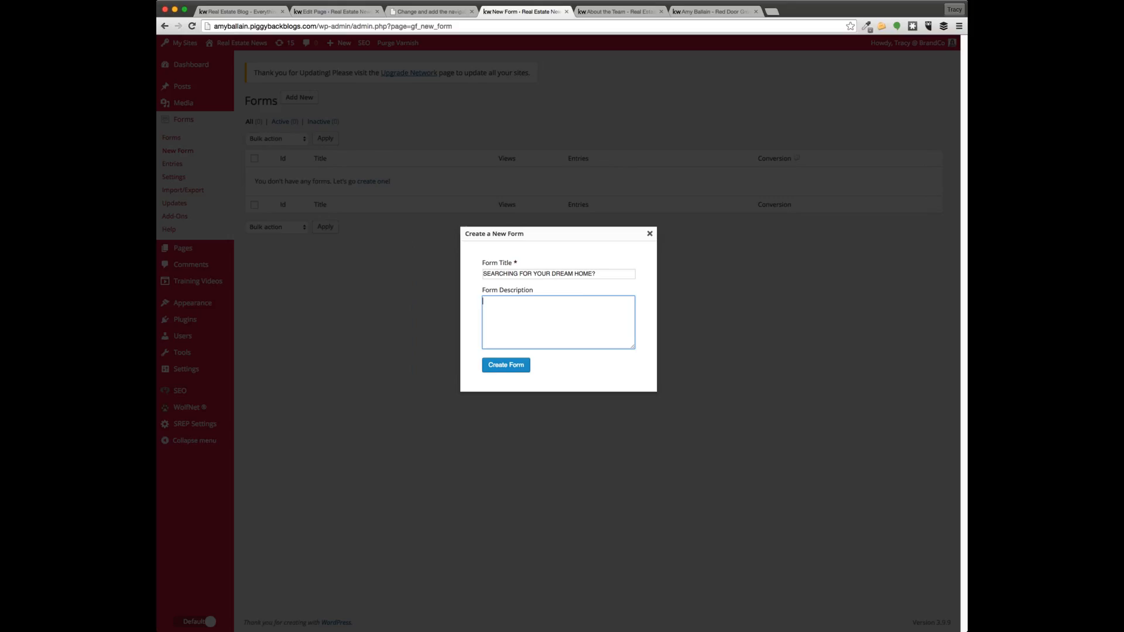
key("super+v")
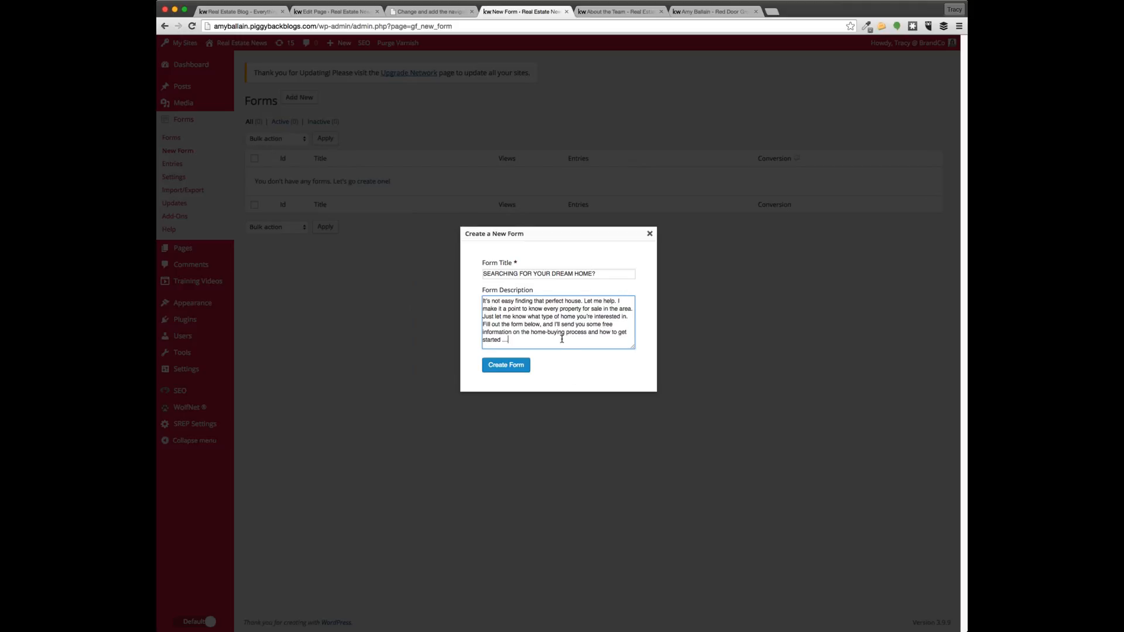
left_click(515, 366)
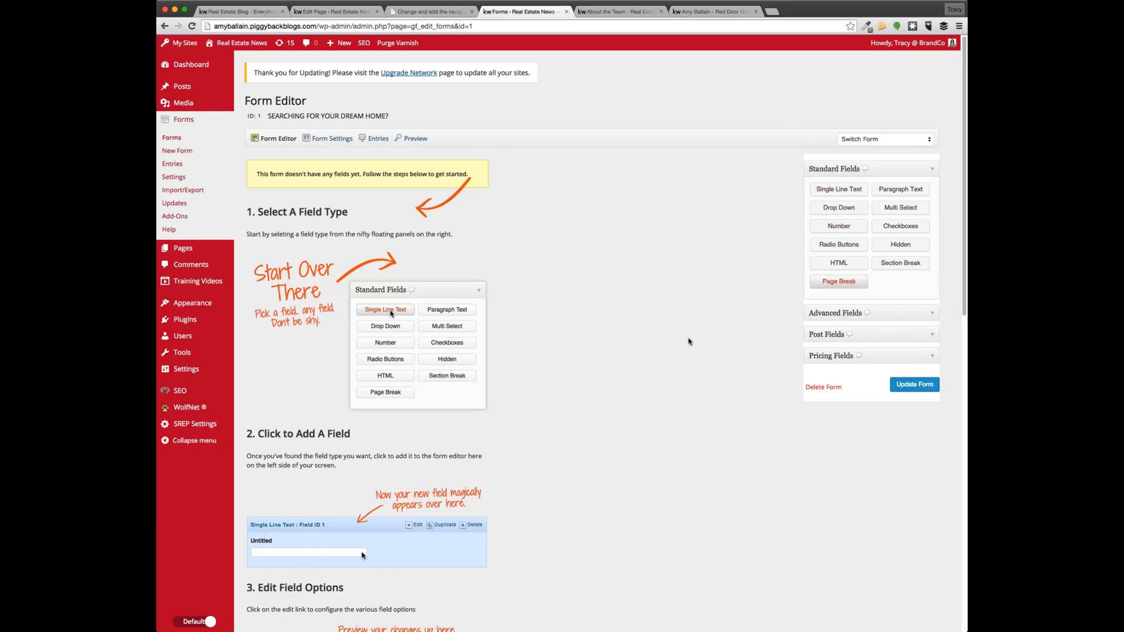
Add Name, Email and Phone fields from Advanced Fields to the dream-home form
left_click(887, 314)
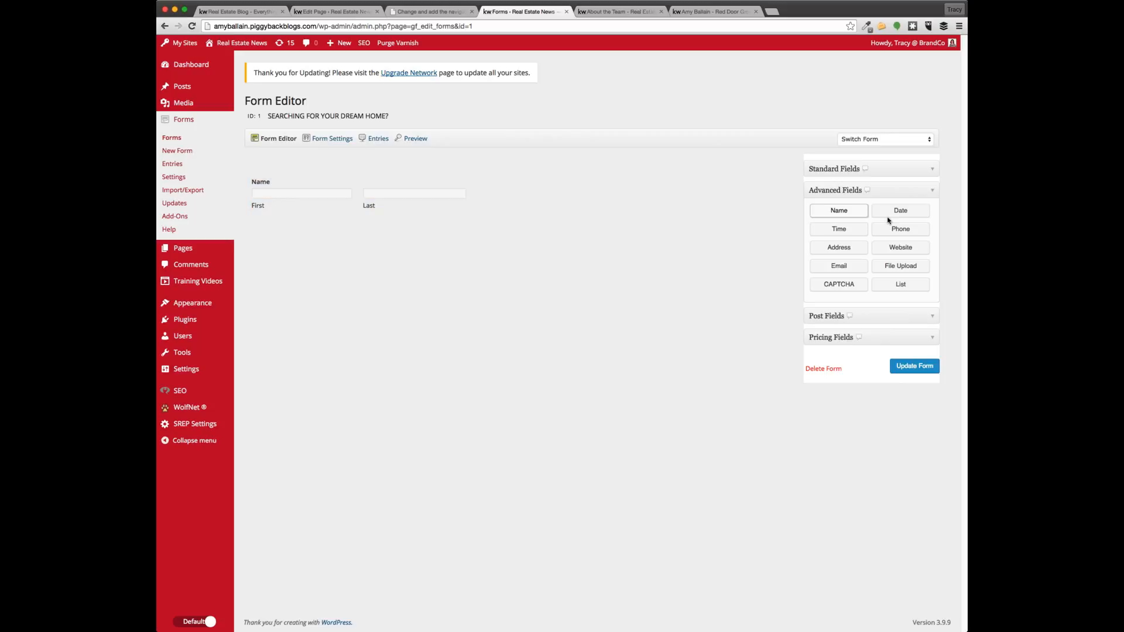
left_click(692, 12)
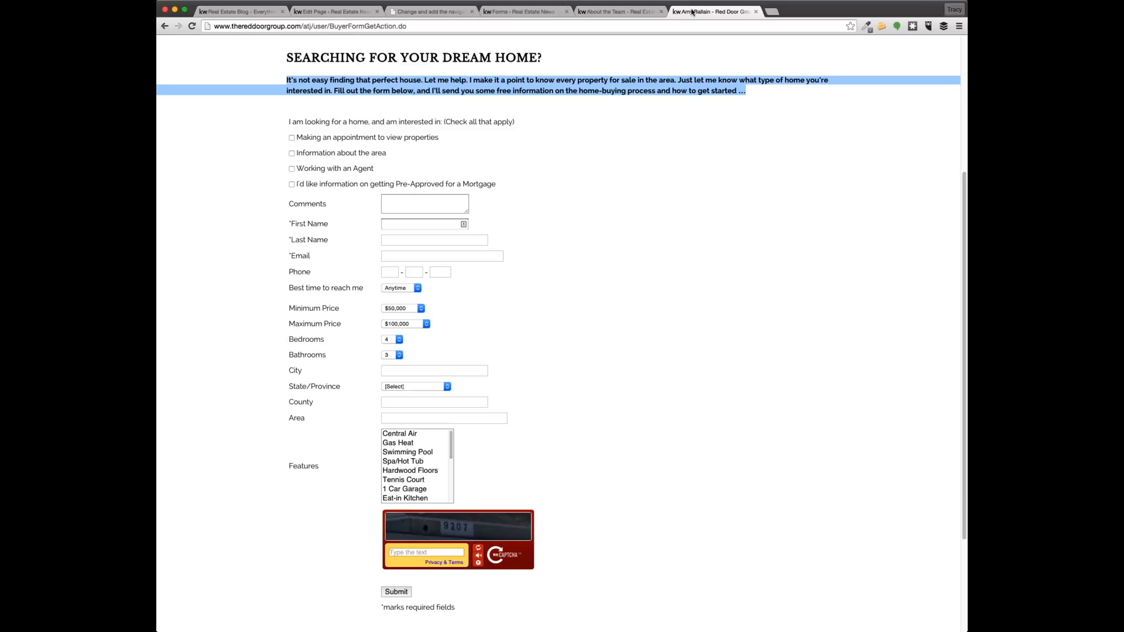
left_click(498, 13)
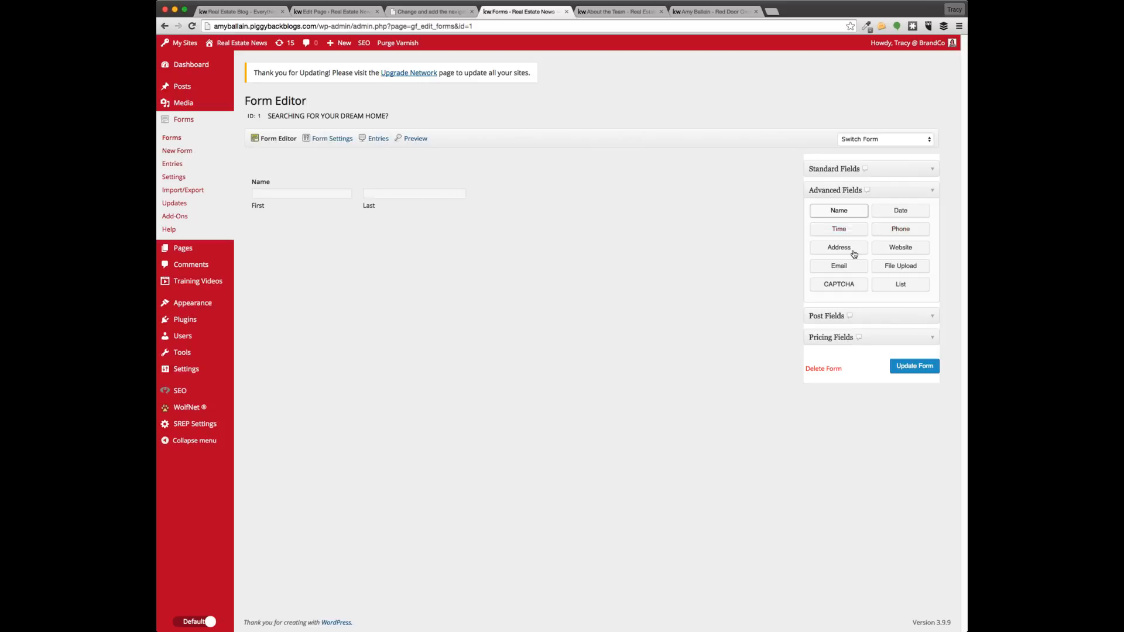
left_click(843, 266)
left_click(906, 232)
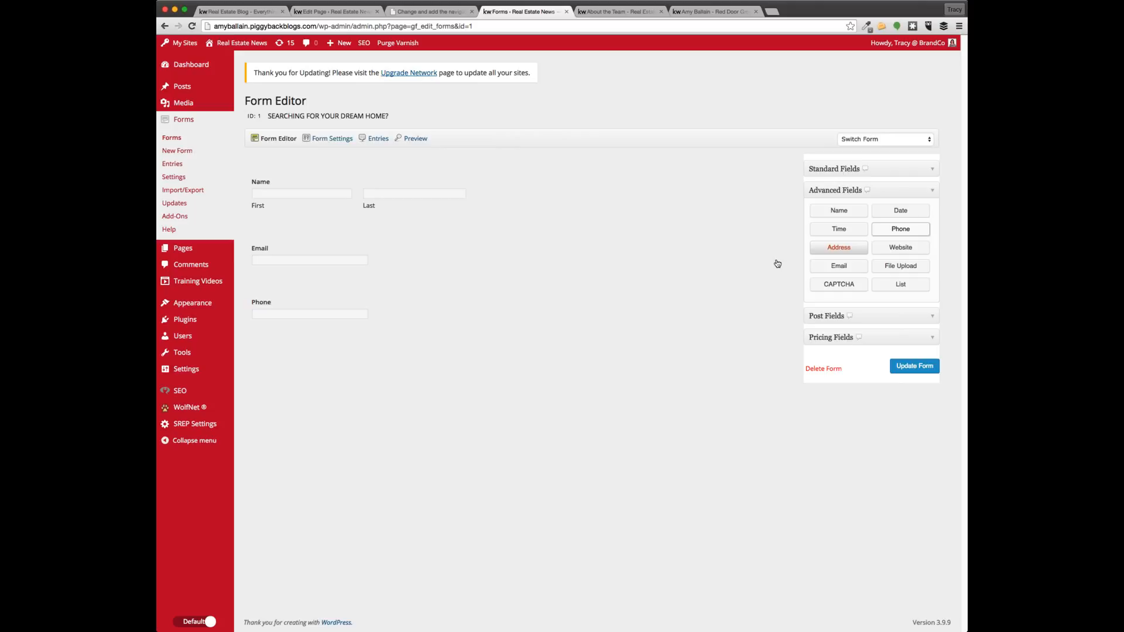
left_click(835, 169)
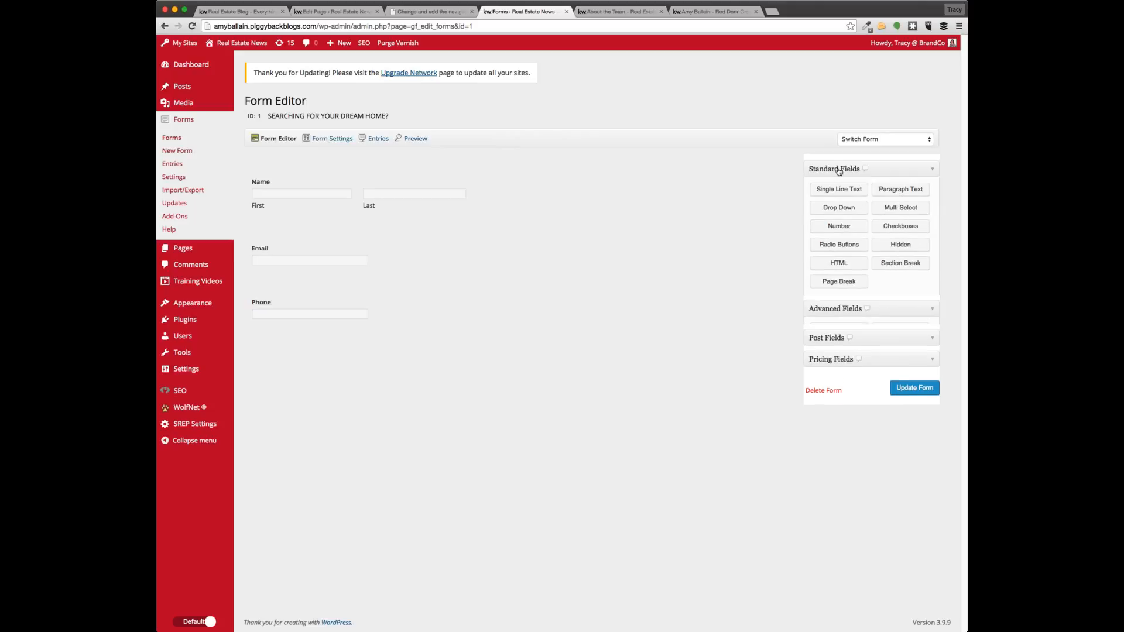
Add a Radio Buttons field with choices First time home buyer, Second home and Rentals
left_click(857, 246)
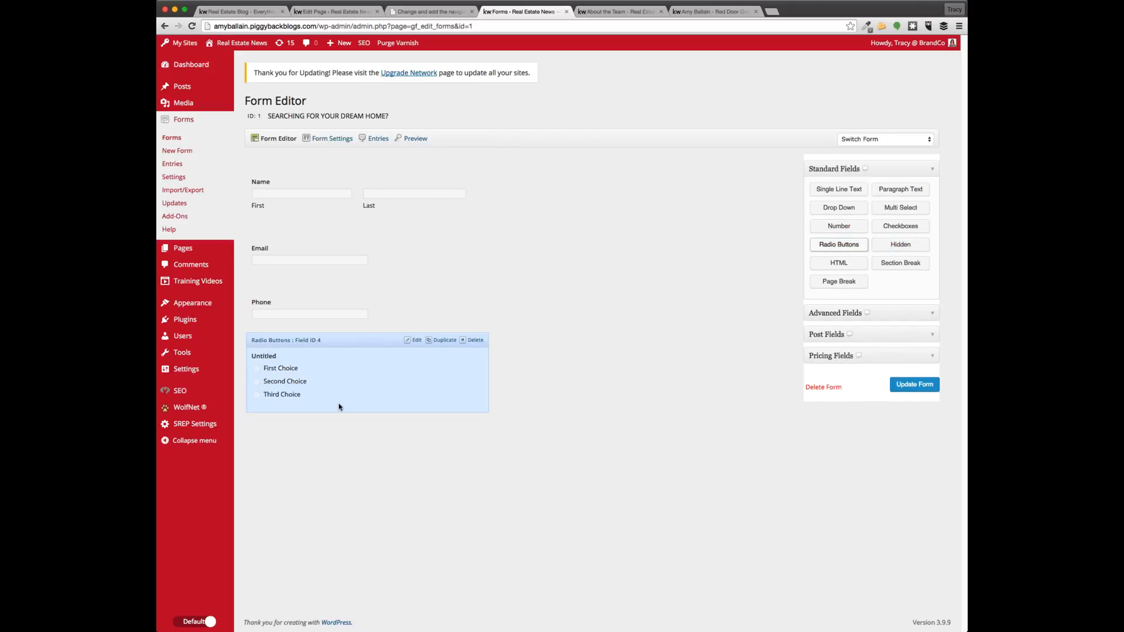
left_click(392, 371)
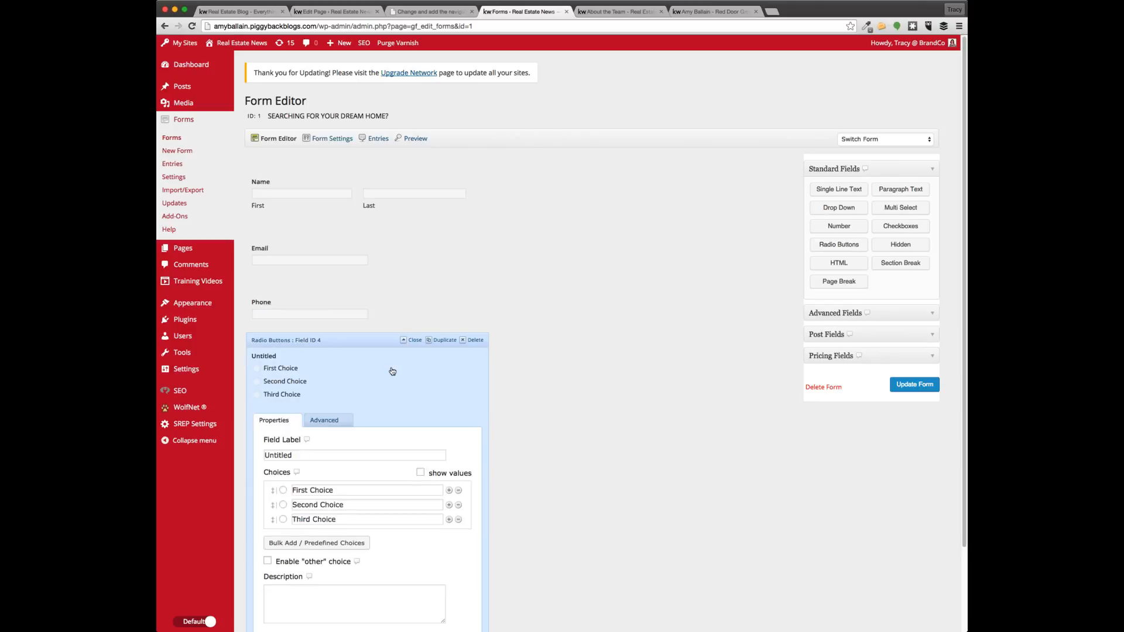
scroll(393, 371, "down", 3)
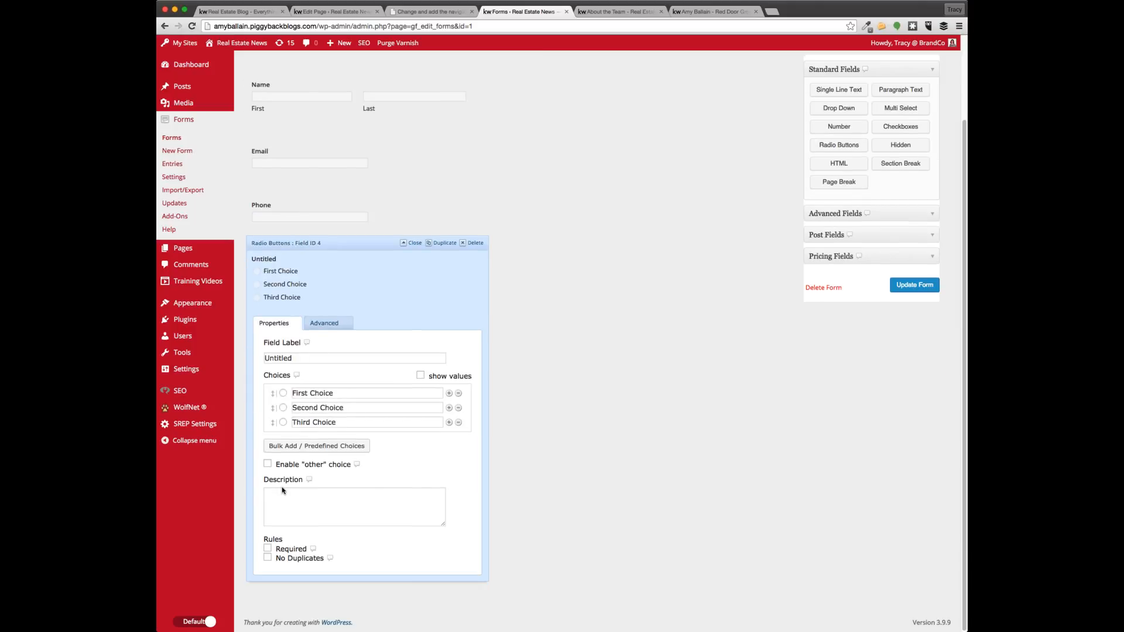
left_click(297, 394)
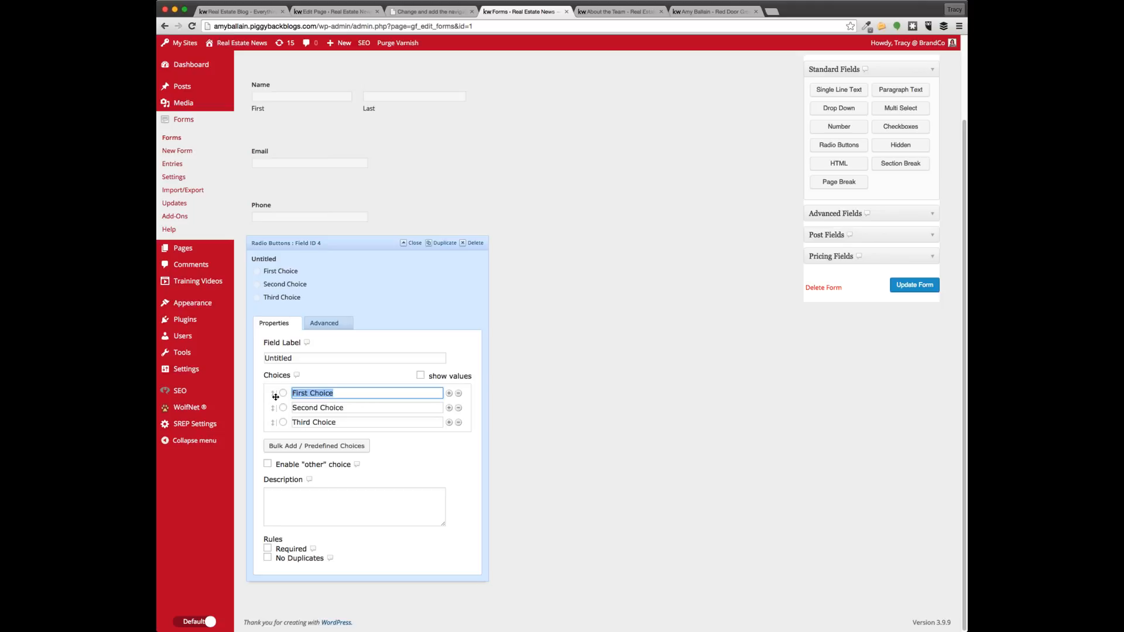
type("First time home buyer")
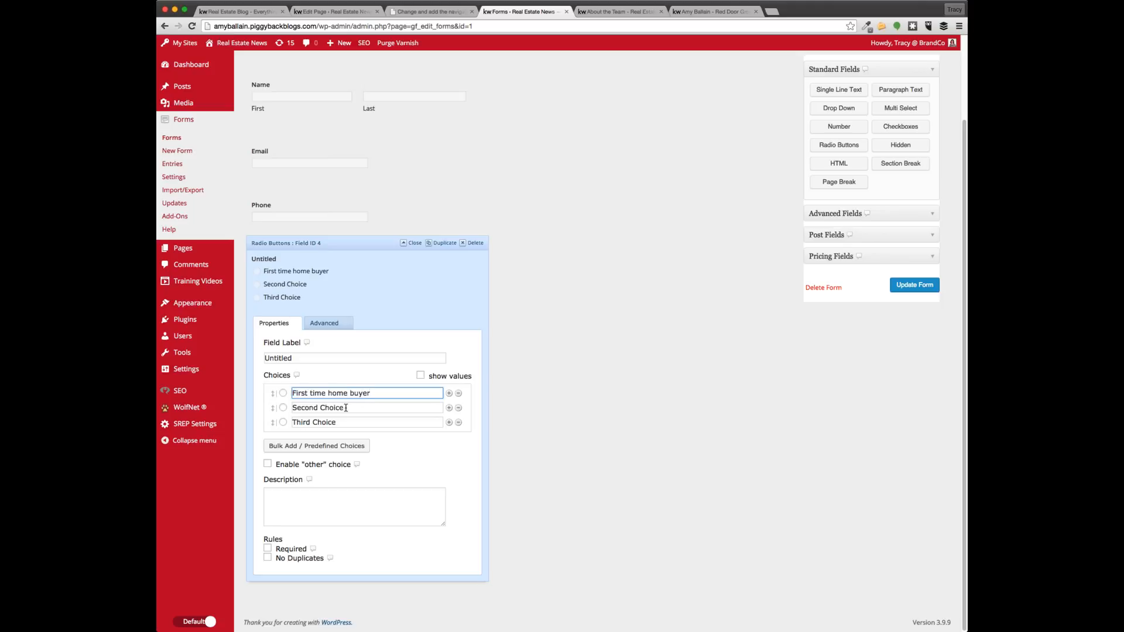
left_click(345, 409)
type("Sechon")
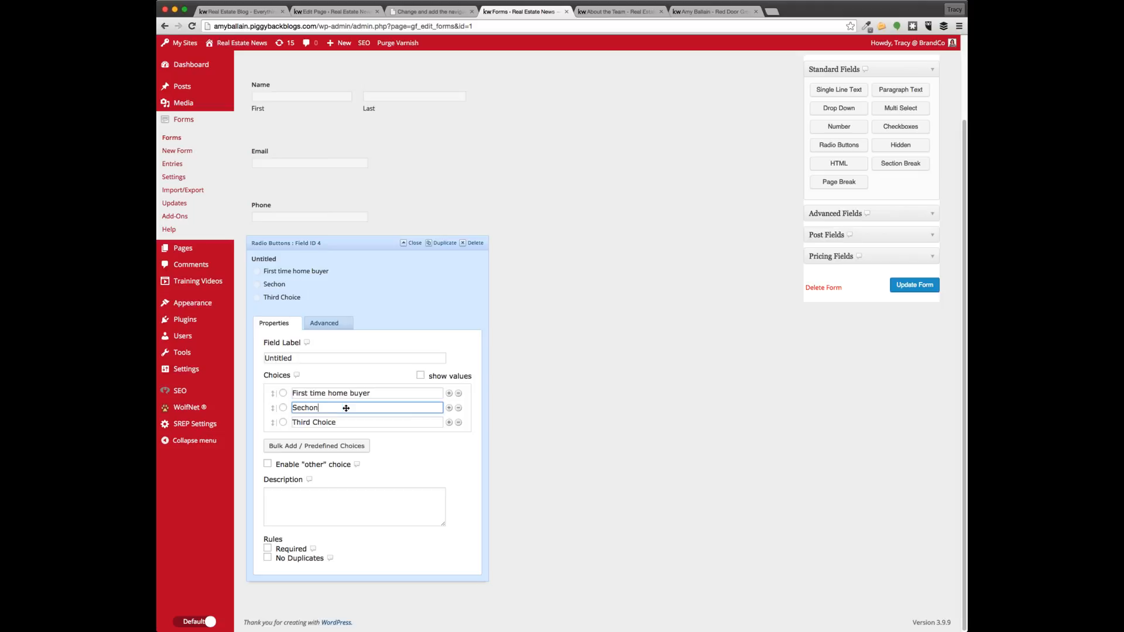
key("BackSpace")
key("BackSpace")
key("BackSpace")
type("ond home")
key("Tab")
type("Rentals")
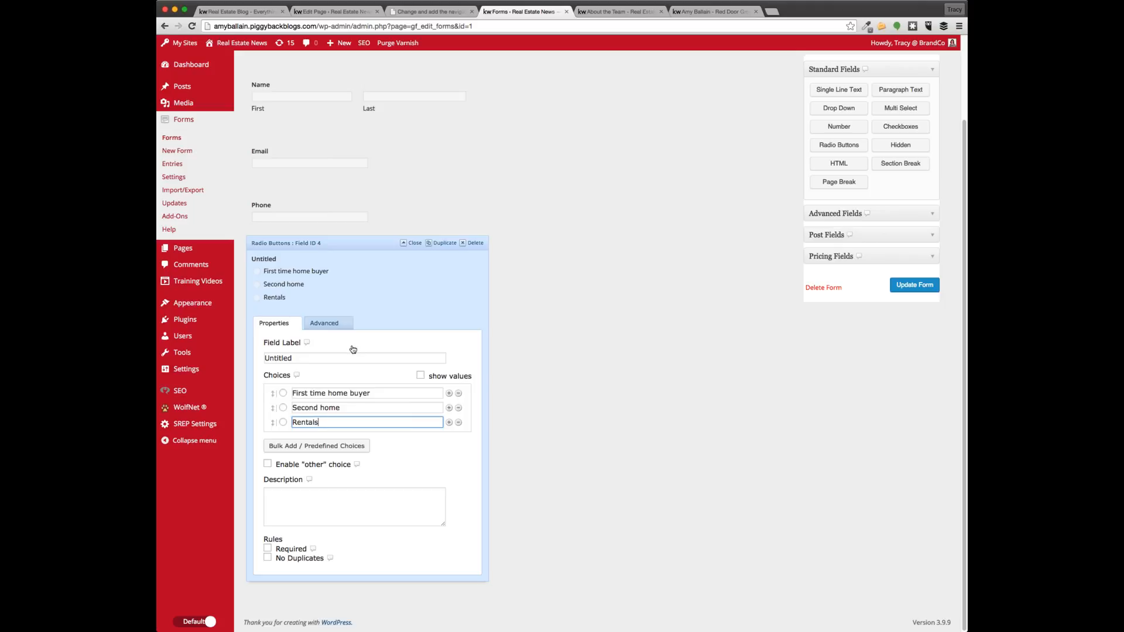
Label the radio question 'What kind of home buyer are you?' and close its settings
left_click_drag(354, 357, 263, 358)
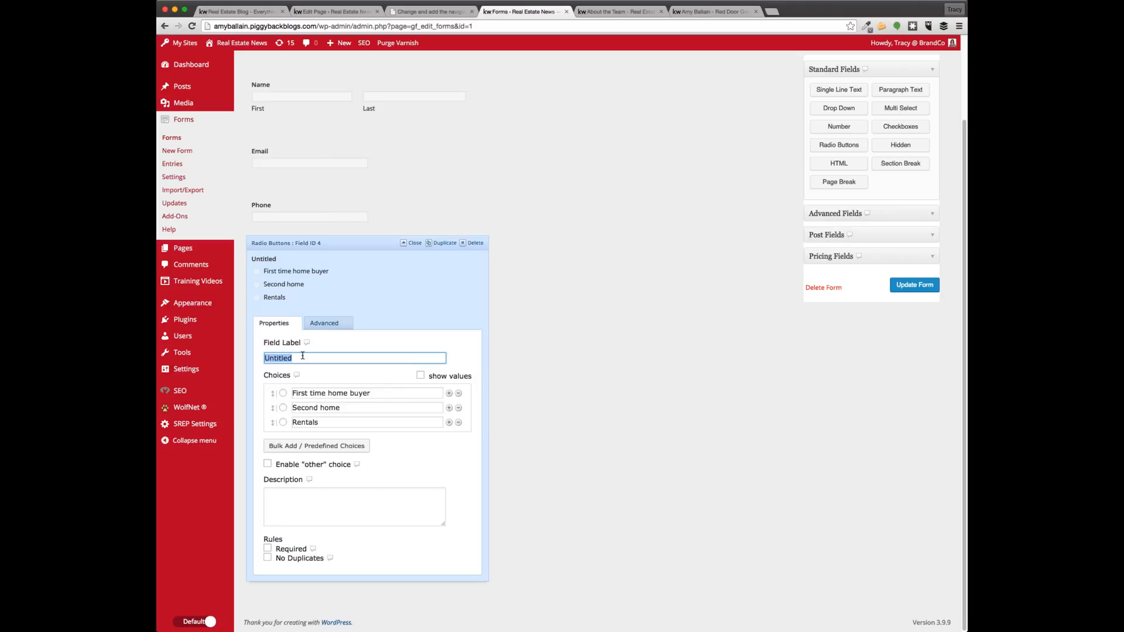
type("What kind of home buyi")
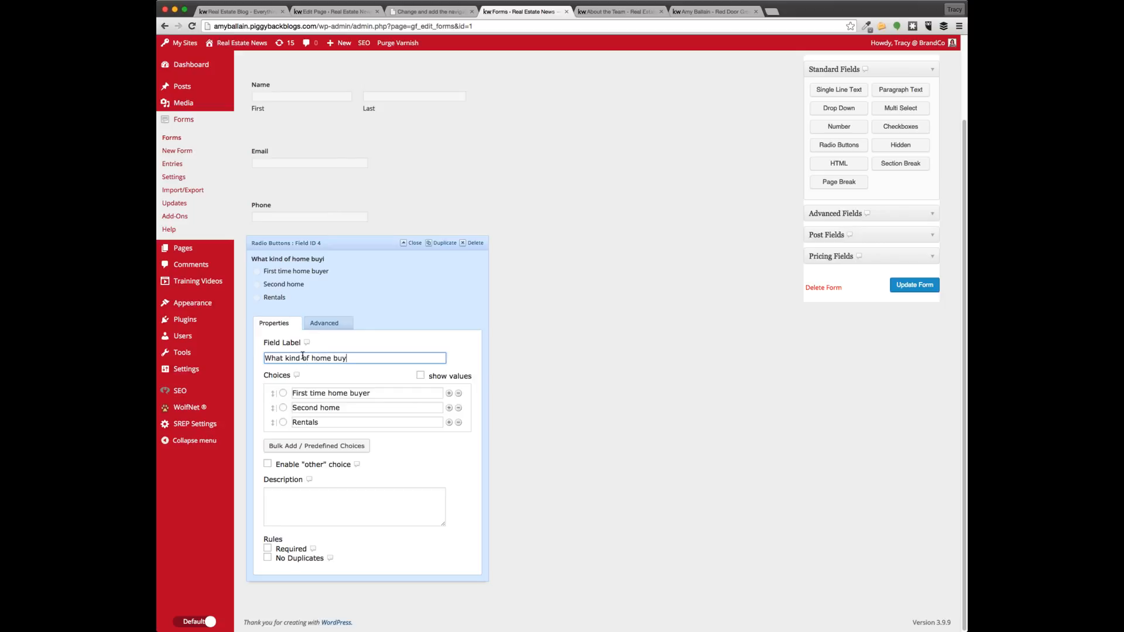
type("er are you?")
left_click(401, 277)
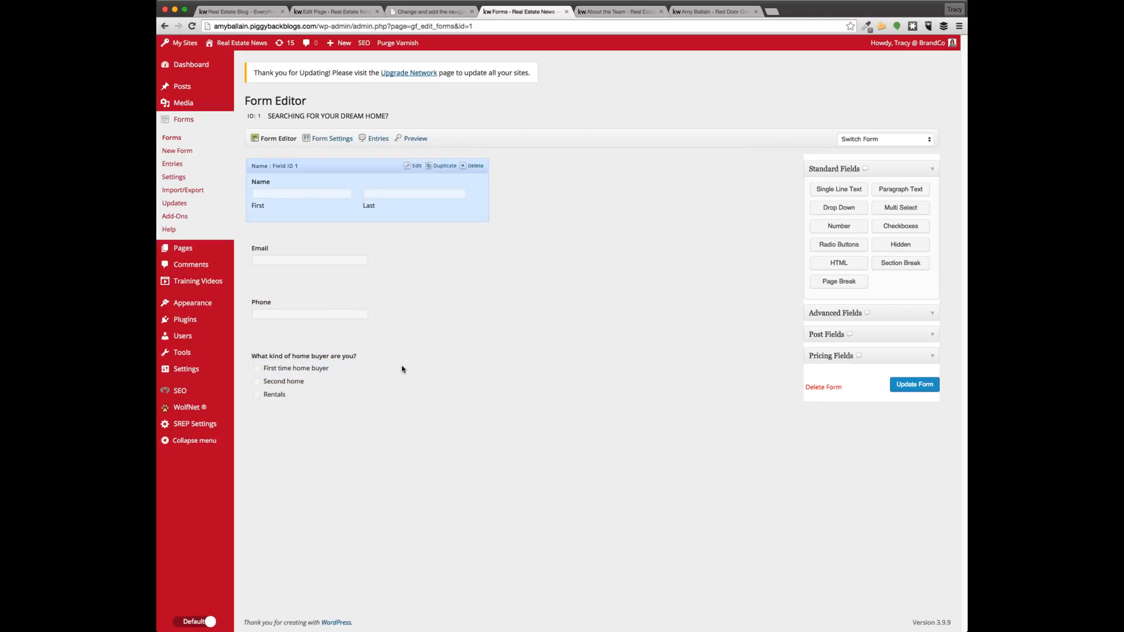
Update the dream-home form, then open About the Team from Pages > All Pages
left_click(911, 388)
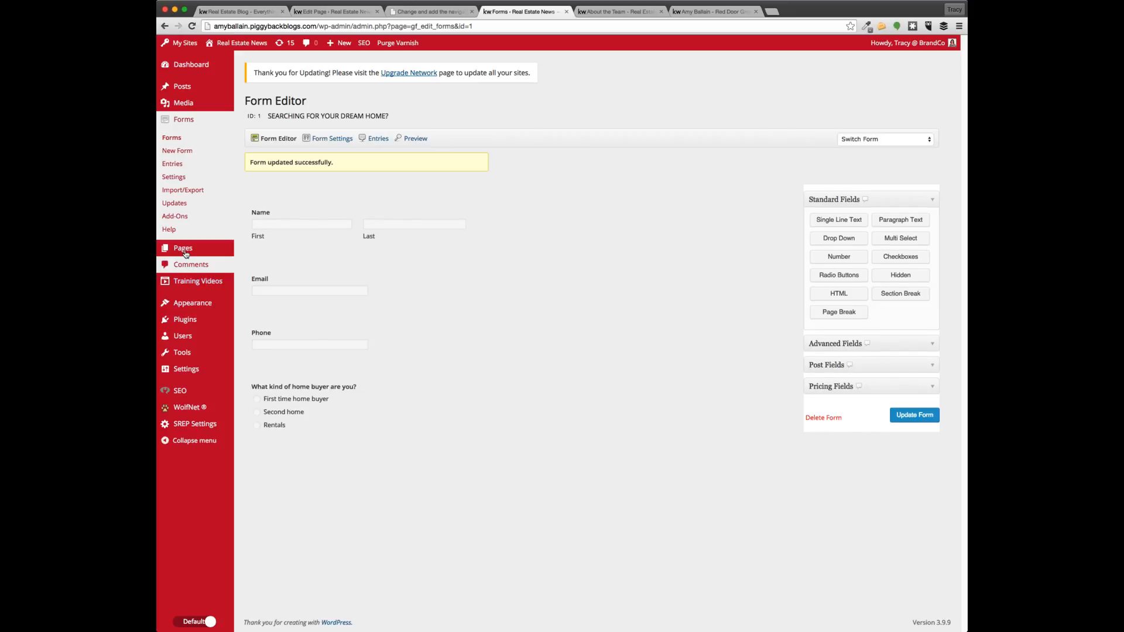
mouse_move(193, 248)
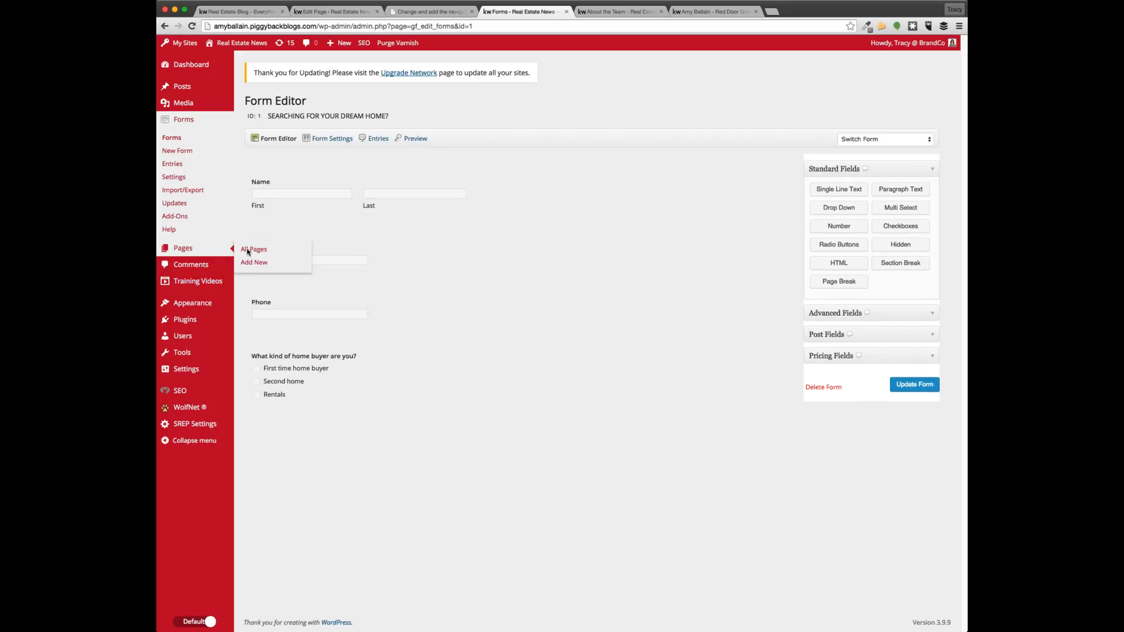
left_click(247, 250)
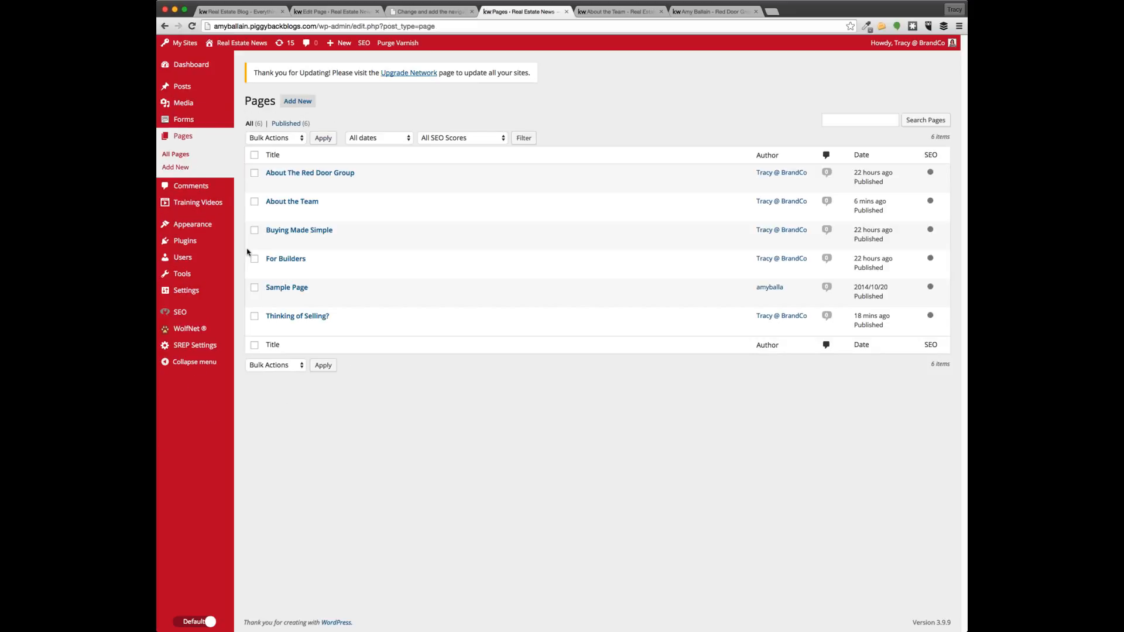
left_click(312, 201)
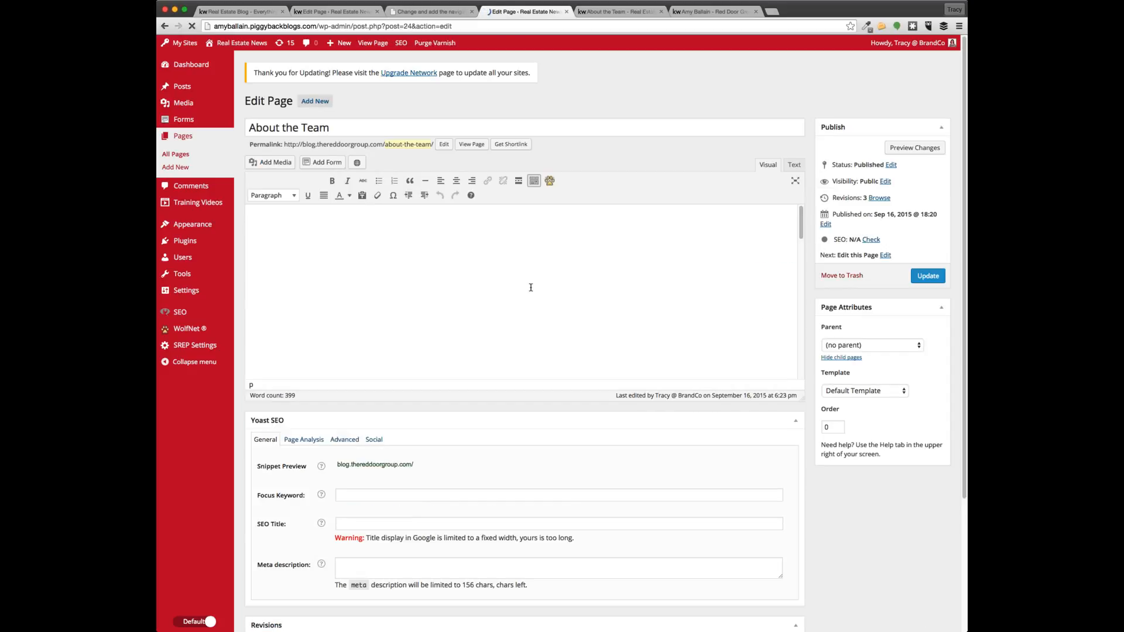
scroll(535, 314, "down", 5)
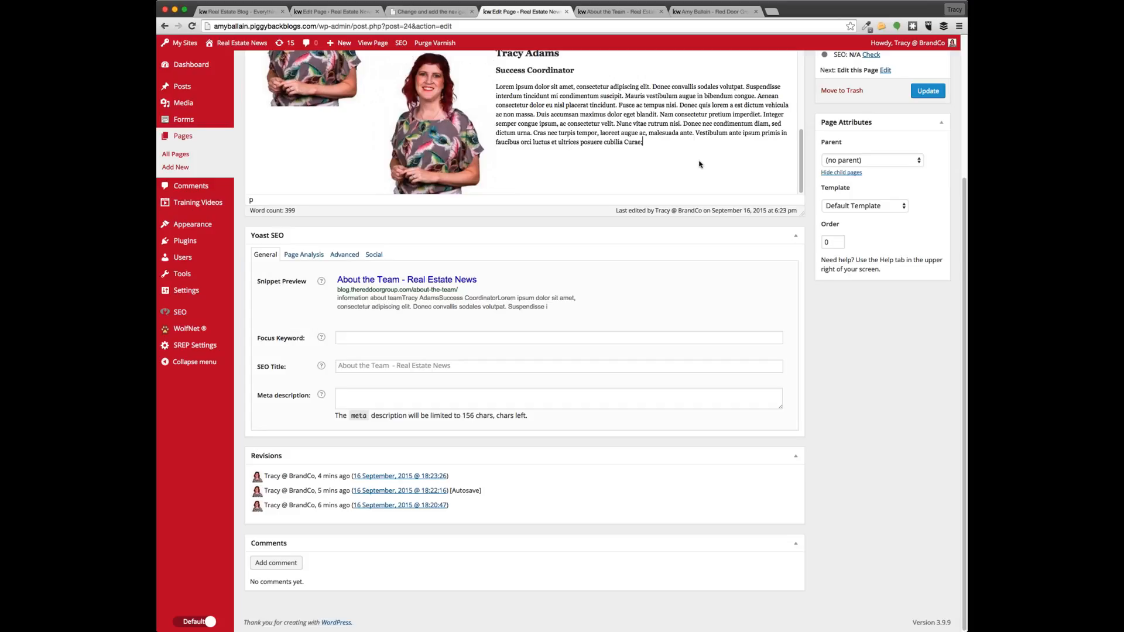
scroll(699, 165, "down", 2)
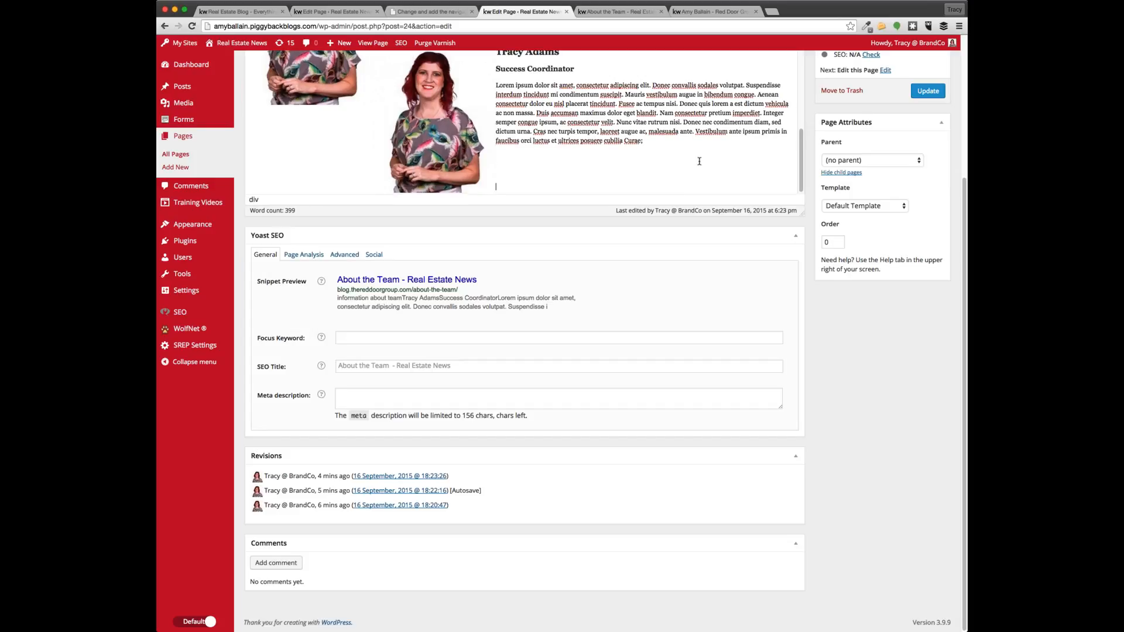
scroll(846, 392, "up", 5)
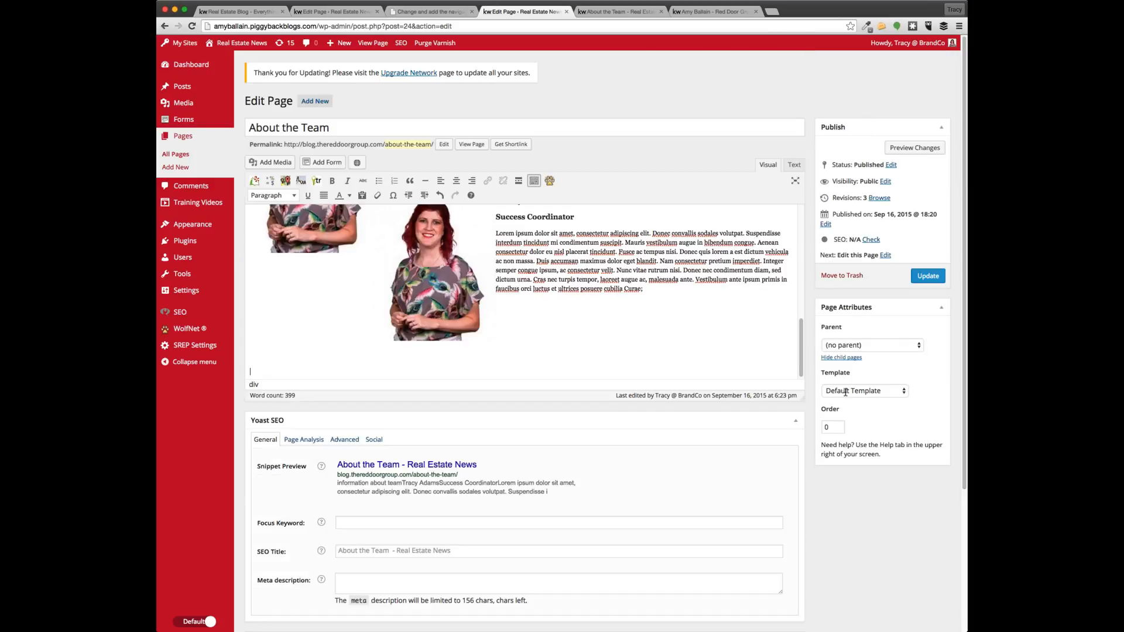
Insert the 'SEARCHING FOR YOUR DREAM HOME?' form via Add Form, adding its gravityform shortcode
left_click(324, 164)
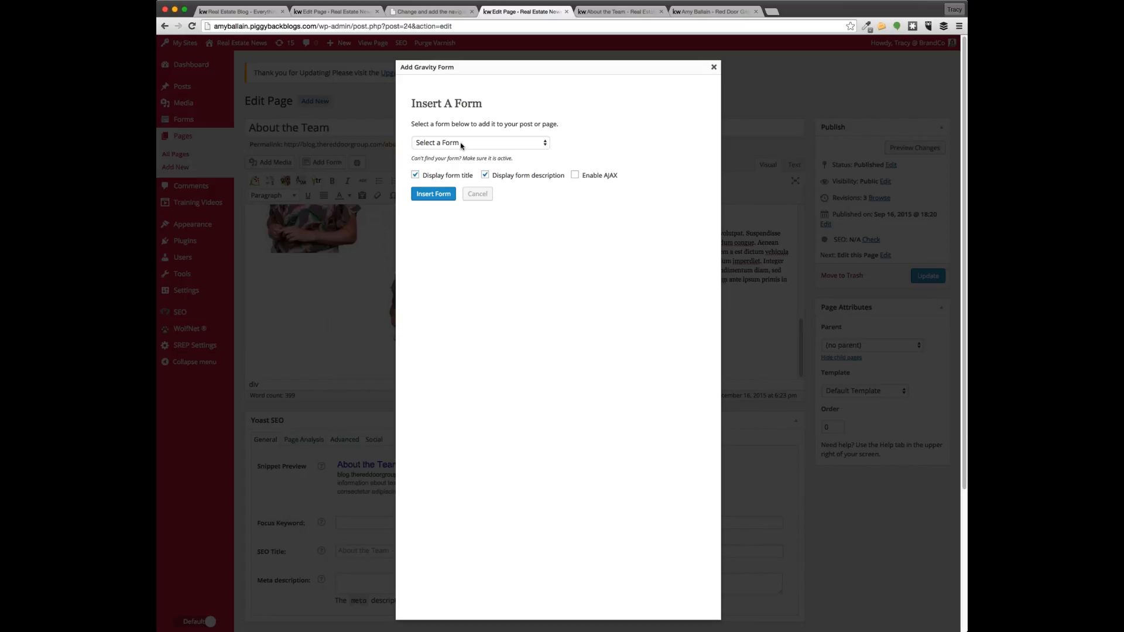
left_click(462, 146)
left_click(465, 152)
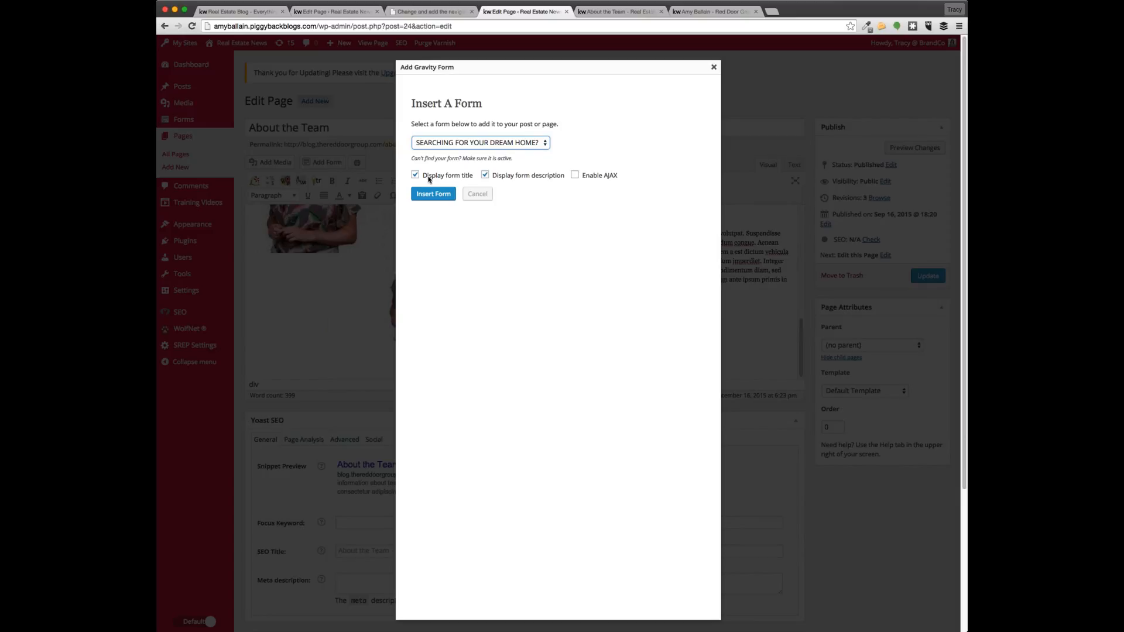
left_click(426, 196)
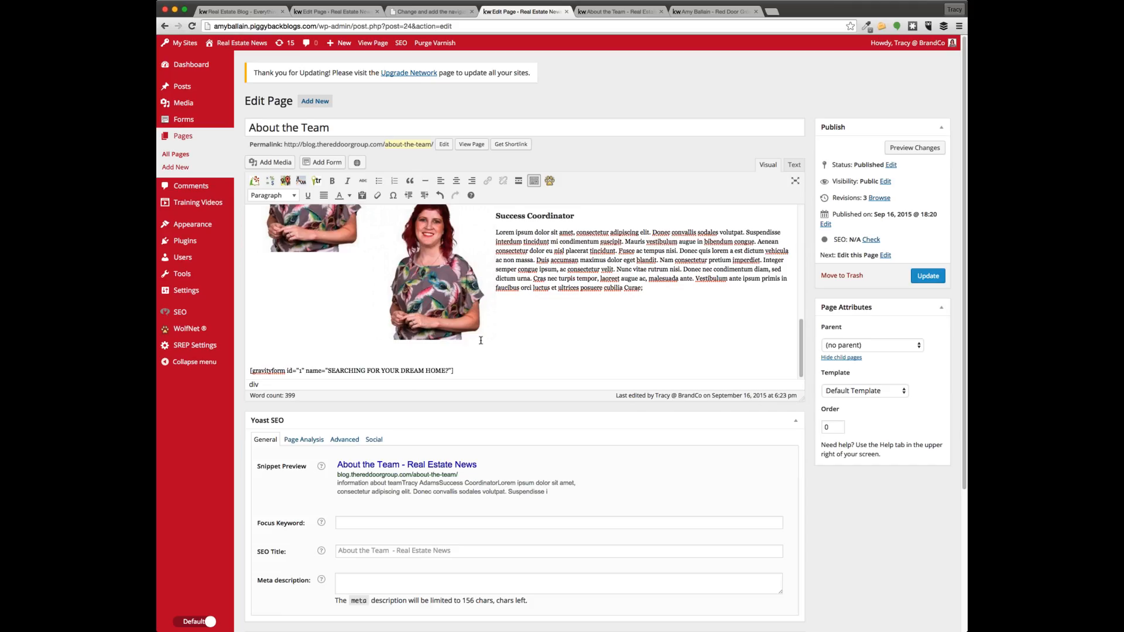
scroll(467, 341, "down", 1)
left_click_drag(454, 325, 250, 325)
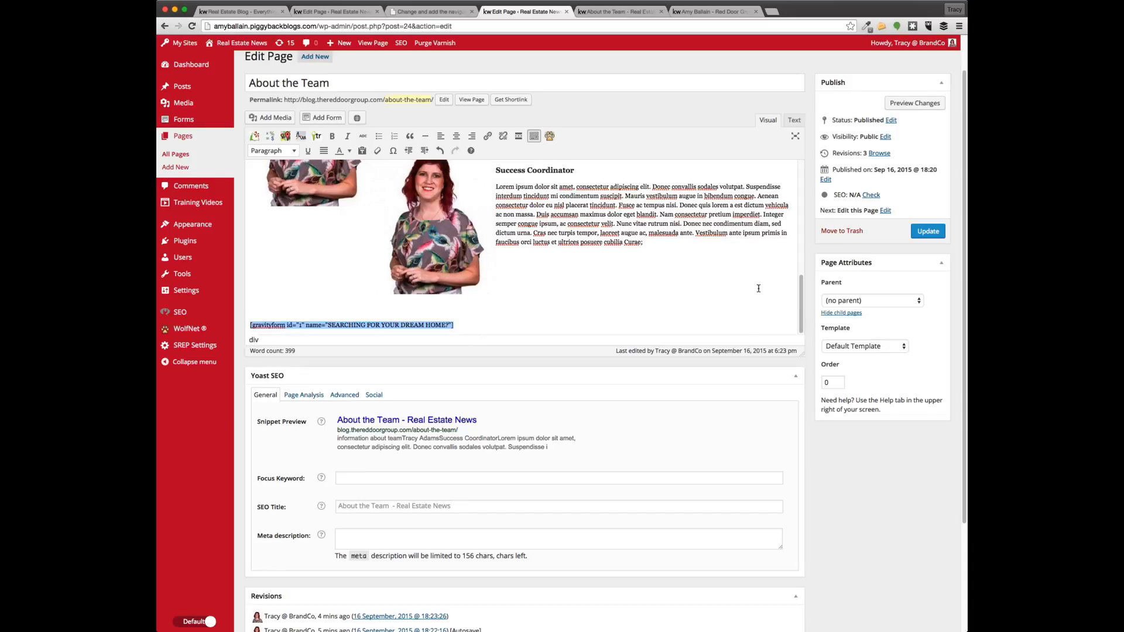
Update the About the Team page and view it live, down to the 'Searching for your dream home?' form
left_click(926, 233)
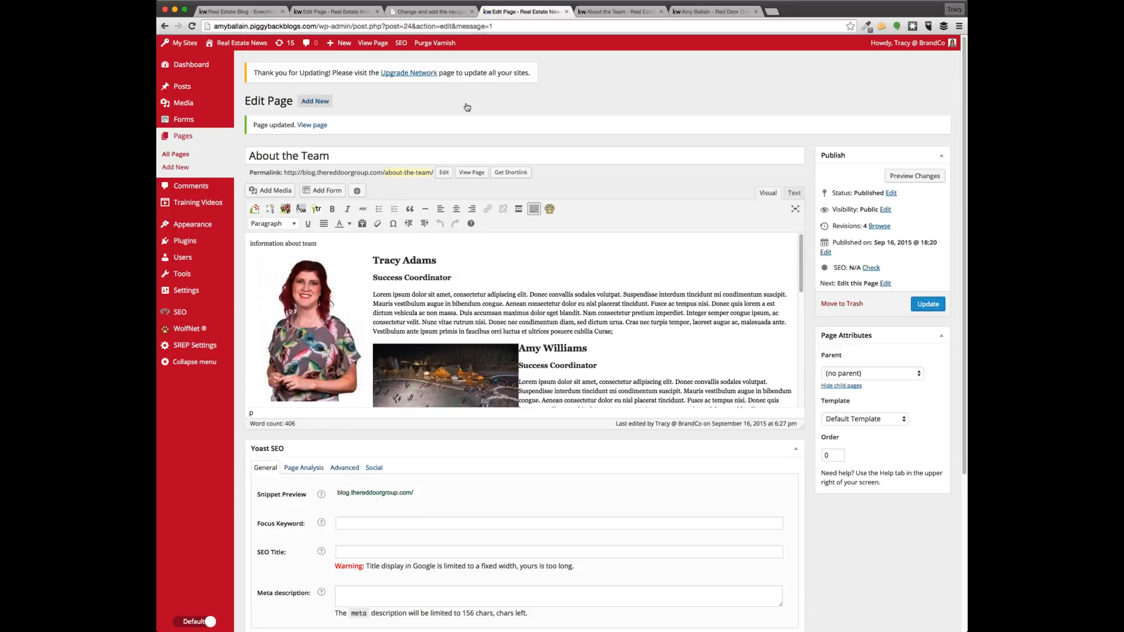
left_click(468, 174)
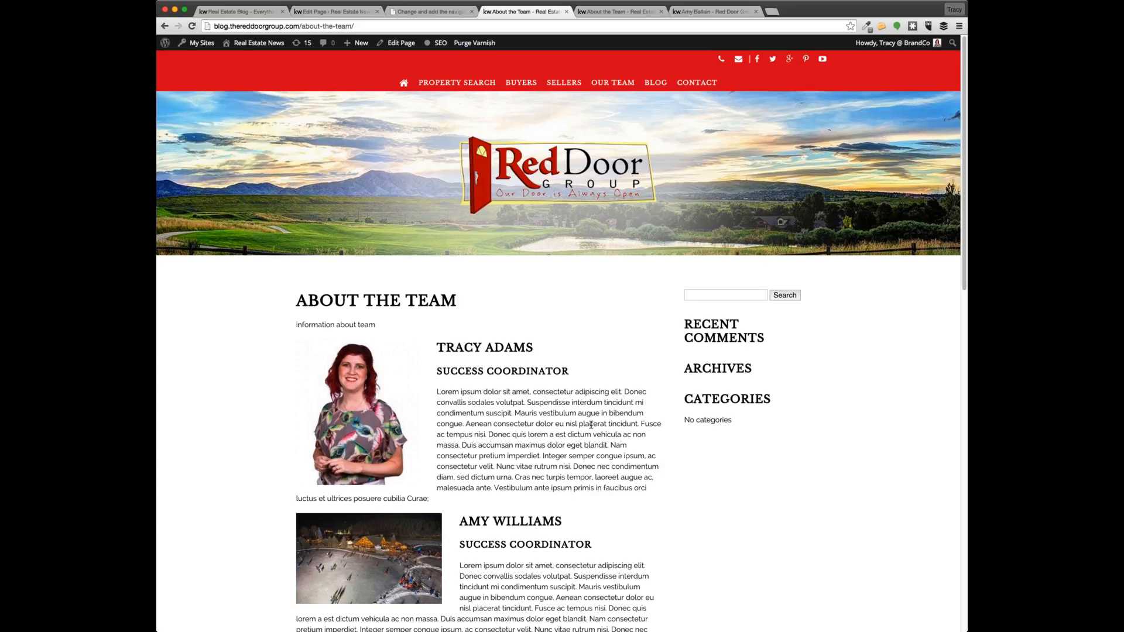
scroll(592, 425, "down", 15)
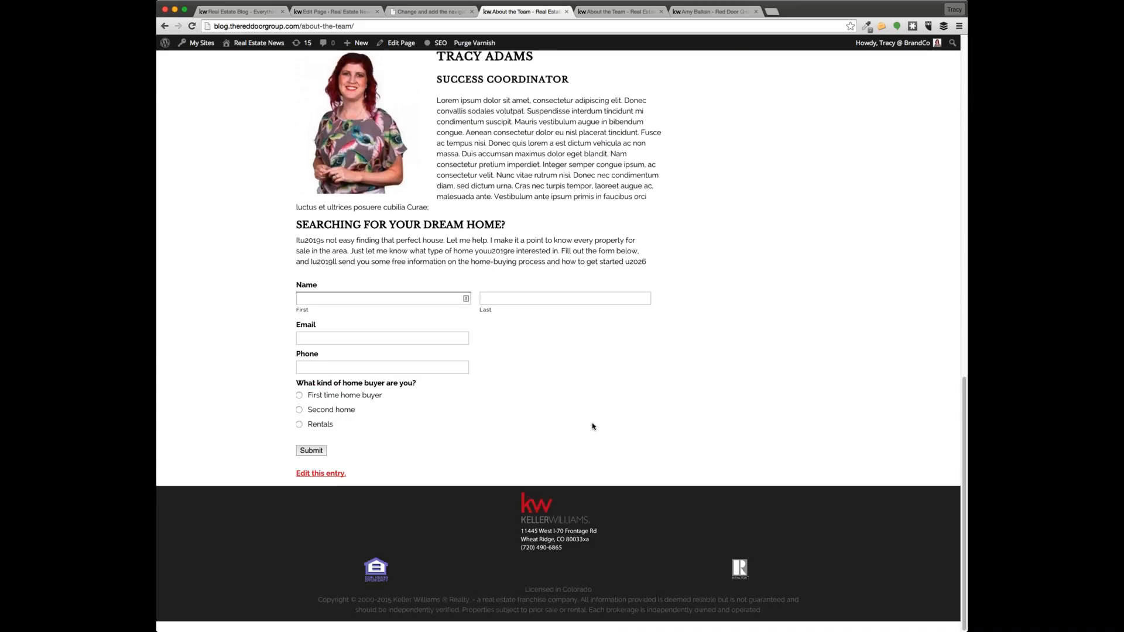
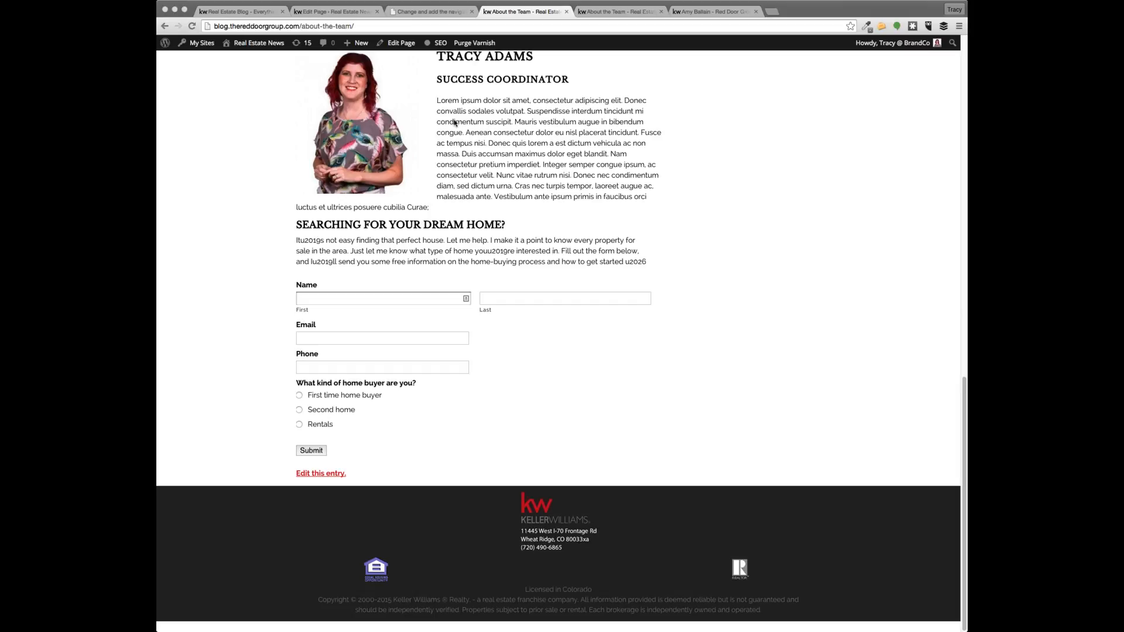
Load youtube.com/hellobrandco, the BrandCo YouTube channel, in the last browser tab
left_click(688, 12)
left_click(686, 25)
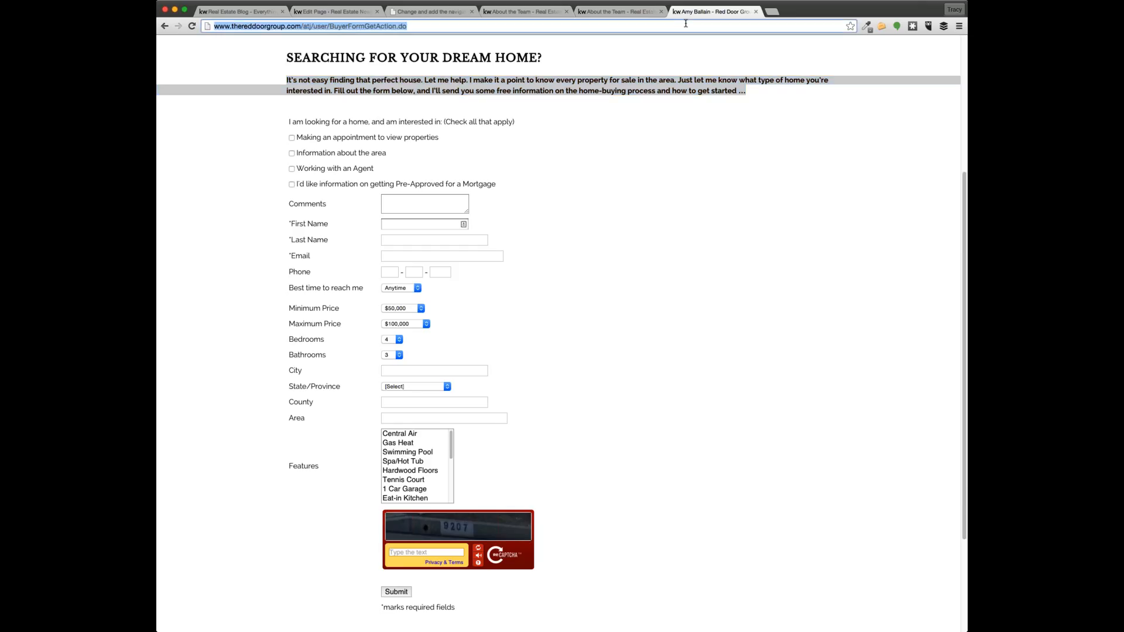
type("youtube.com/hellobrandco")
key("Return")
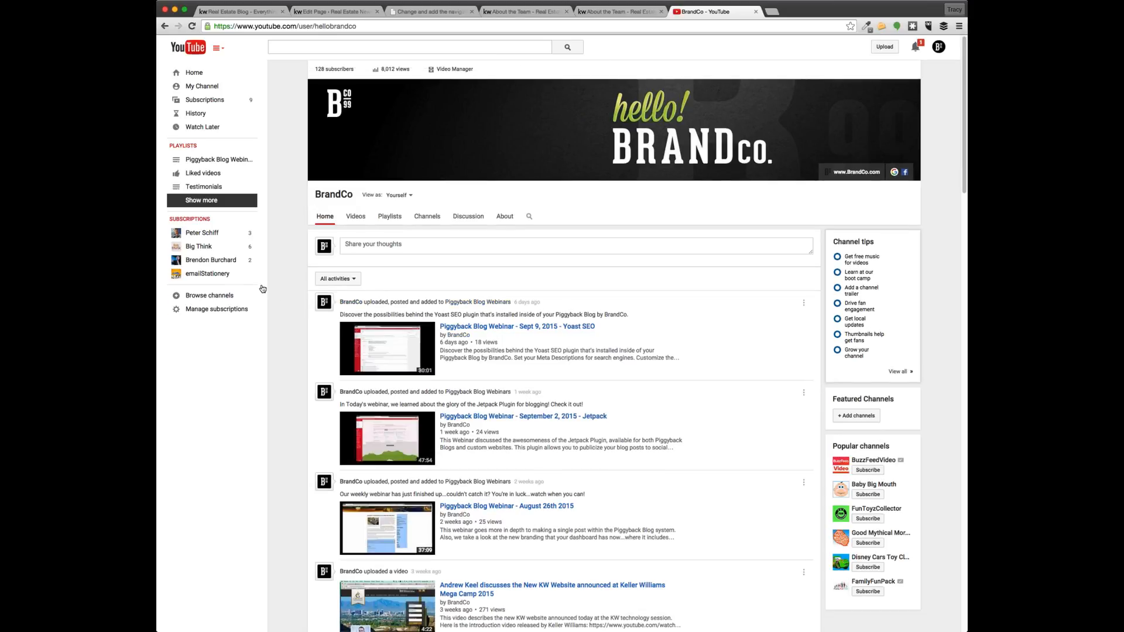
Open 'Adding video to your Piggyback Blog' from the Piggyback Blog tutorials playlist and pause it
left_click(217, 201)
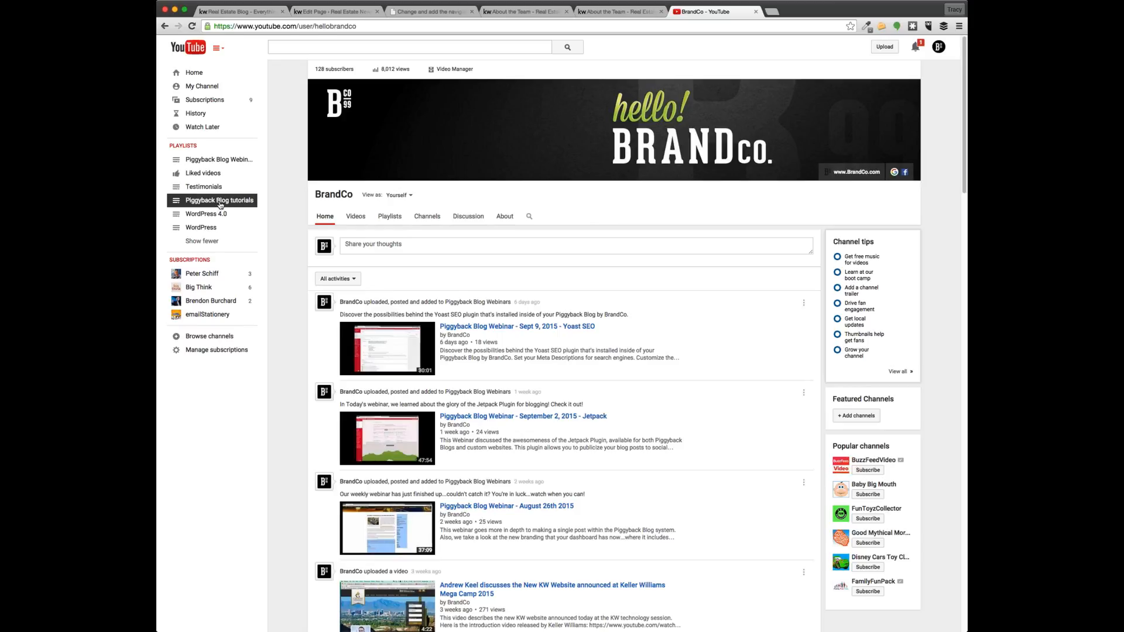
left_click(220, 202)
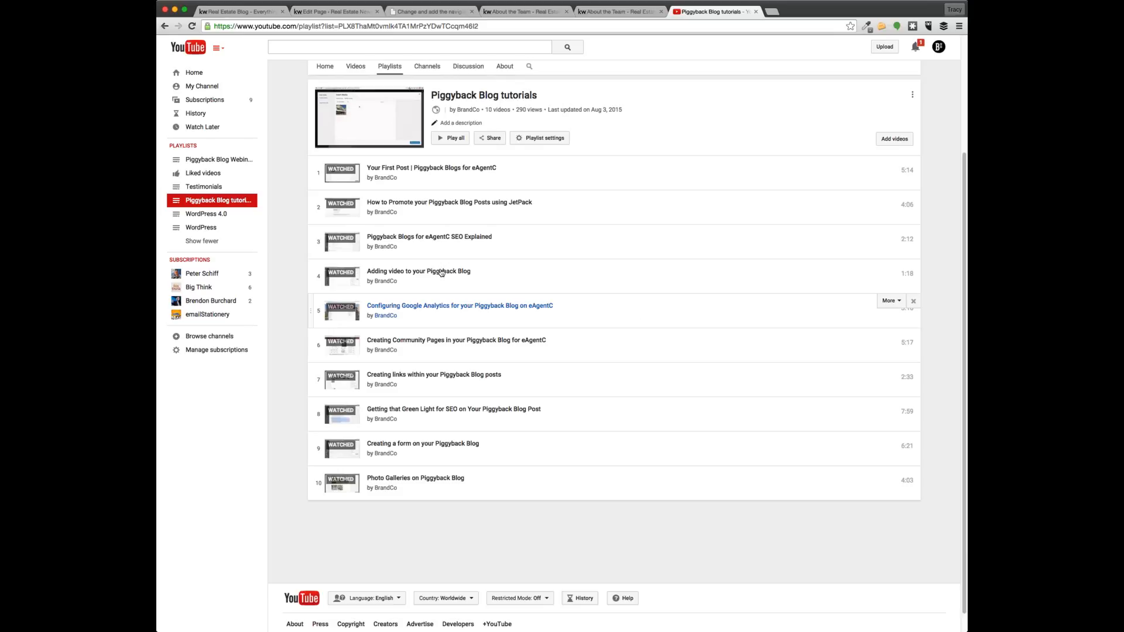
left_click(440, 272)
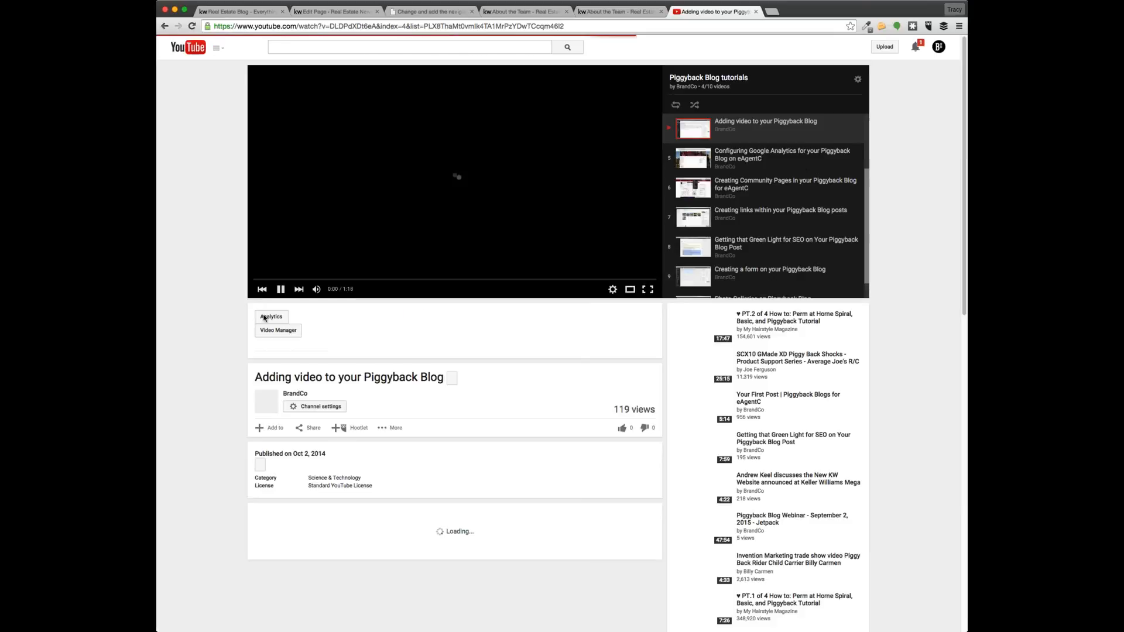
left_click(284, 292)
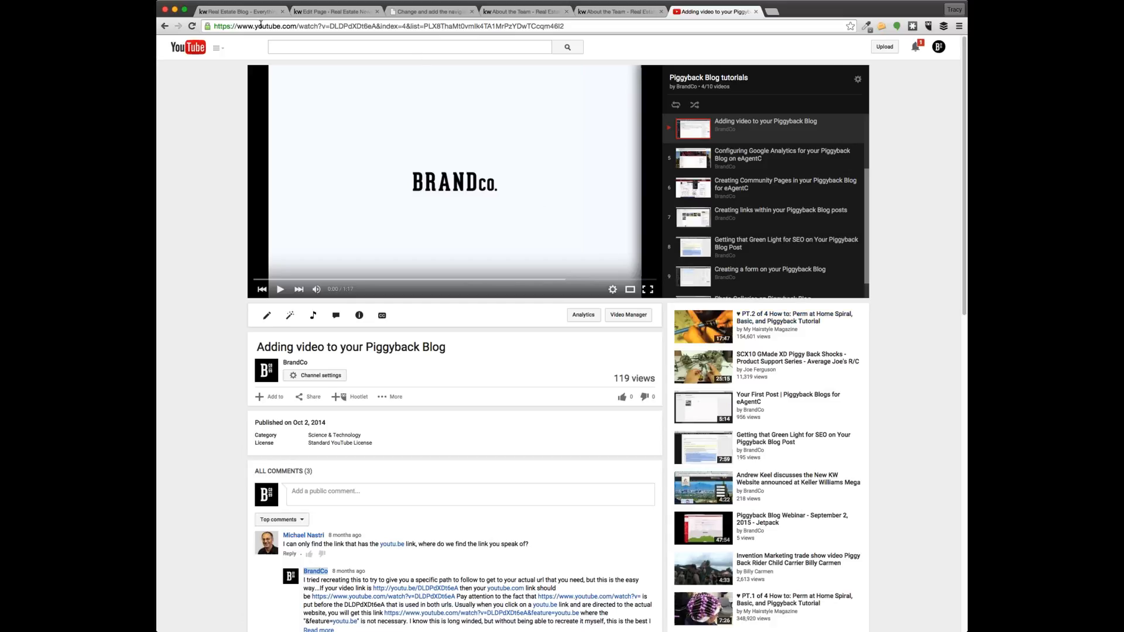
Copy the full address of the playlist video watch page
left_click(284, 25)
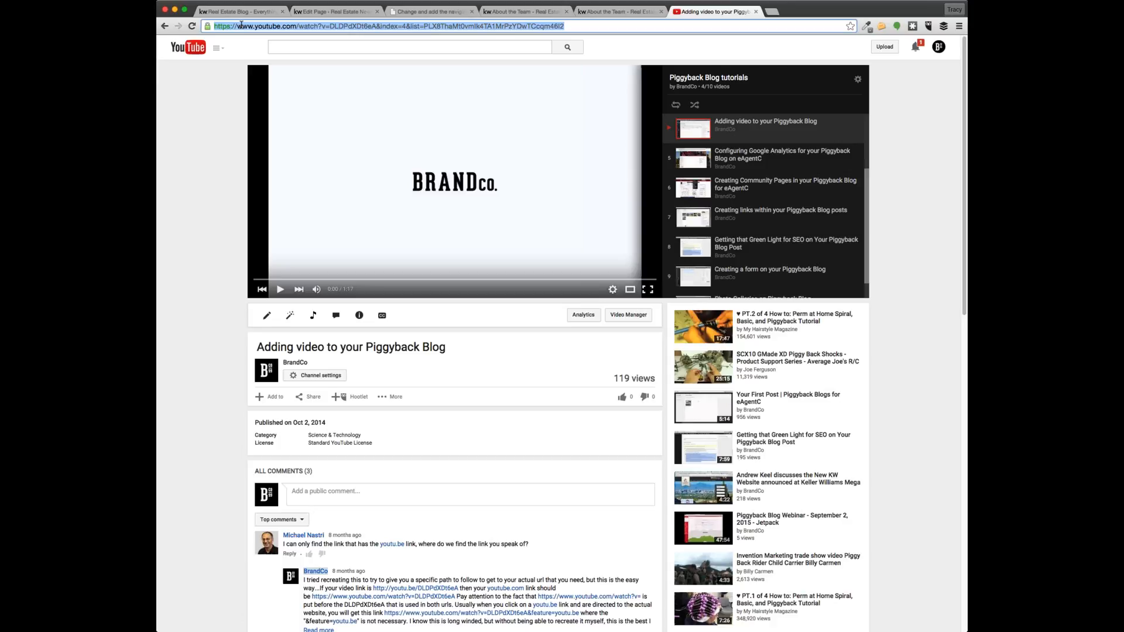
left_click(280, 26)
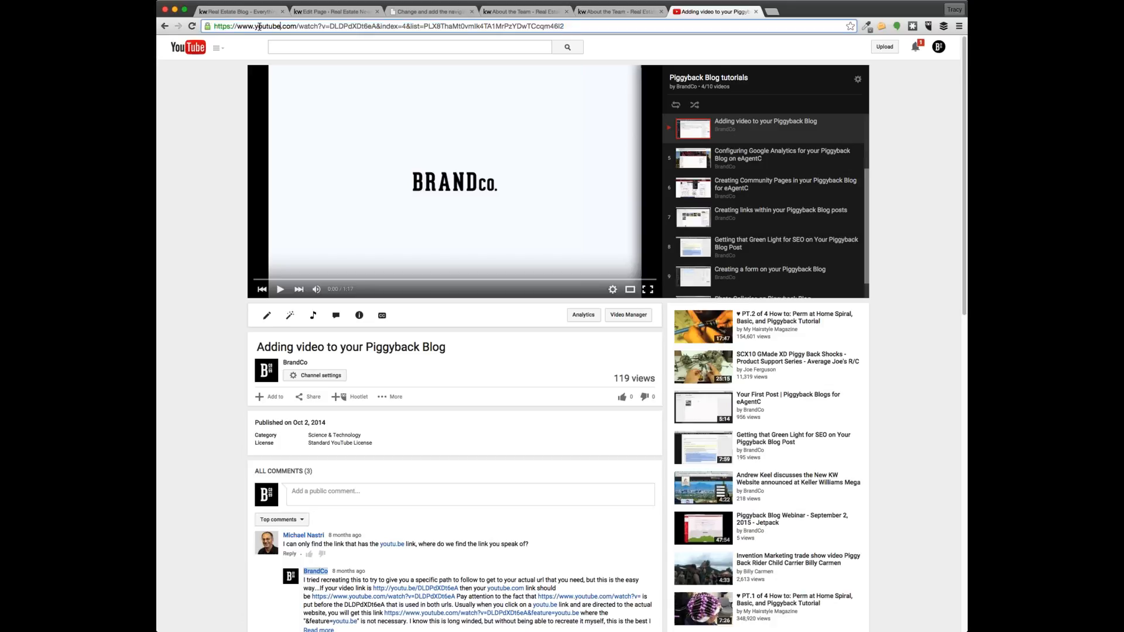
double_click(258, 26)
key("super+a")
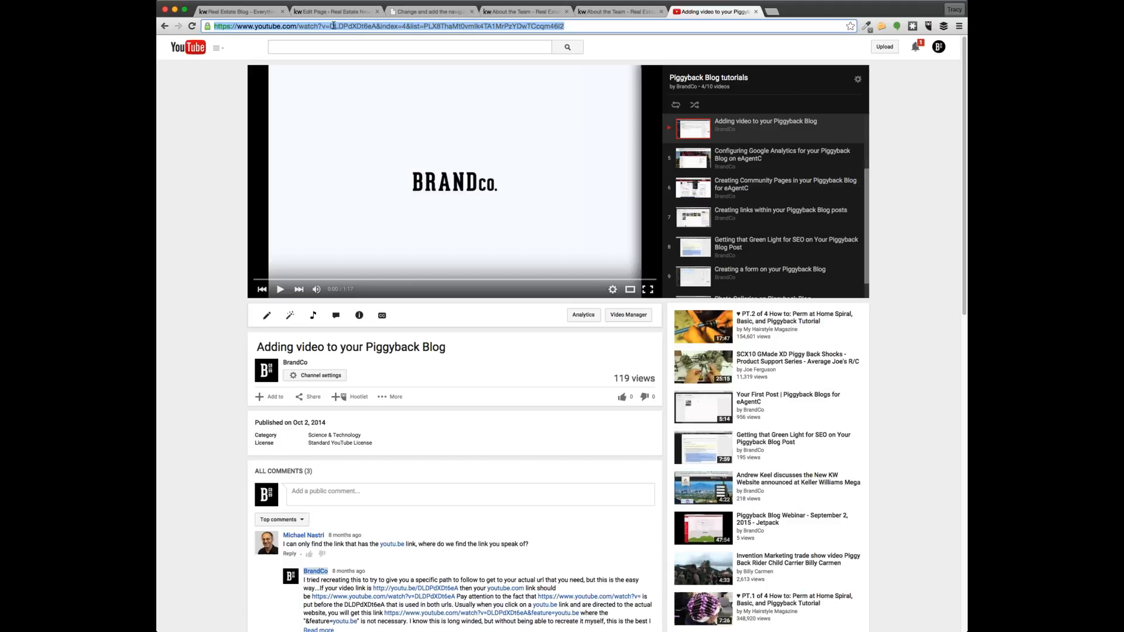
scroll(775, 192, "down", 1)
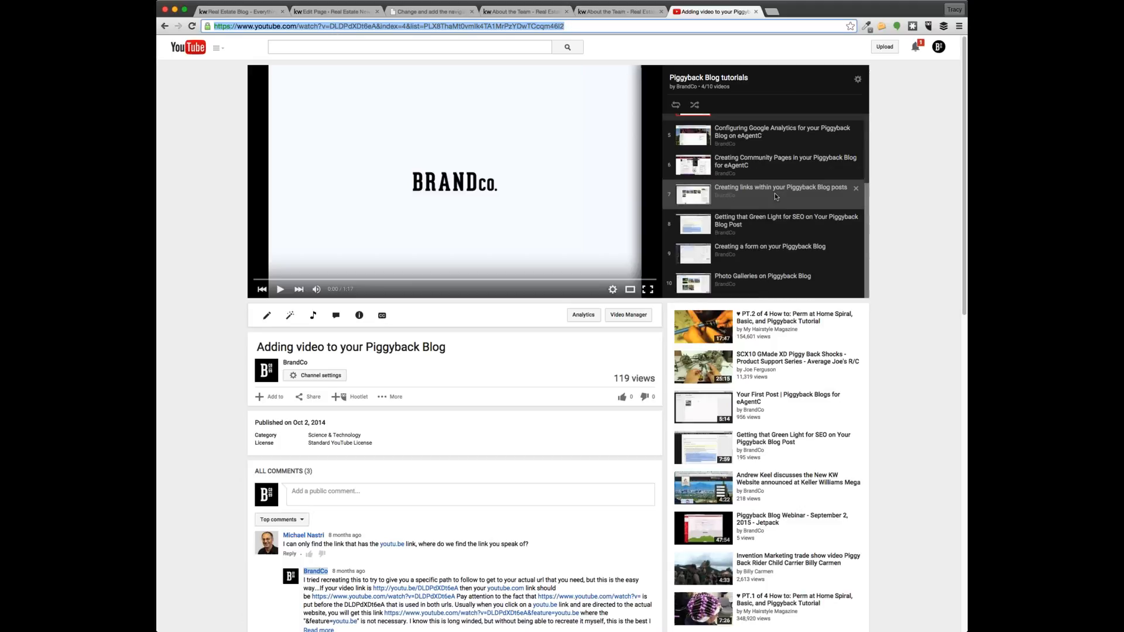
scroll(774, 192, "up", 3)
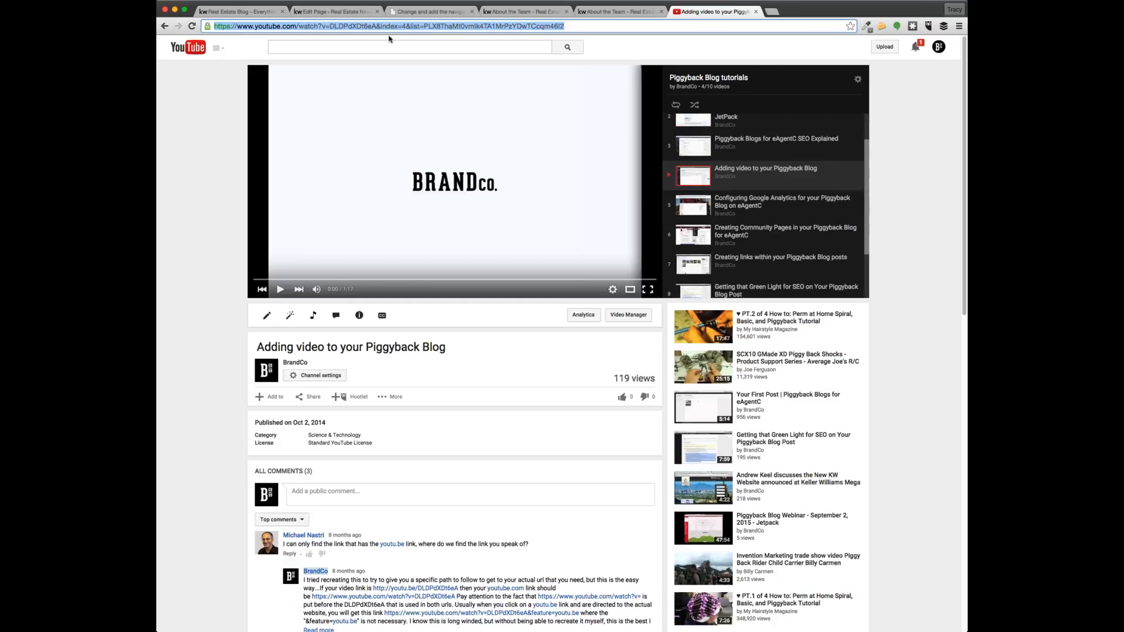
Paste the playlist video URL on a new line above the About the Team intro text
left_click(609, 11)
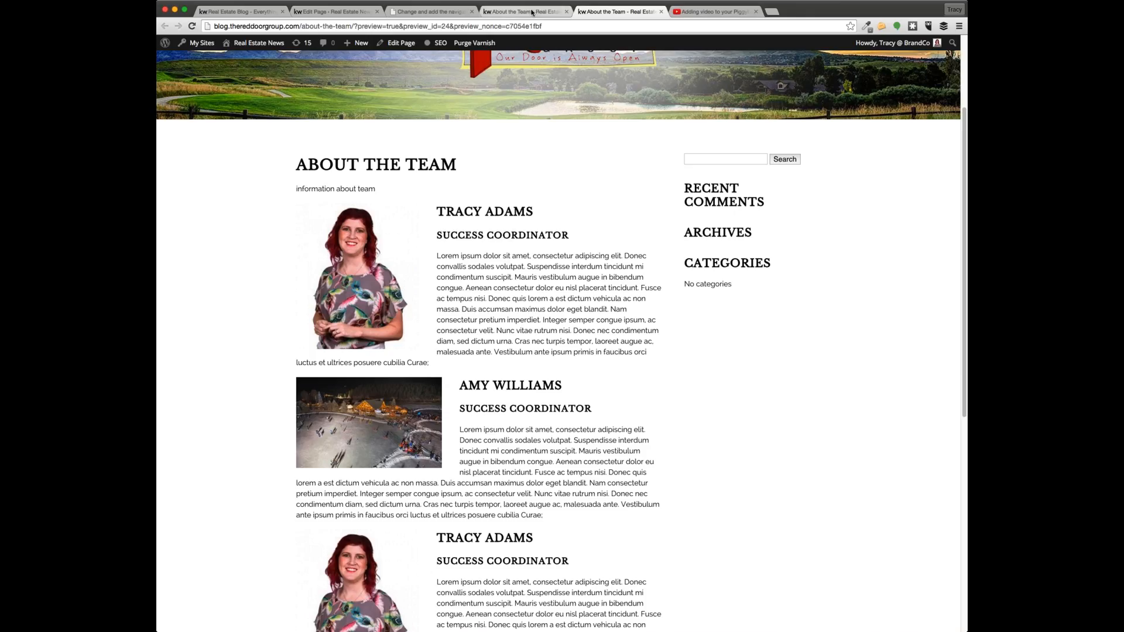
left_click(525, 12)
left_click(442, 13)
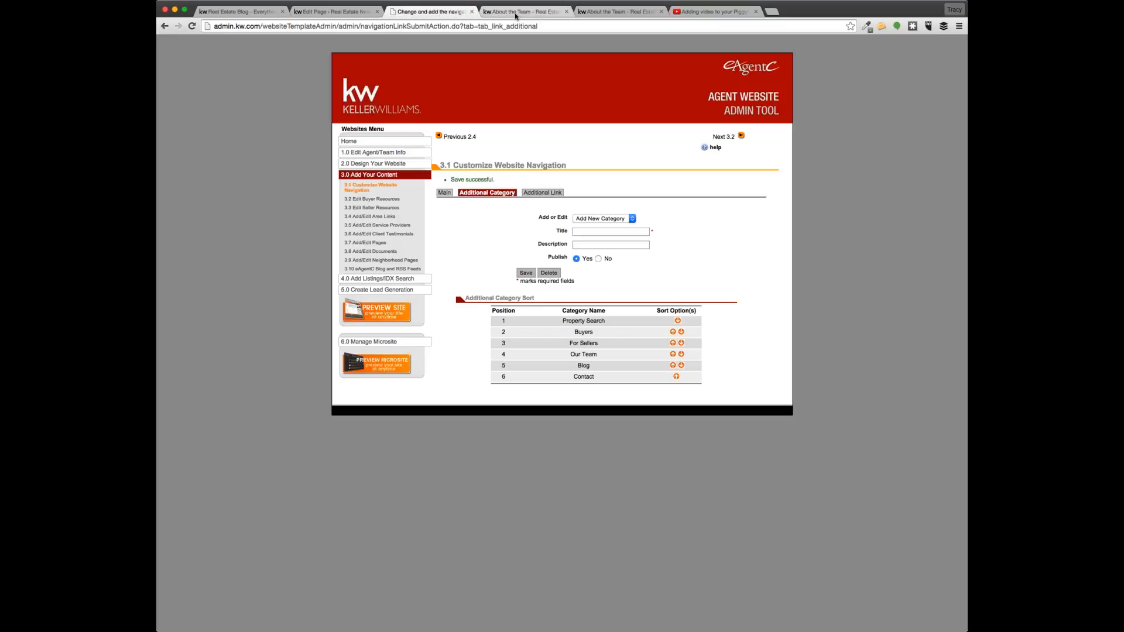
left_click(520, 12)
left_click(165, 27)
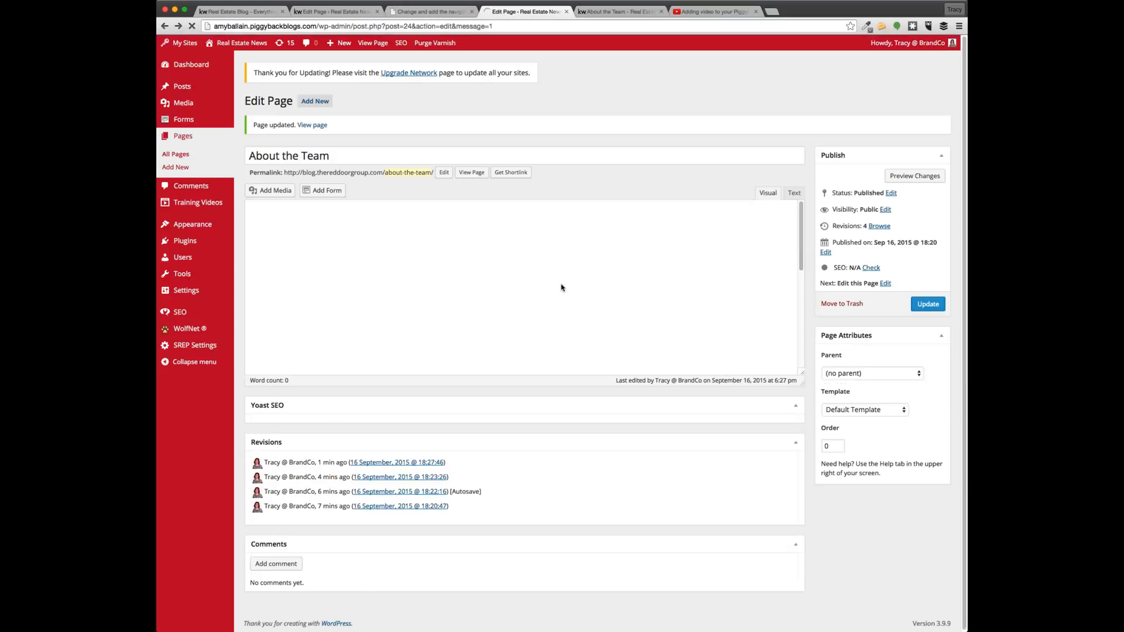
left_click(251, 243)
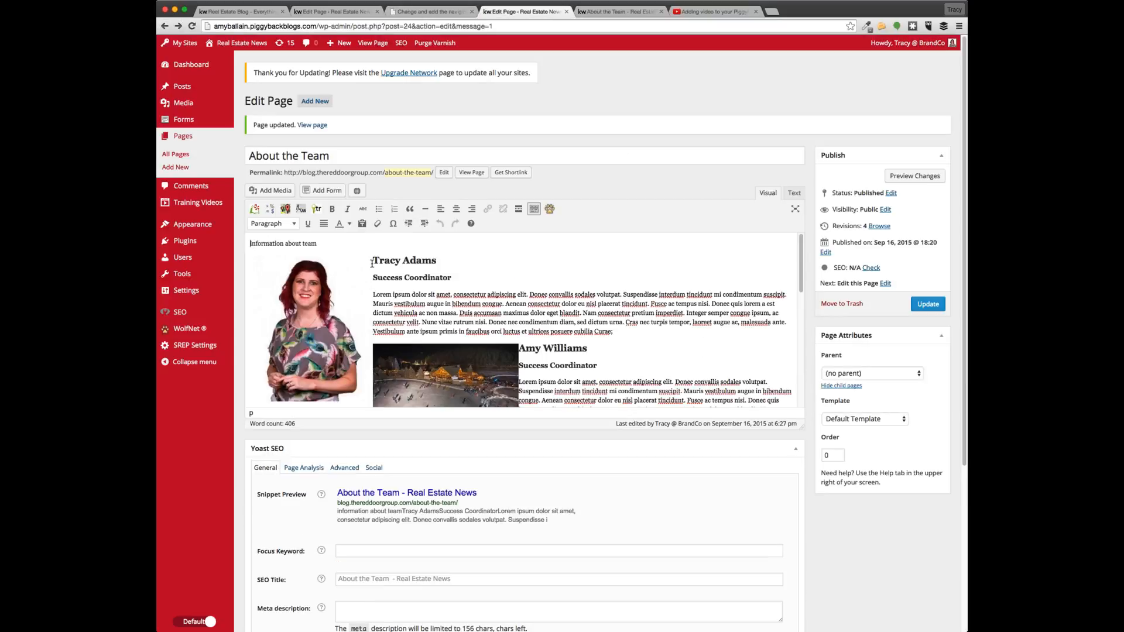
key("Return")
key("Up")
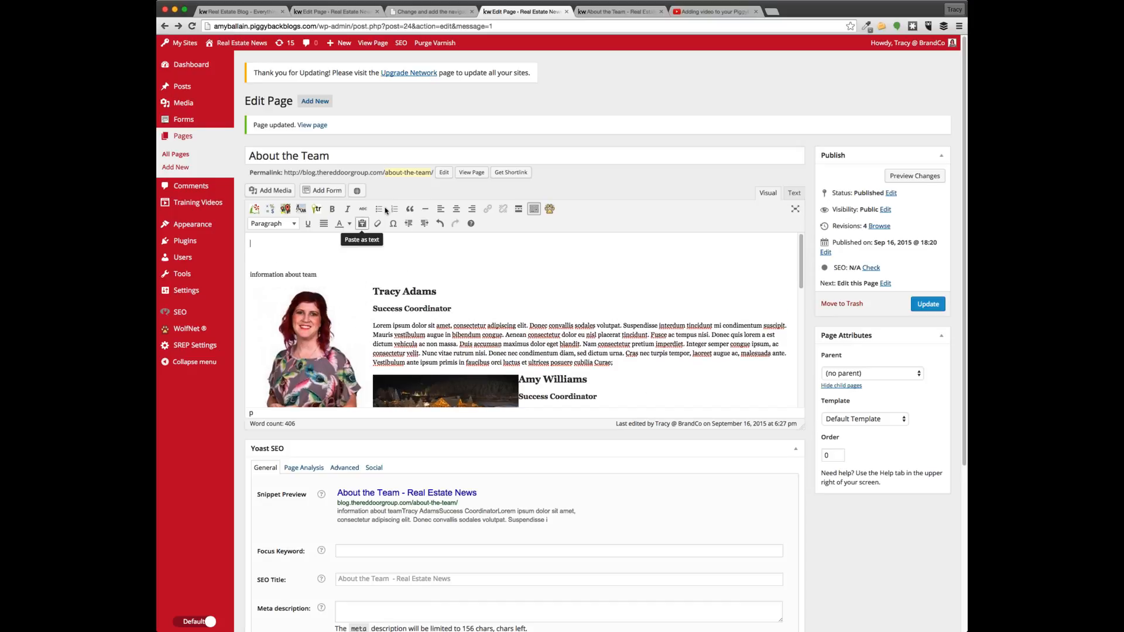
double_click(354, 260)
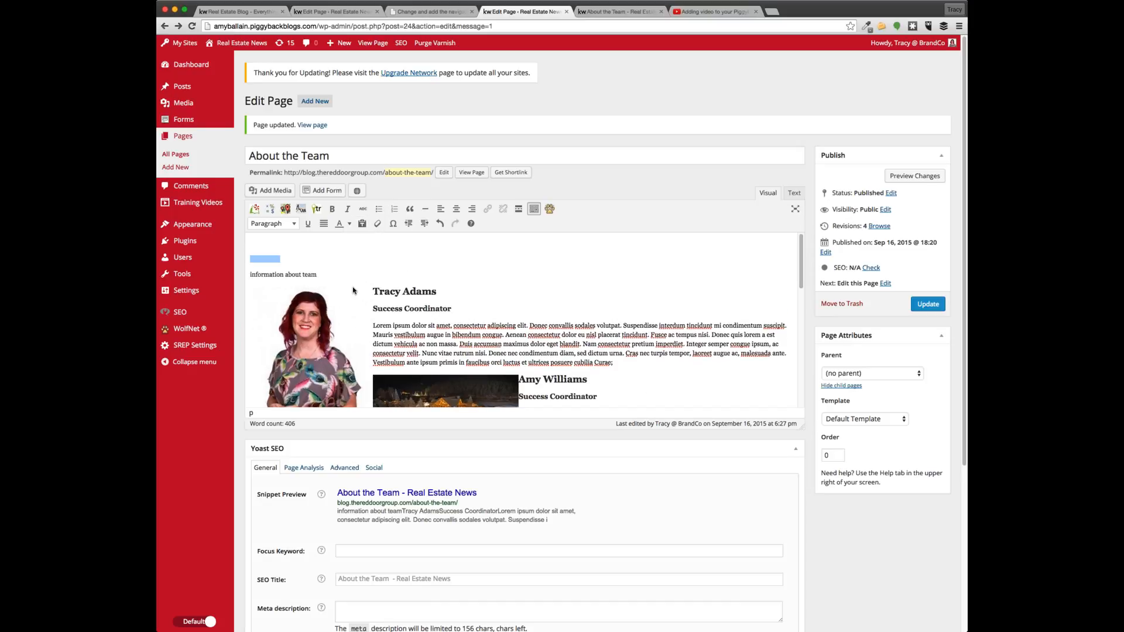
type("https://www.youtube.com/watch?v=DLDPdXDt6eA&index=4&list=PLX8ThaMtovmIk4TA1MrPzYDwTCcqm46I2")
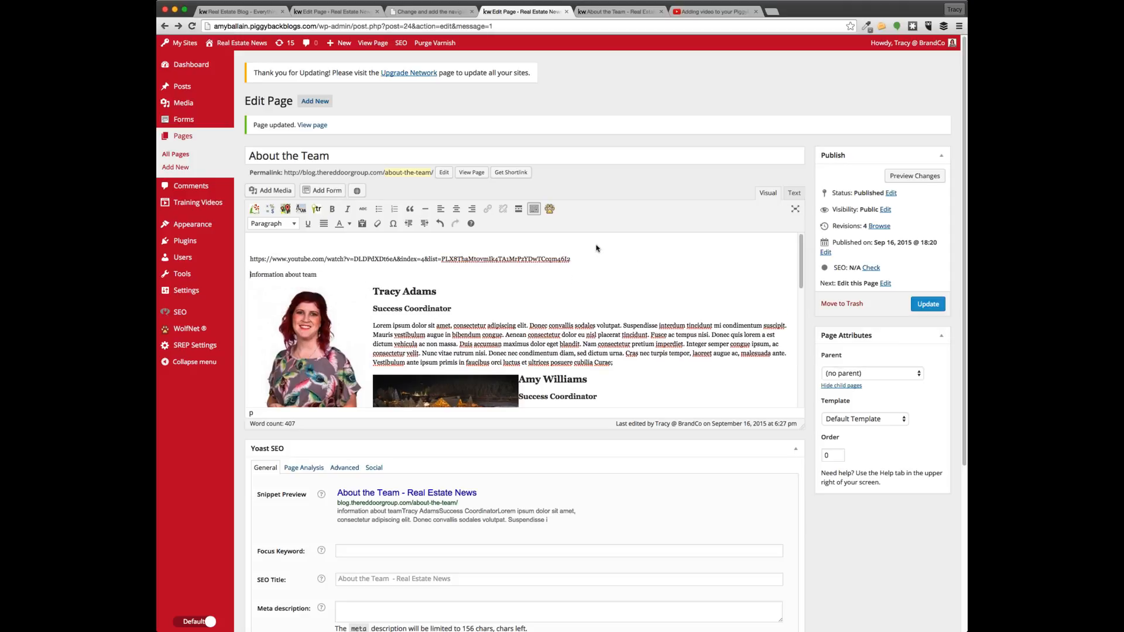
Update the About the Team page and open the live version
left_click(928, 304)
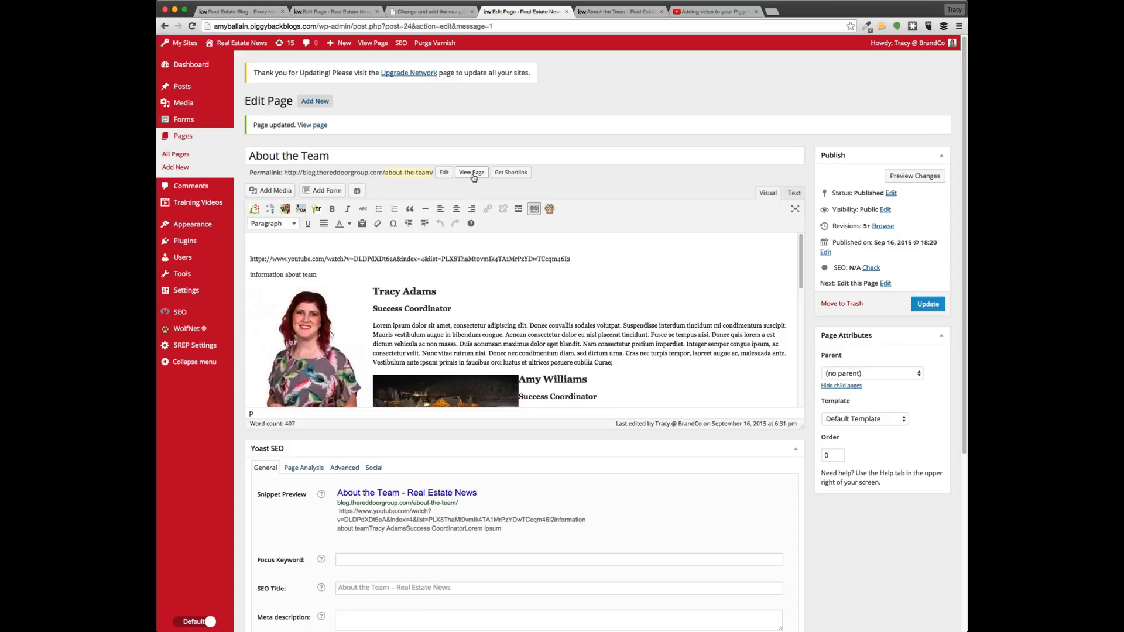
left_click(472, 173)
left_click(605, 13)
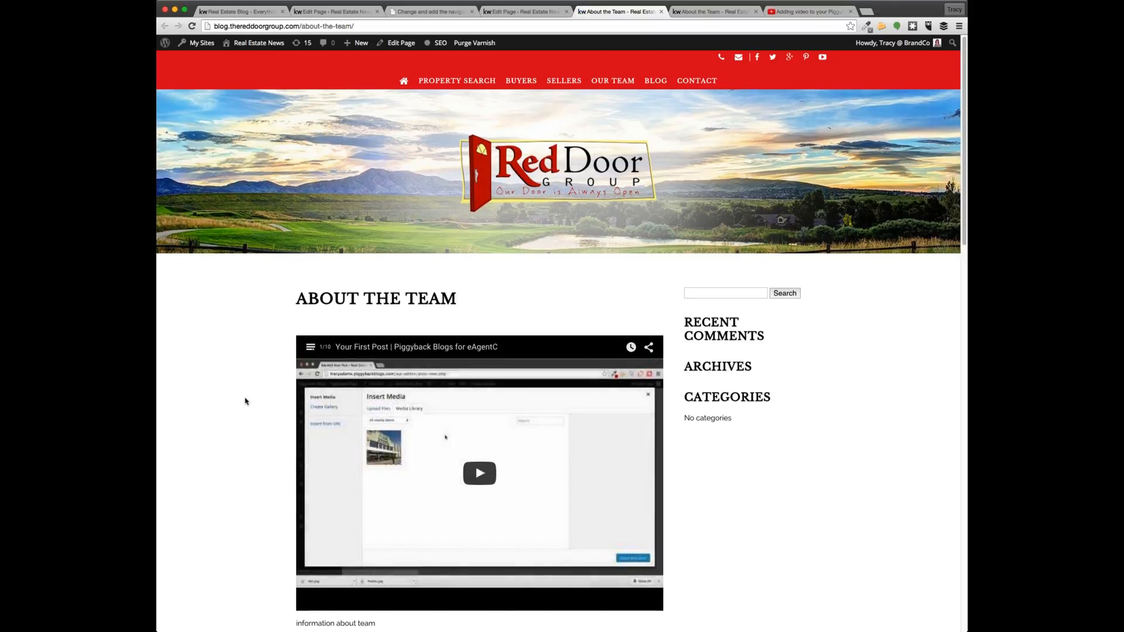
Scroll the live page's playlist embed, then return to the 'Adding video' tutorial tab
scroll(245, 399, "down", 5)
scroll(245, 357, "up", 5)
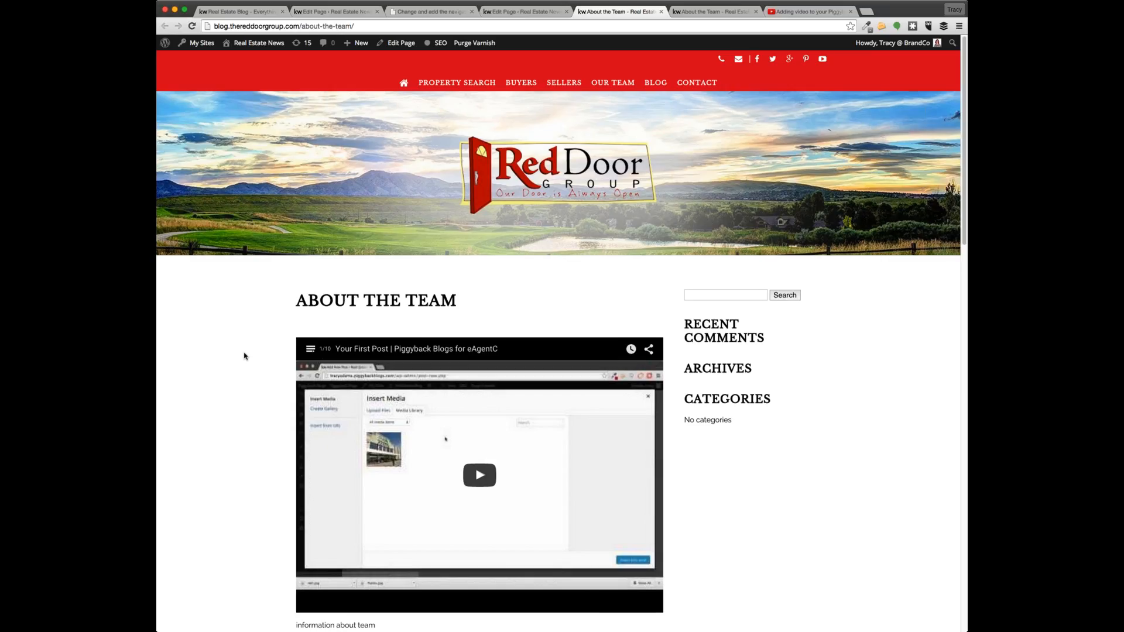
scroll(244, 356, "down", 1)
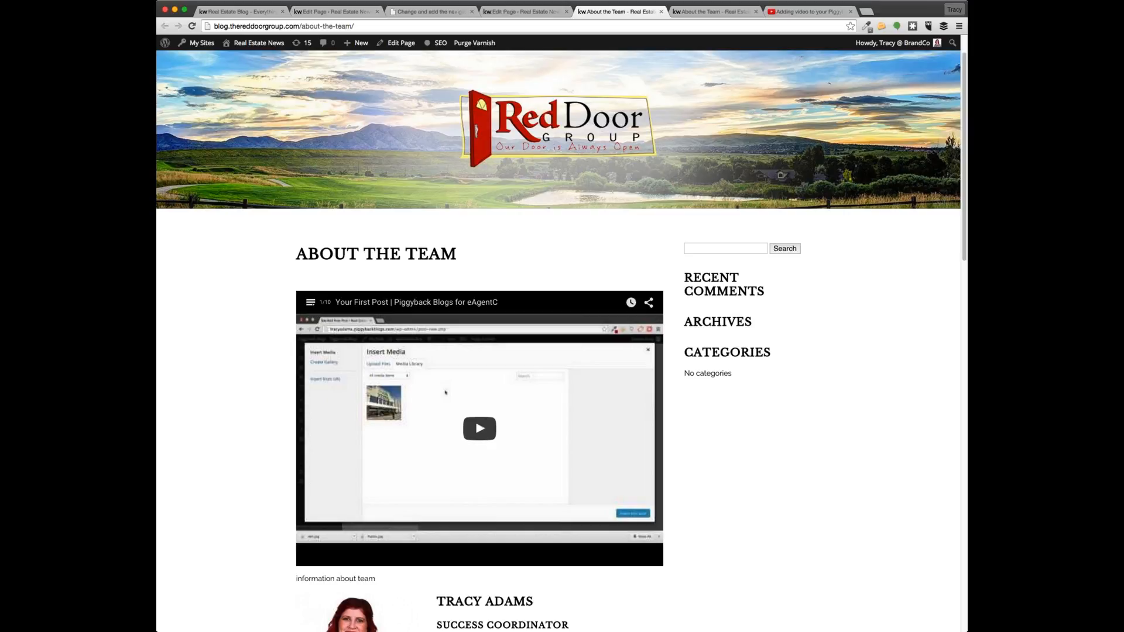
left_click(794, 13)
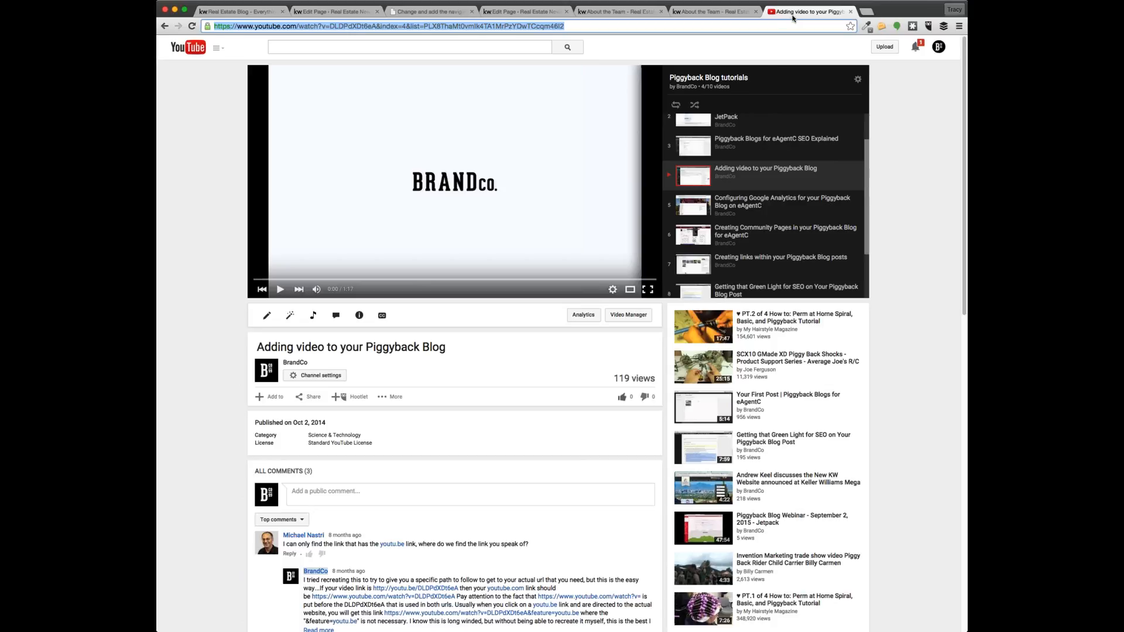
Open 'Your First Post | Piggyback Blogs for eAgentC', pause it and select its address
left_click(764, 396)
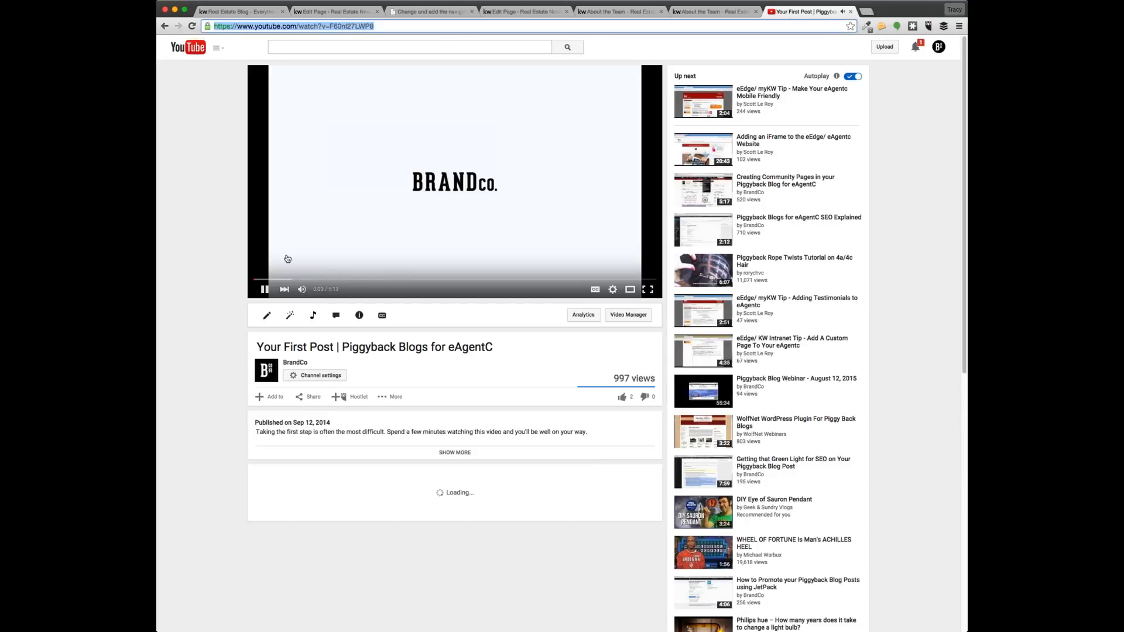
left_click(265, 292)
left_click(406, 26)
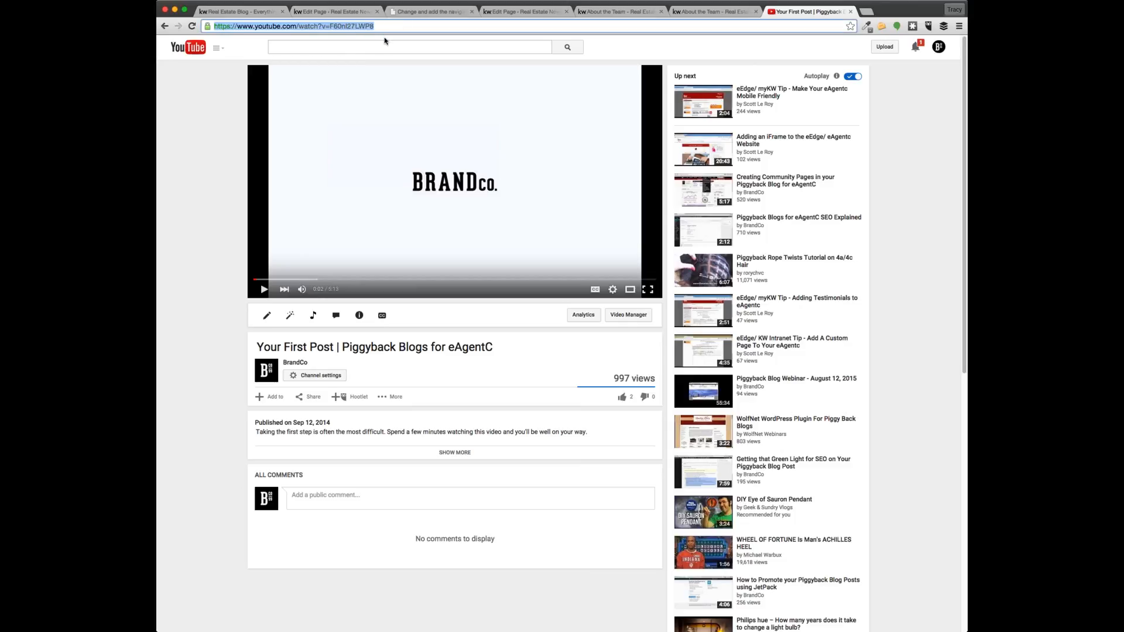
Select the playlist link line in the editor and compare it with the live About the Team page
left_click(519, 12)
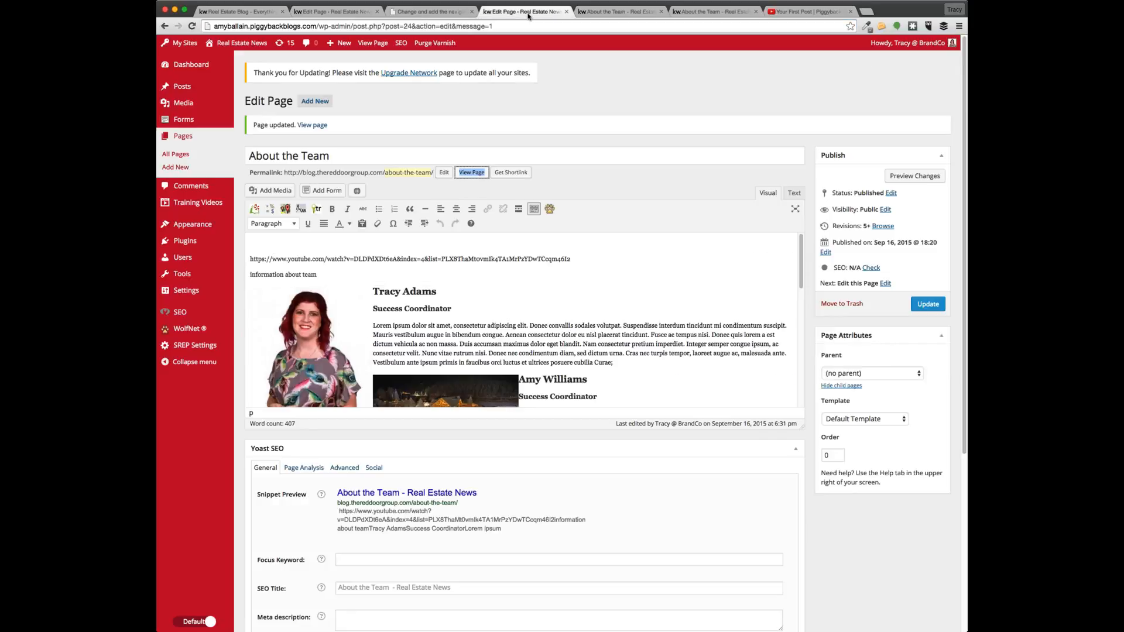
left_click_drag(574, 258, 250, 259)
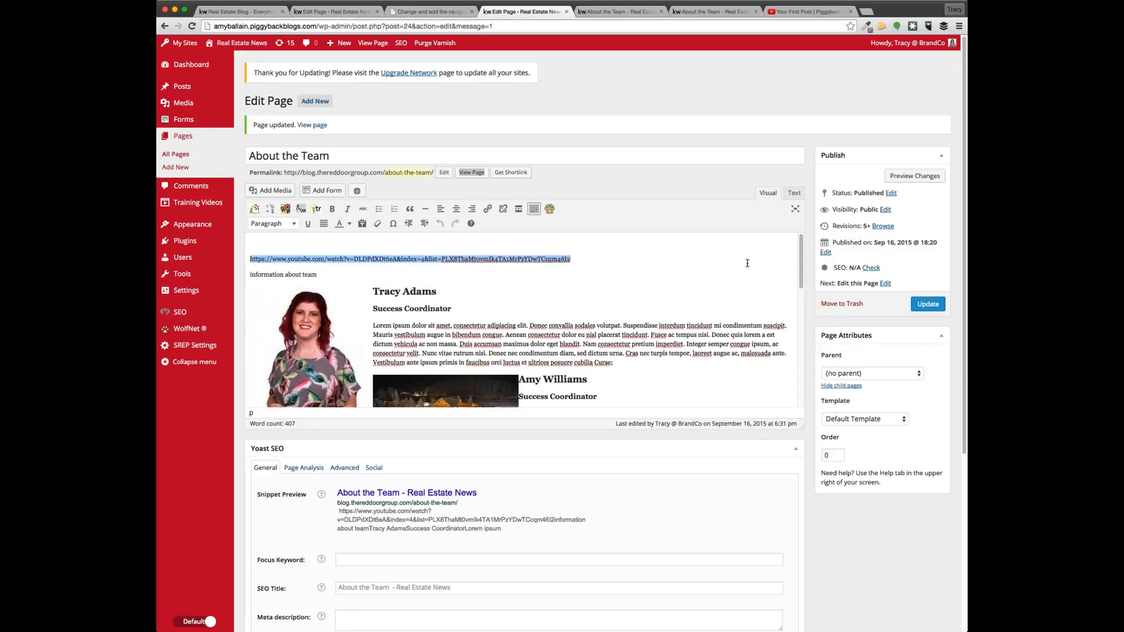
left_click(620, 11)
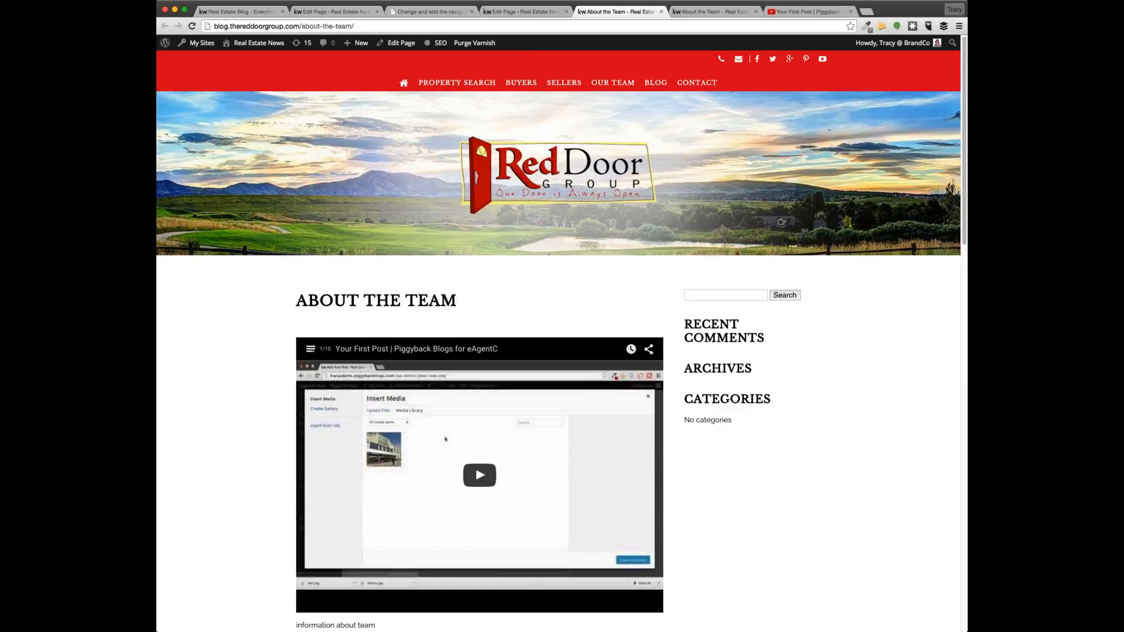
left_click(523, 12)
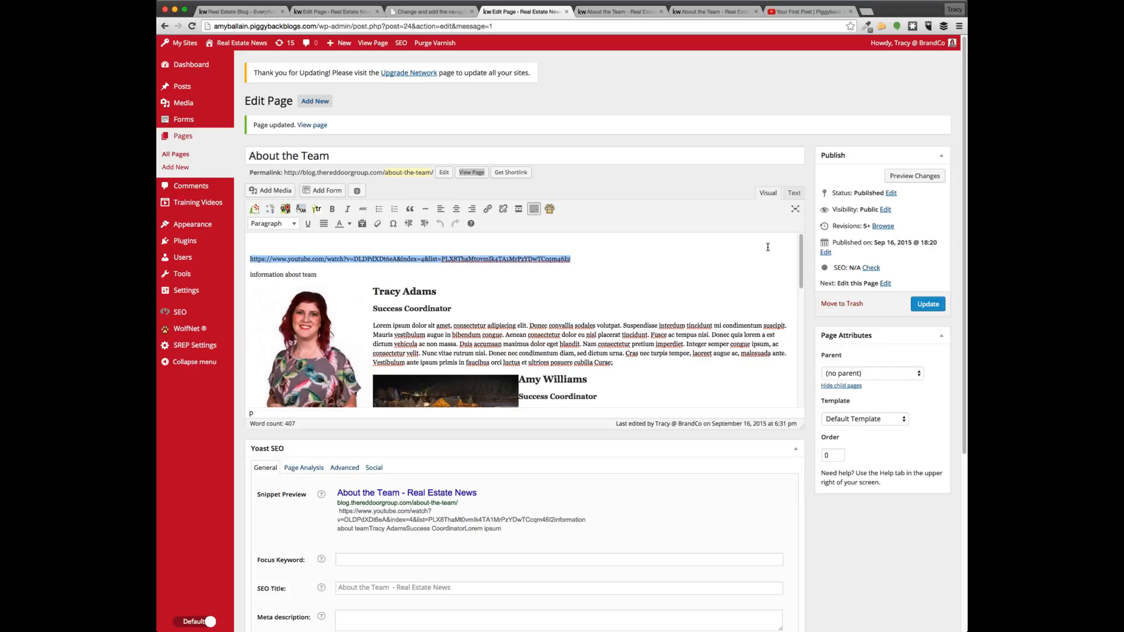
In the Text tab, type test characters '</fdflkjdskfj>' after the playlist link, then delete them
left_click(796, 193)
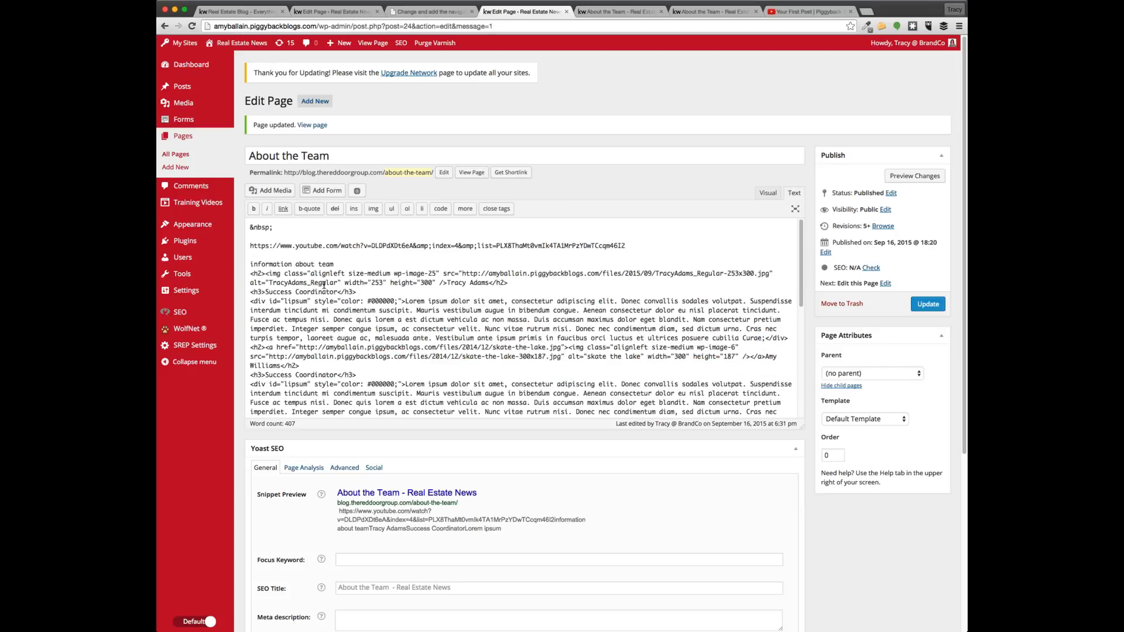
left_click(641, 245)
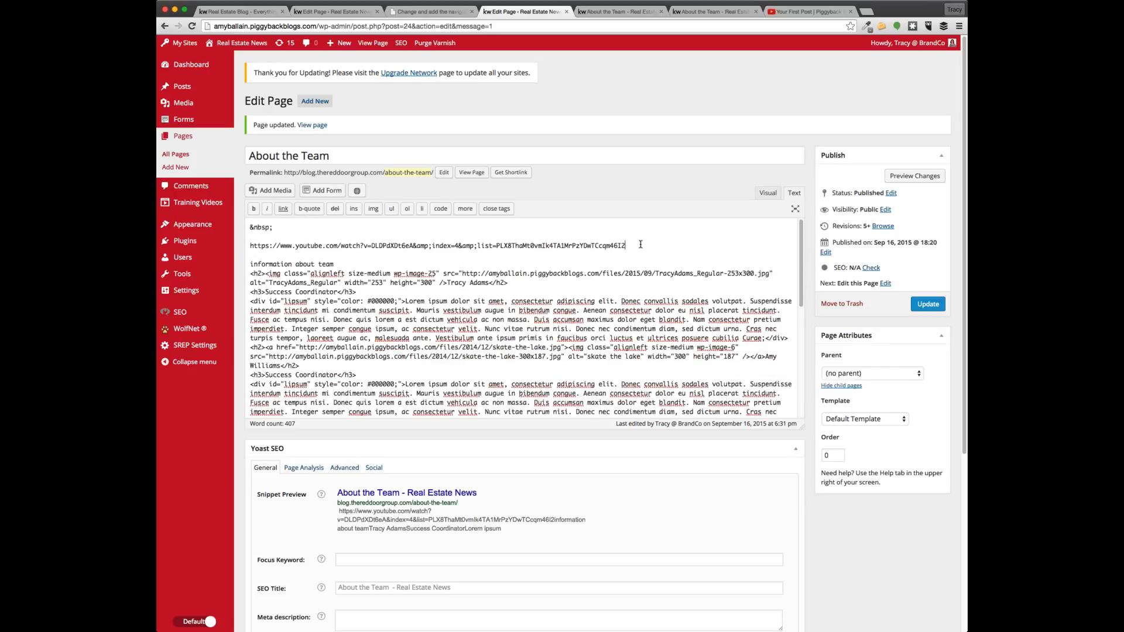
type("</fdflkjdskfj>")
key("shift+Left")
key("shift+Left")
key("shift+Left")
key("shift+Left")
key("shift+Left")
key("shift+Left")
key("shift+Left")
key("shift+Left")
key("shift+Left")
key("shift+Left")
key("shift+Left")
key("shift+Left")
key("shift+Left")
key("shift+Left")
key("BackSpace")
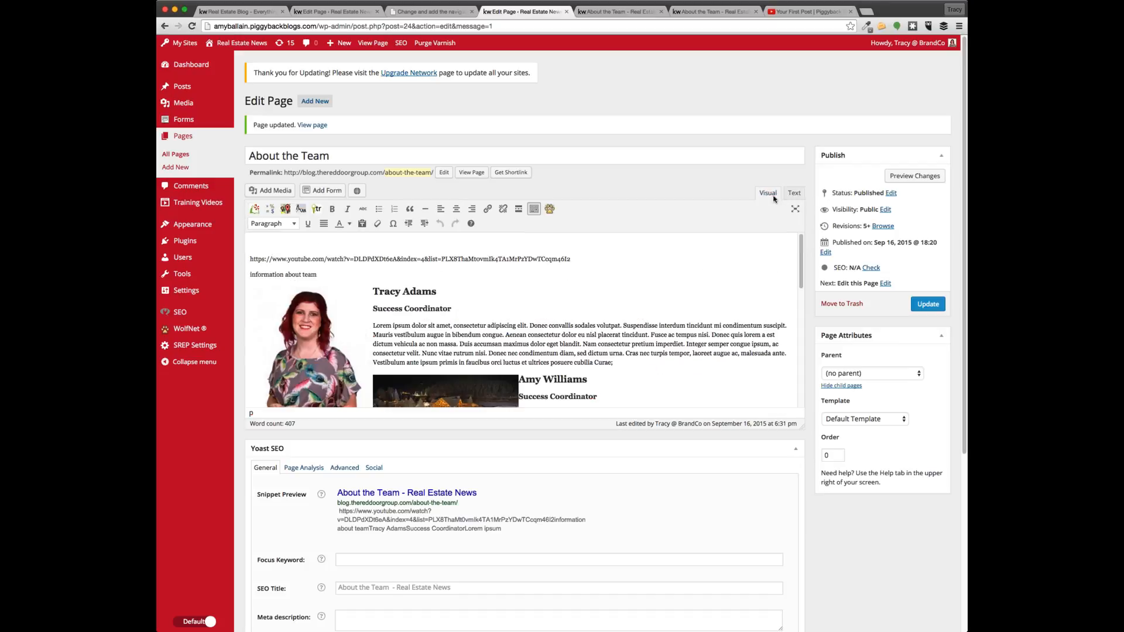
Return the About the Team editor to the Visual tab and scroll through the content
left_click(767, 193)
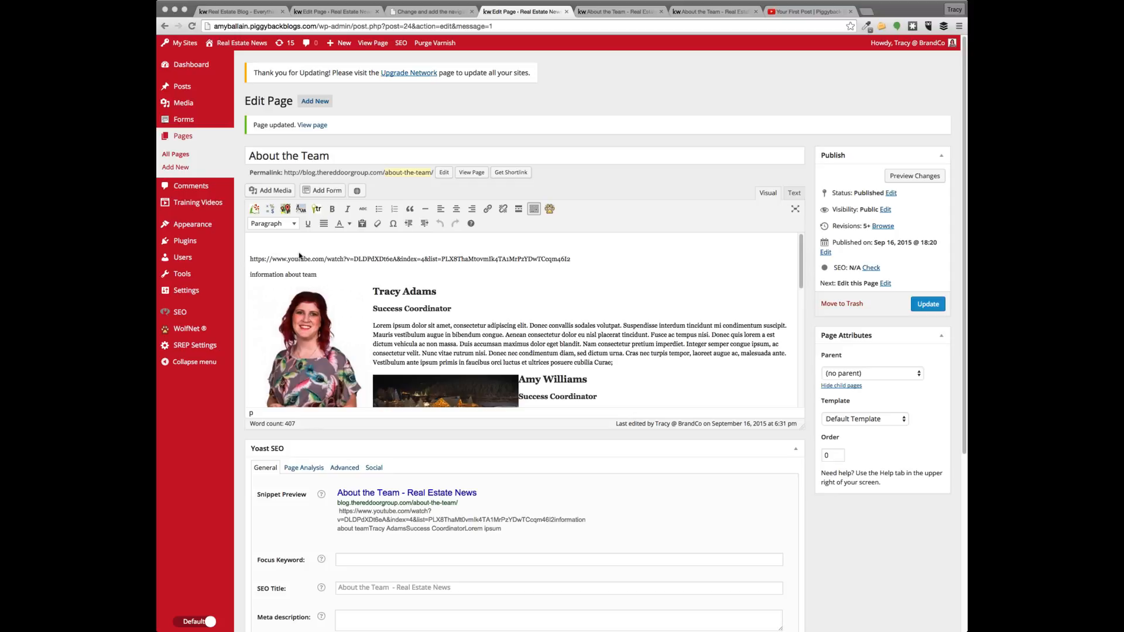
left_click(612, 234)
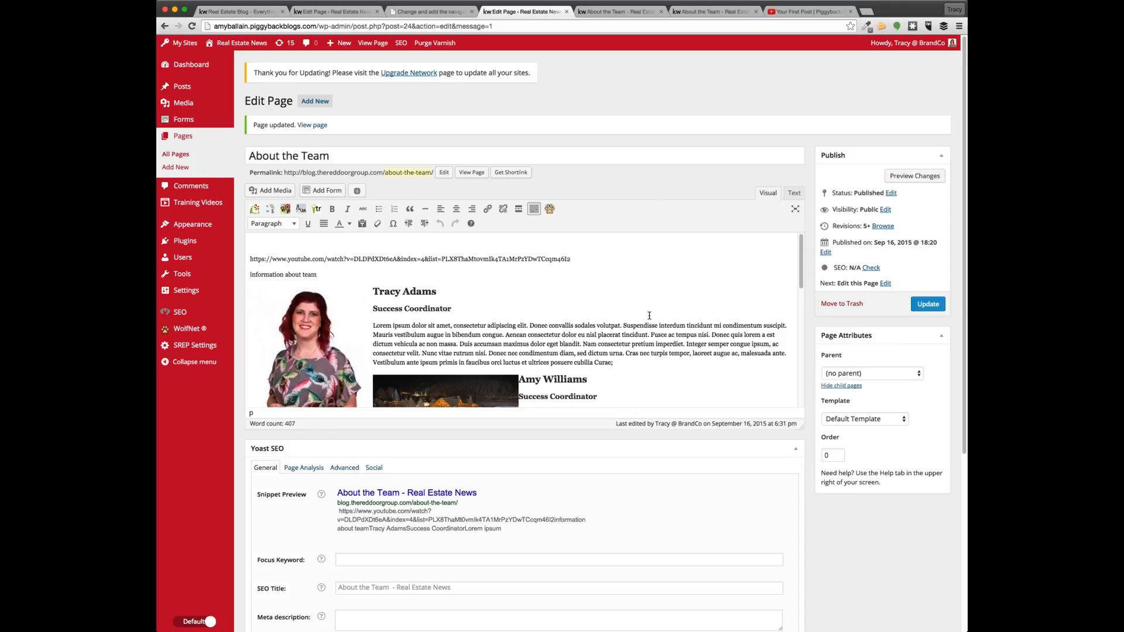
scroll(648, 313, "down", 10)
scroll(648, 303, "up", 10)
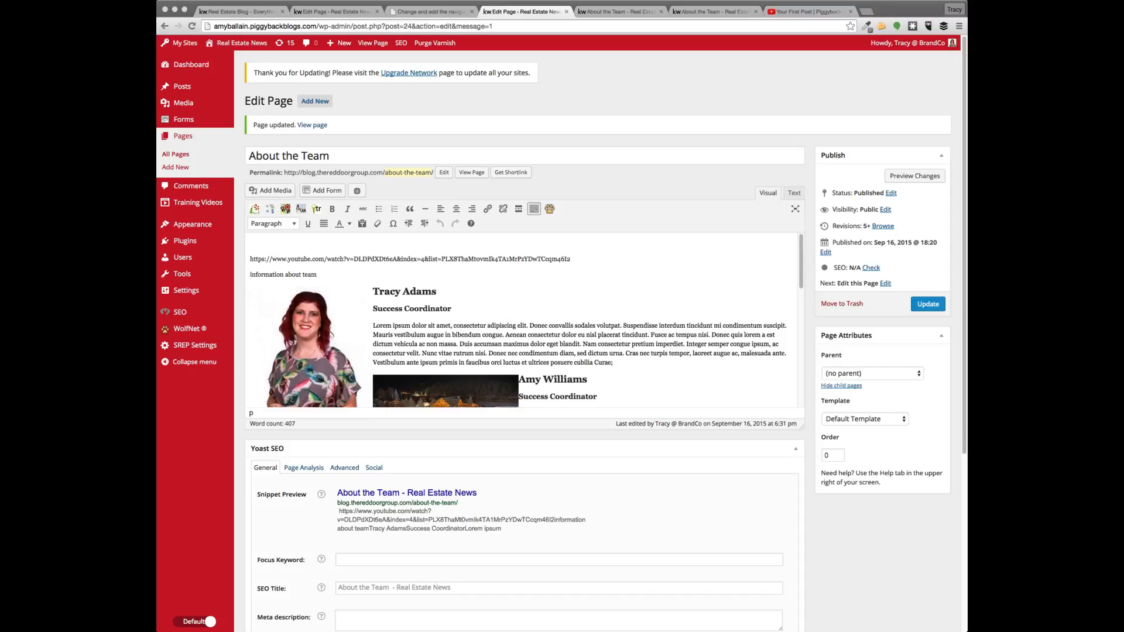
Check the live About the Team page and blog homepage, then load anthonybolling.com
left_click(606, 14)
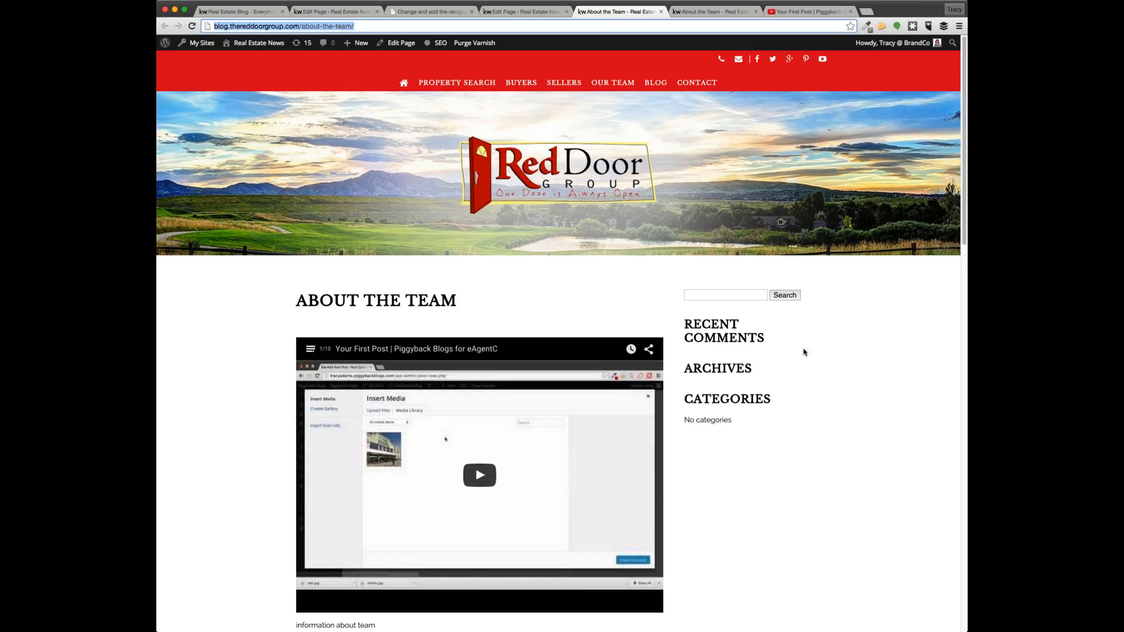
scroll(570, 246, "down", 2)
scroll(592, 274, "up", 2)
left_click(656, 84)
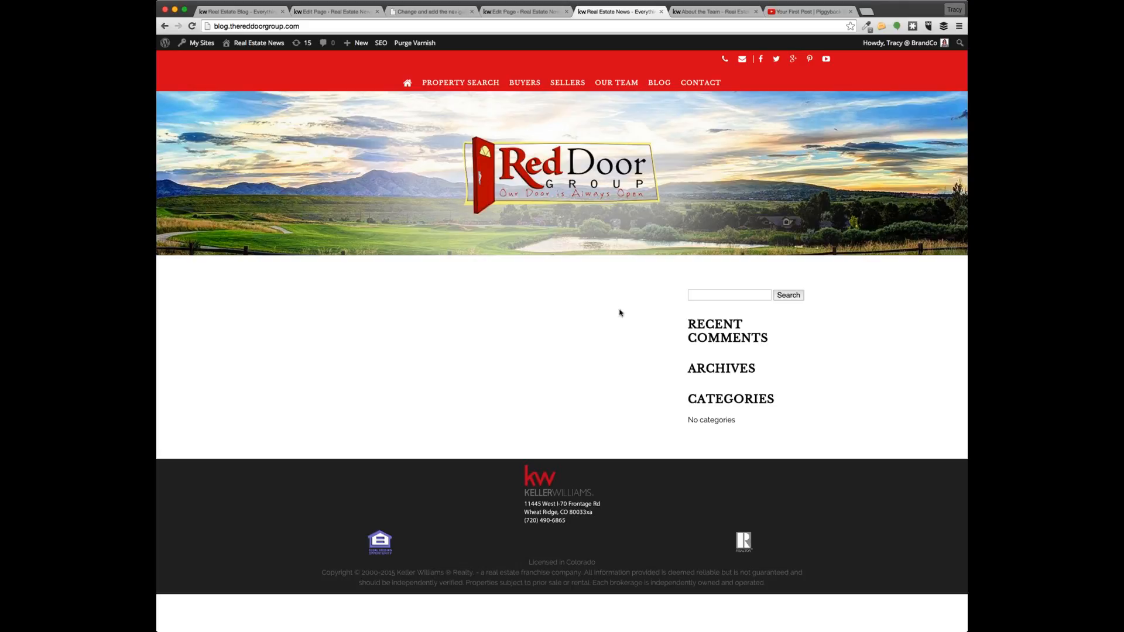
left_click(730, 11)
key("super+l")
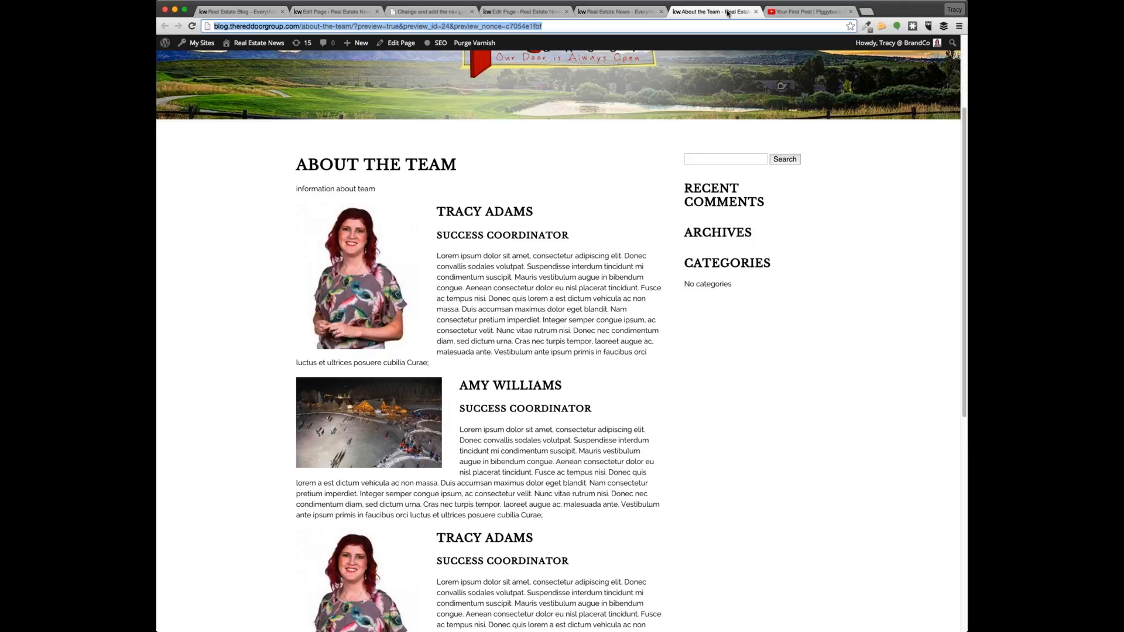
type("anthonybolling.com")
key("Return")
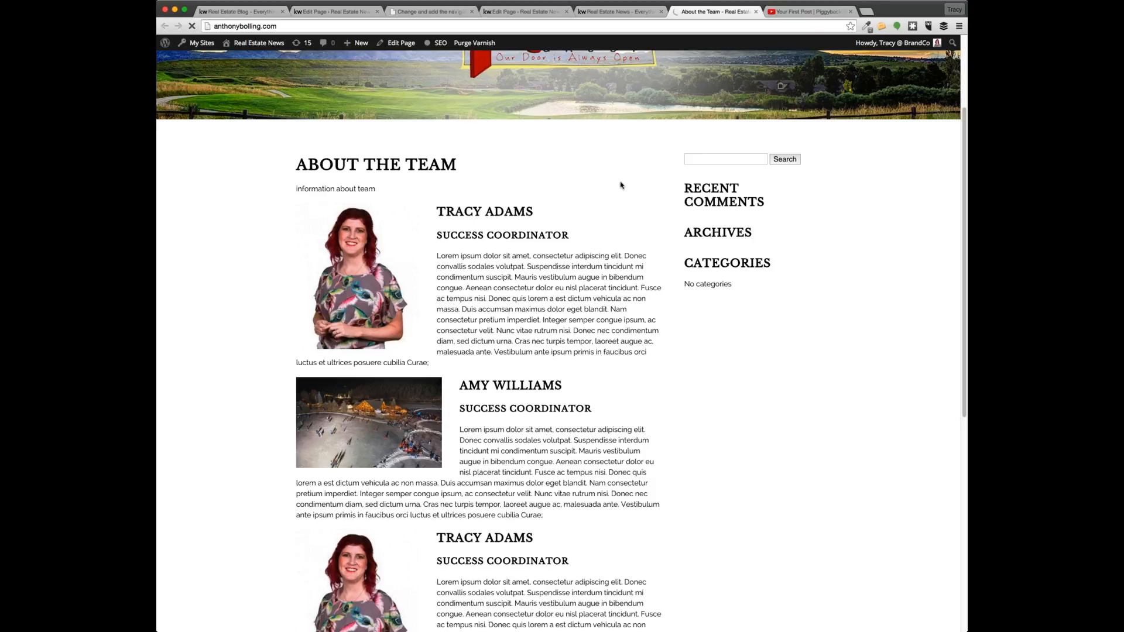
Close the YouTube tab and go back to the About the Team editor after rechecking the homepage
left_click(820, 11)
left_click(850, 12)
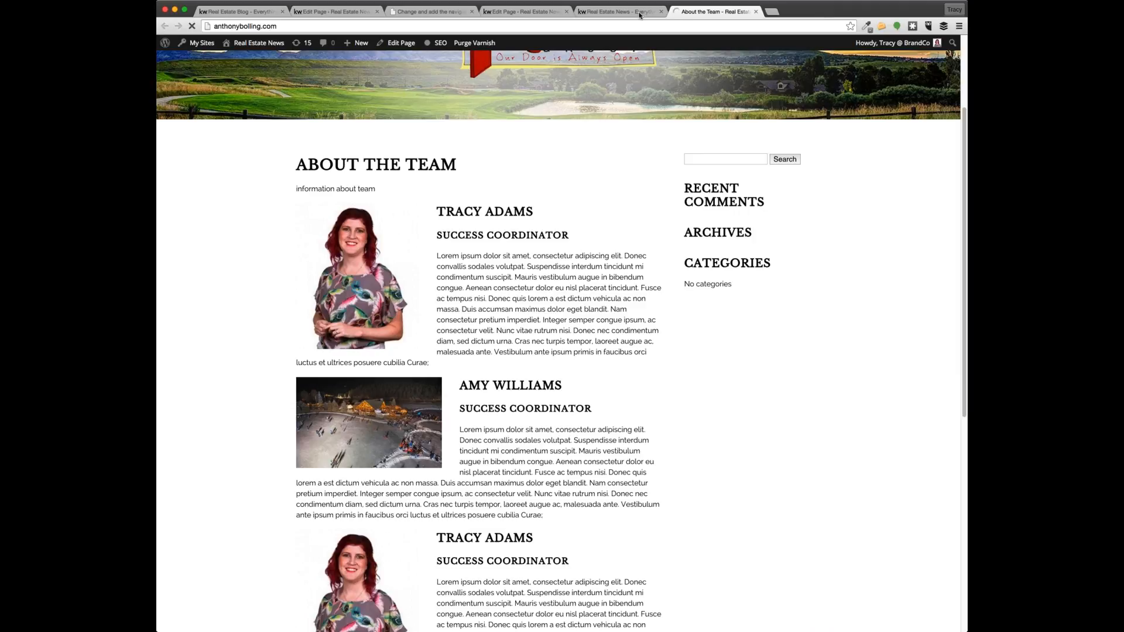
left_click(527, 11)
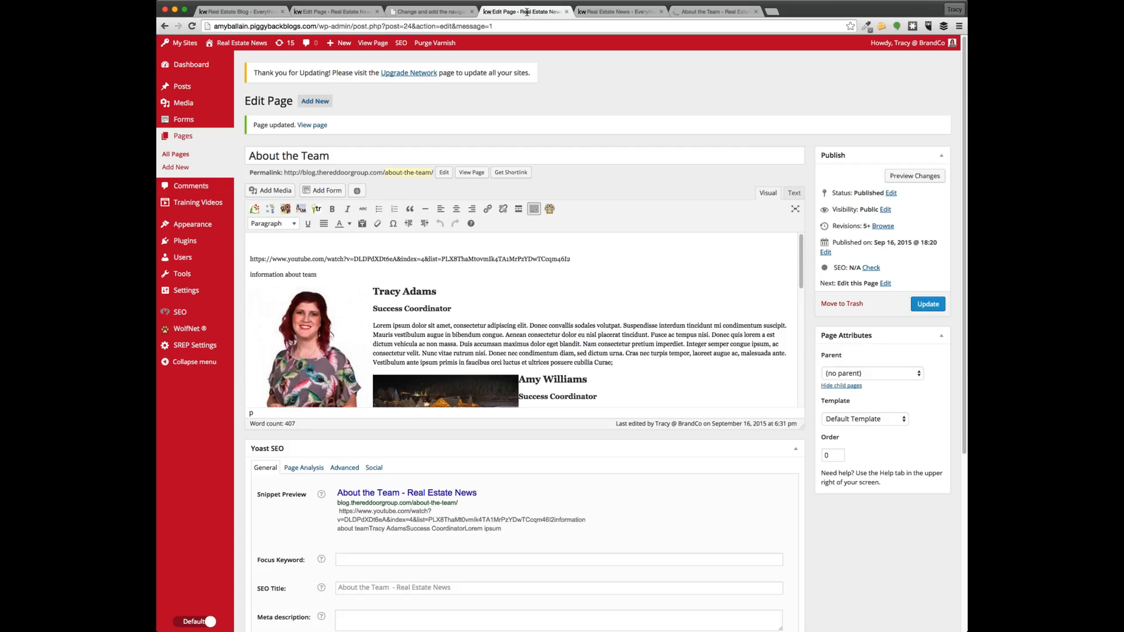
left_click(616, 12)
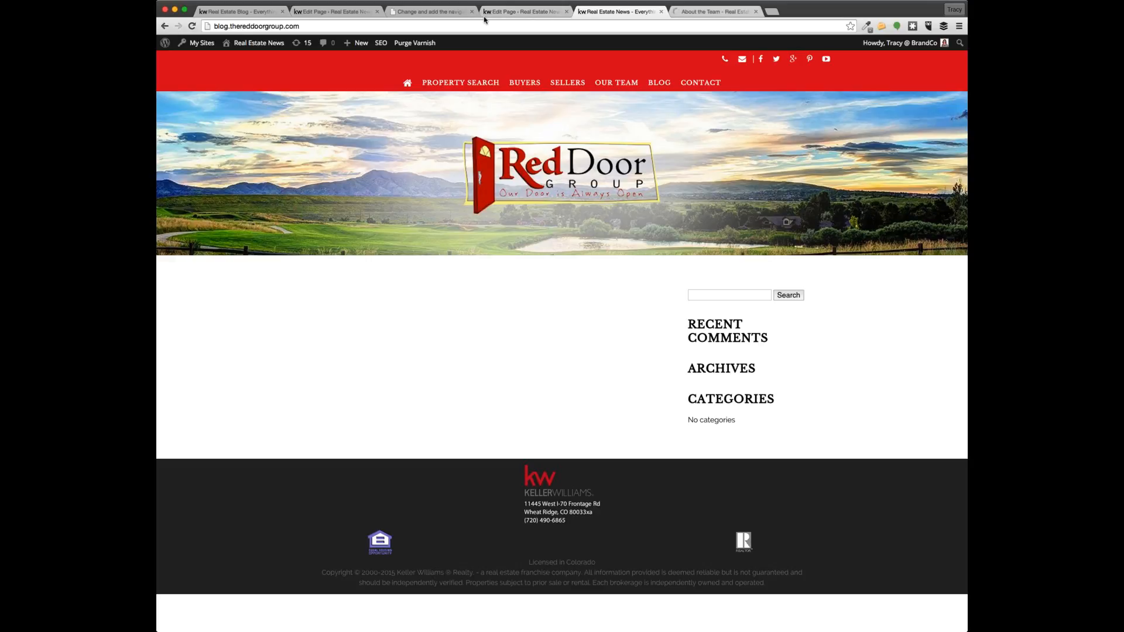
left_click(535, 12)
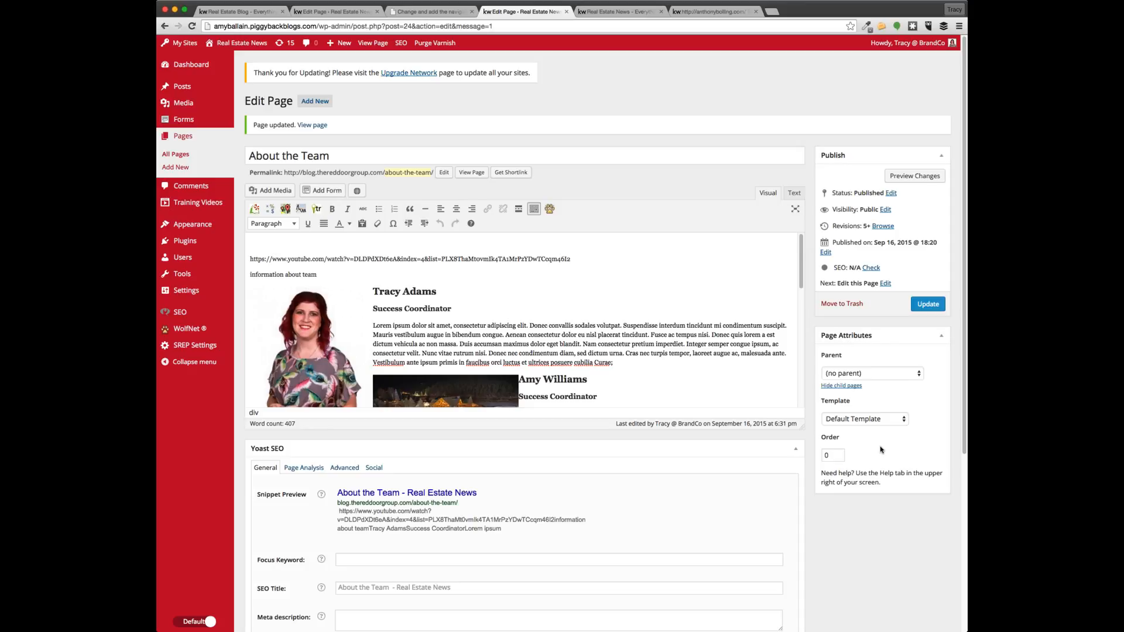
Choose the Full Width (no sidebar) template for About the Team, update it, and view it live
double_click(830, 398)
left_click(863, 422)
left_click(933, 337)
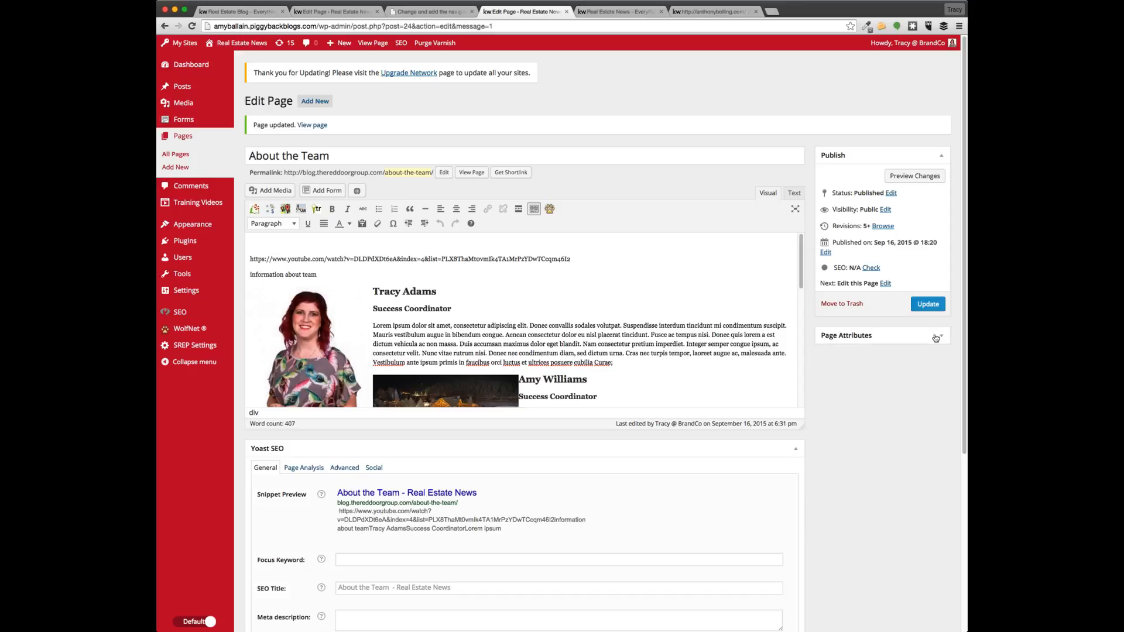
left_click(920, 305)
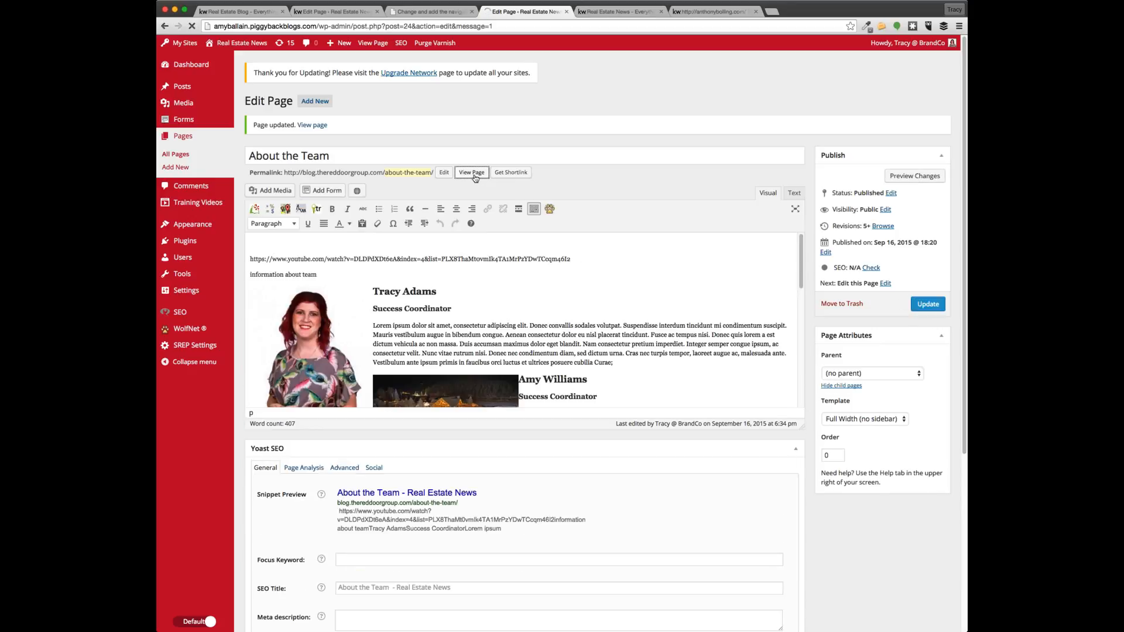
left_click(476, 174)
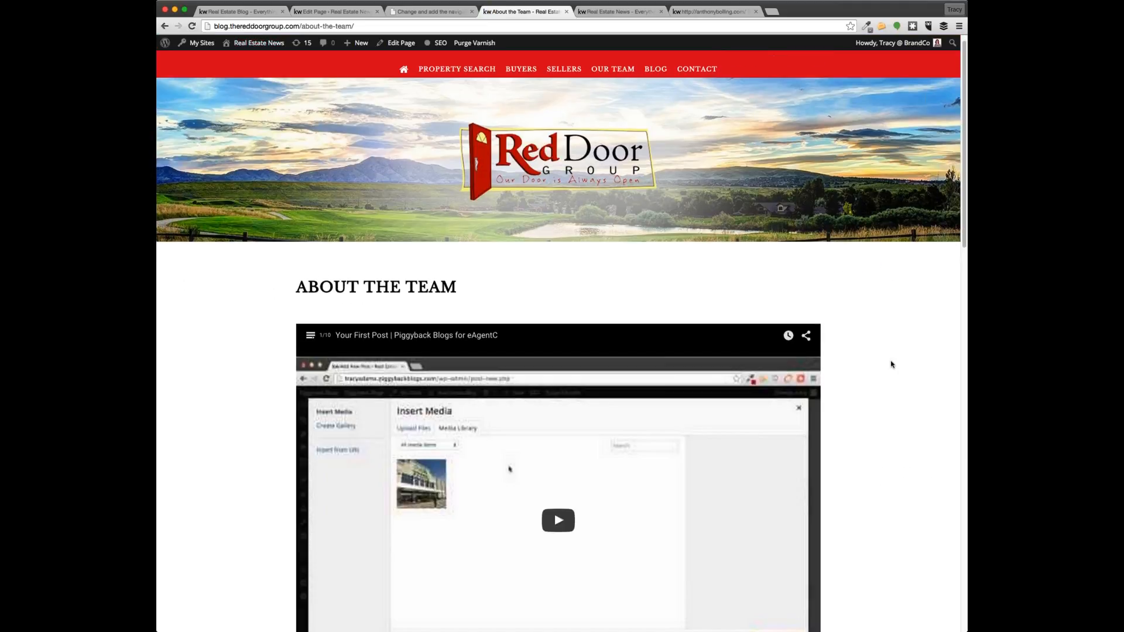
scroll(892, 364, "down", 10)
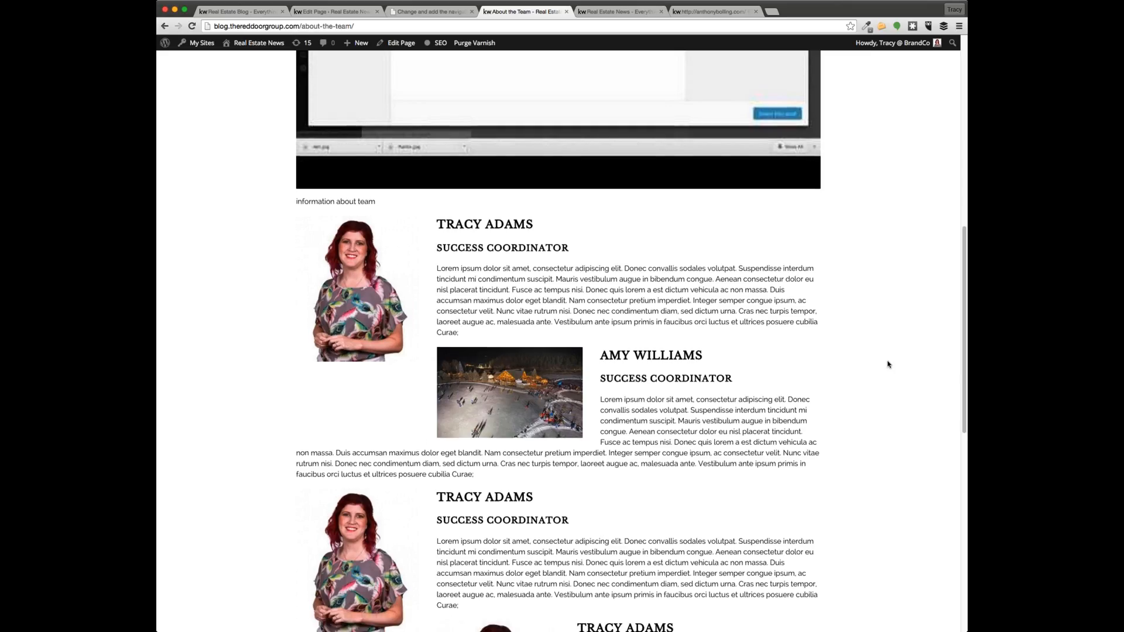
scroll(870, 255, "up", 10)
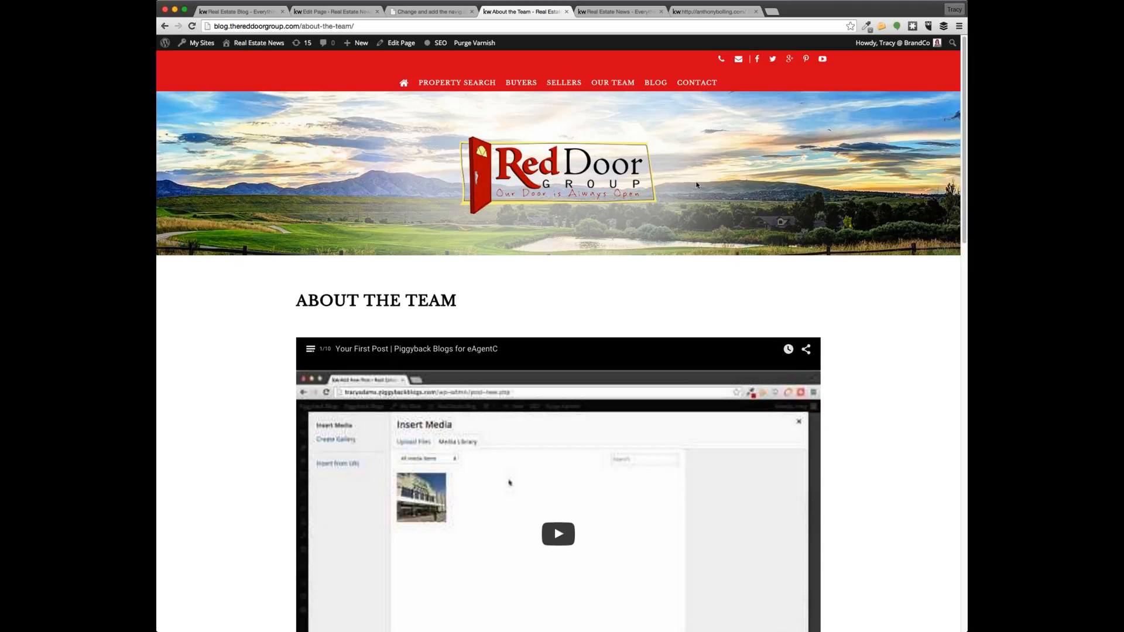
left_click(699, 11)
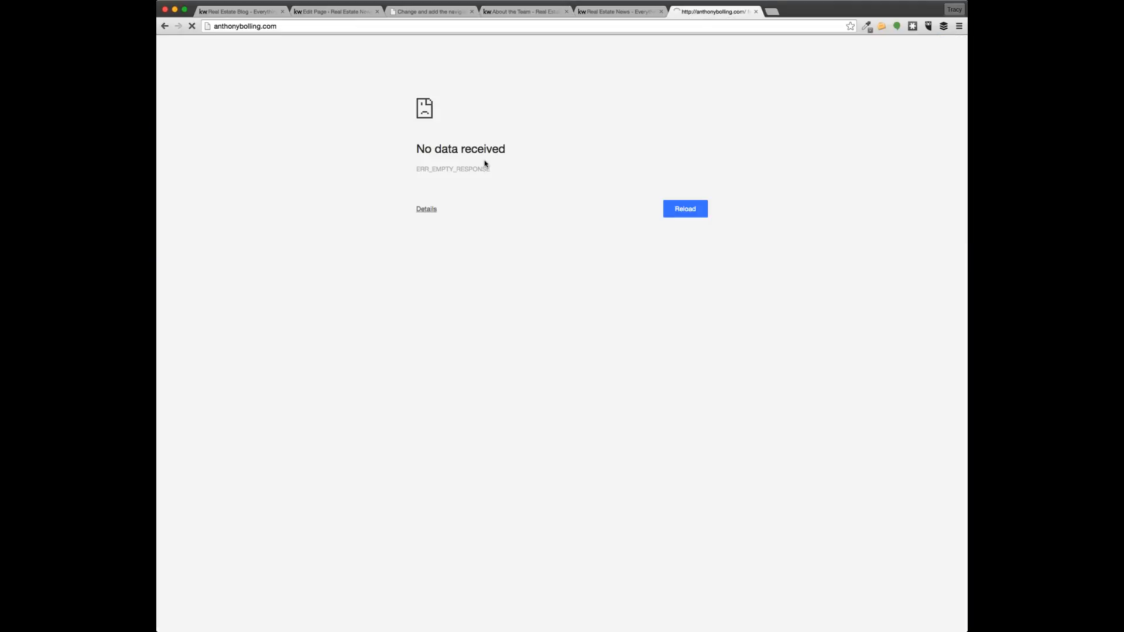
left_click(215, 24)
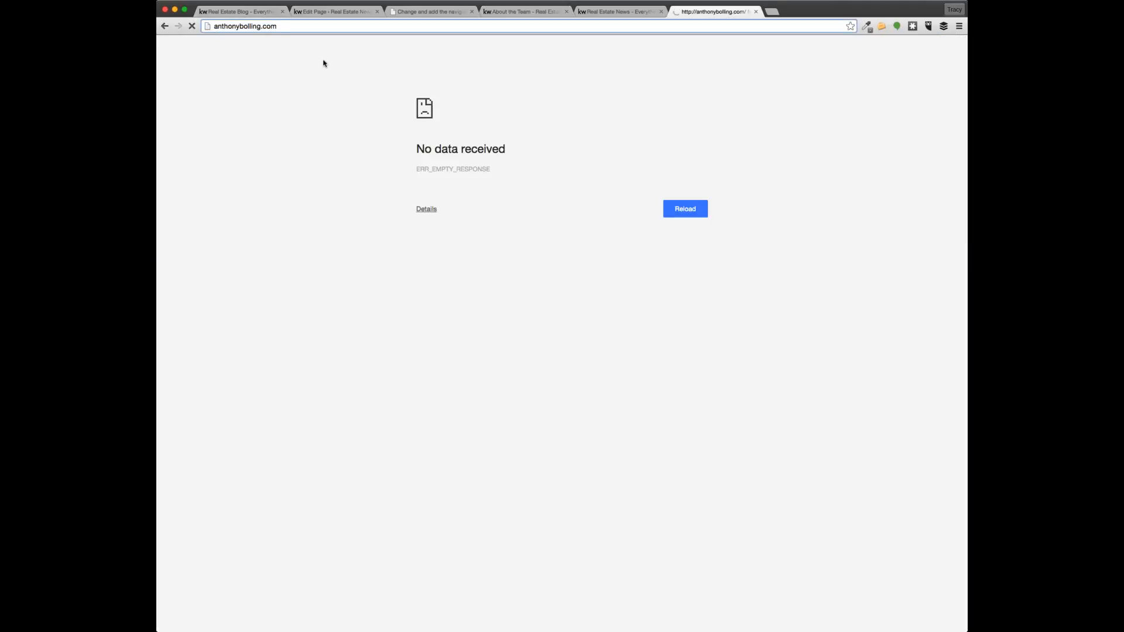
type("www.")
key("Return")
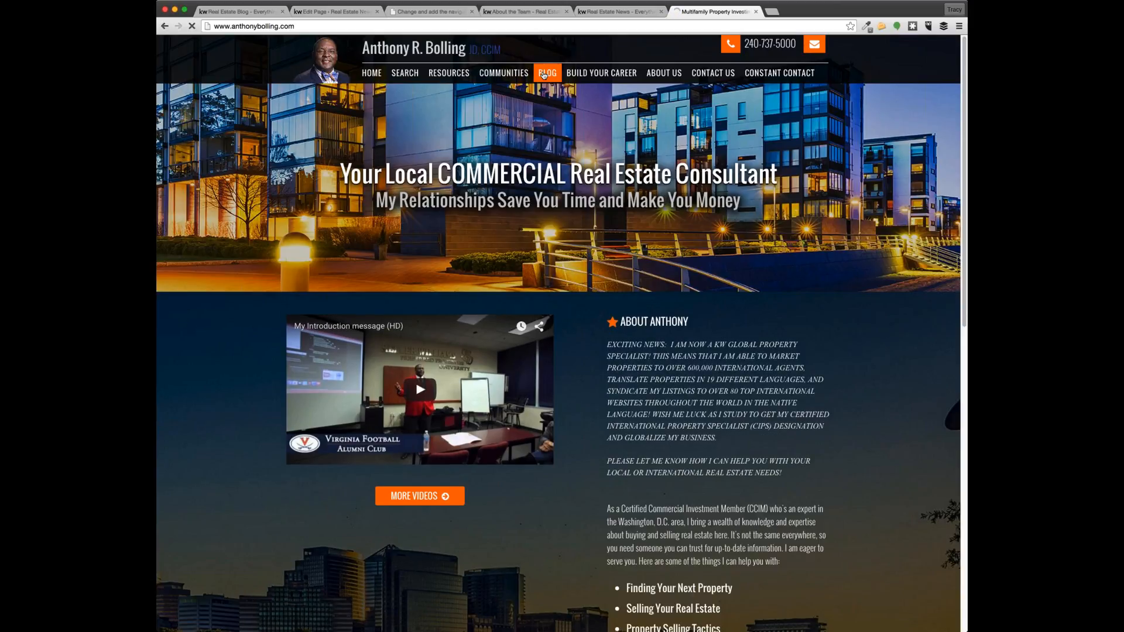
left_click(544, 75)
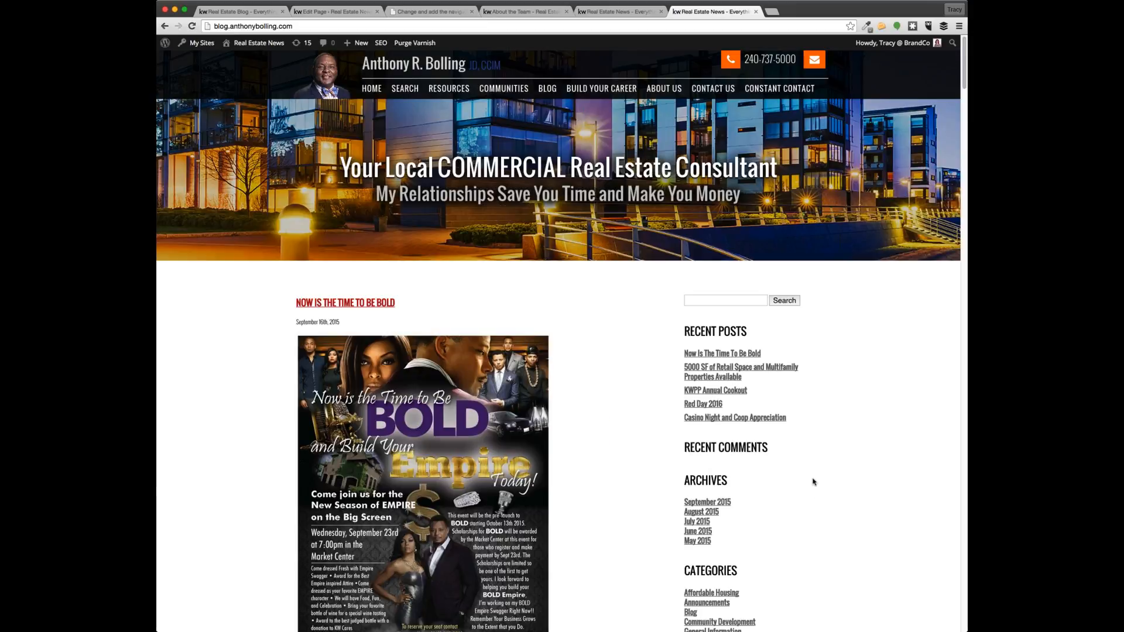
scroll(814, 481, "down", 15)
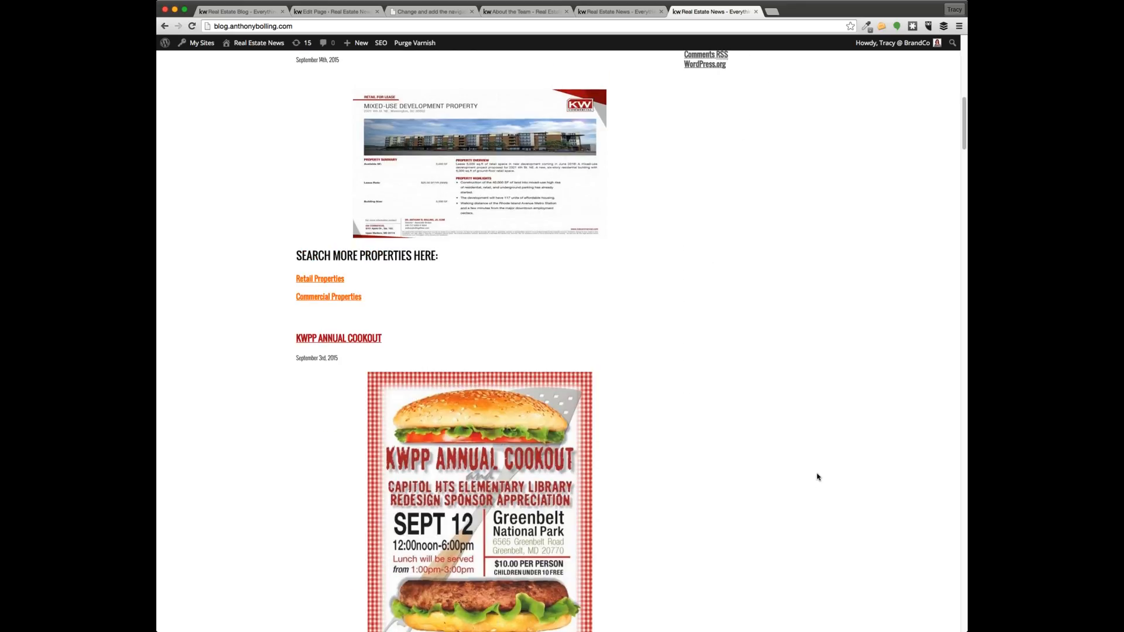
scroll(818, 477, "up", 15)
scroll(811, 479, "down", 3)
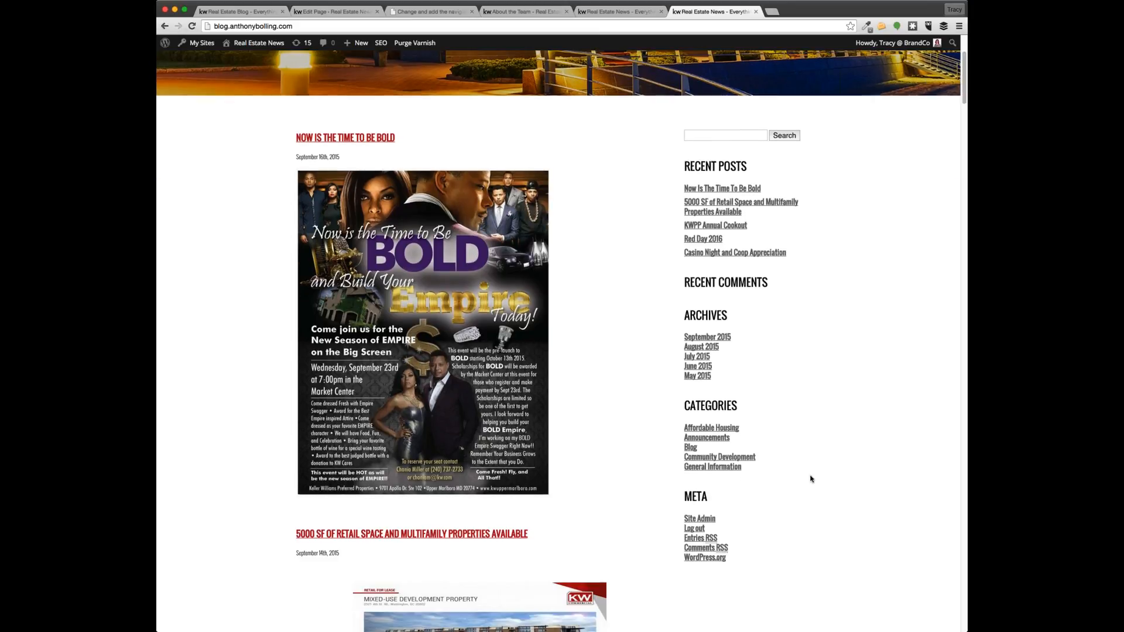
left_click(607, 13)
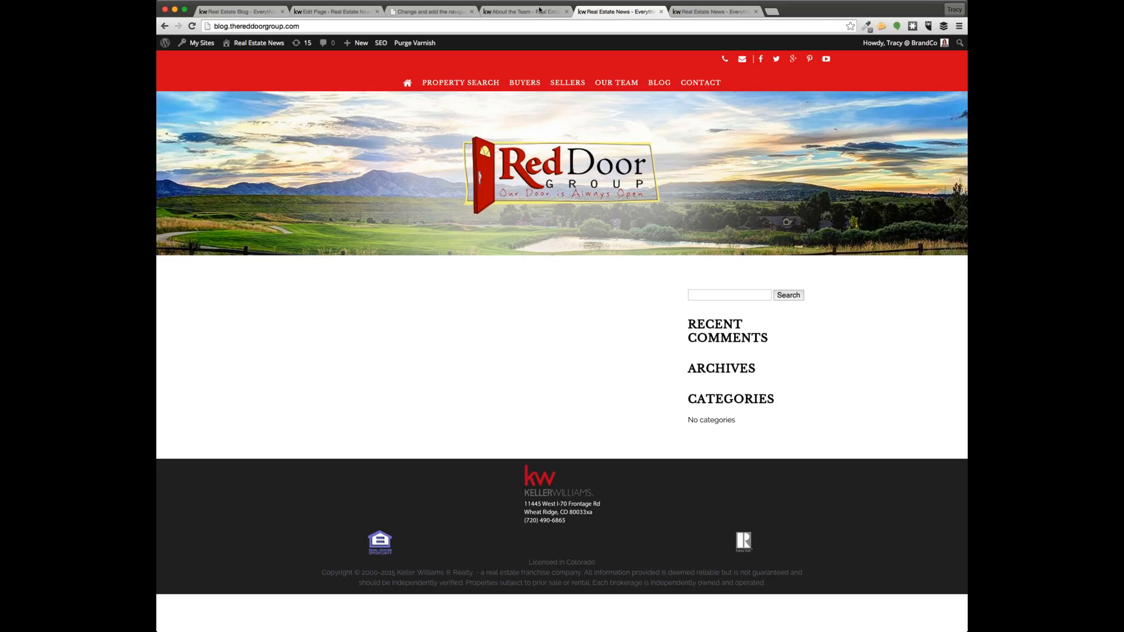
left_click(524, 11)
left_click(410, 12)
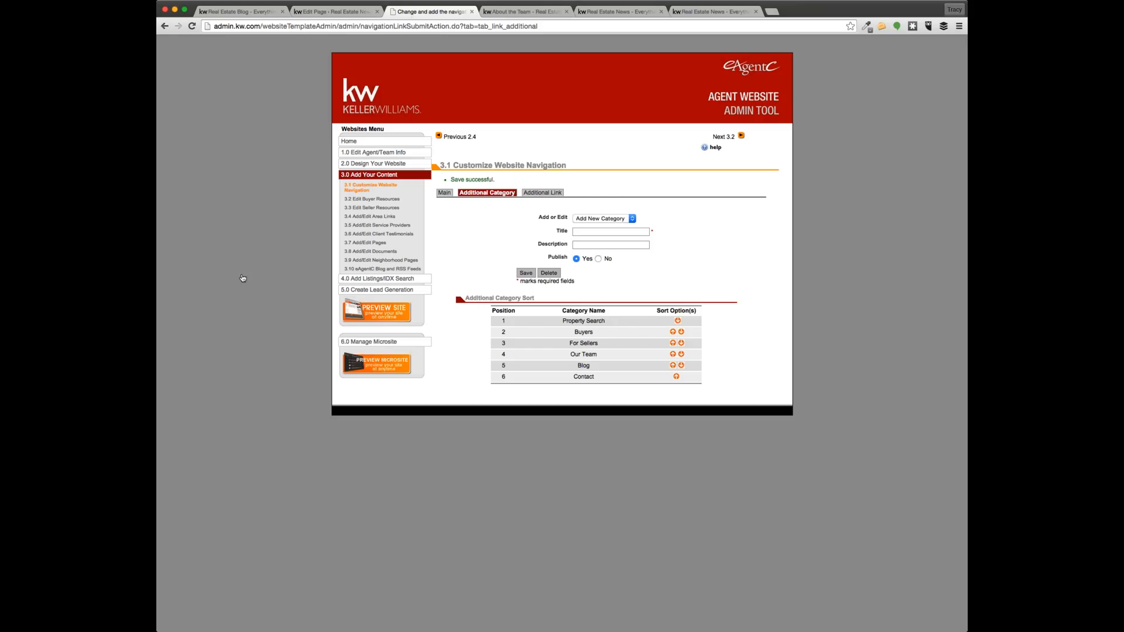
left_click(516, 12)
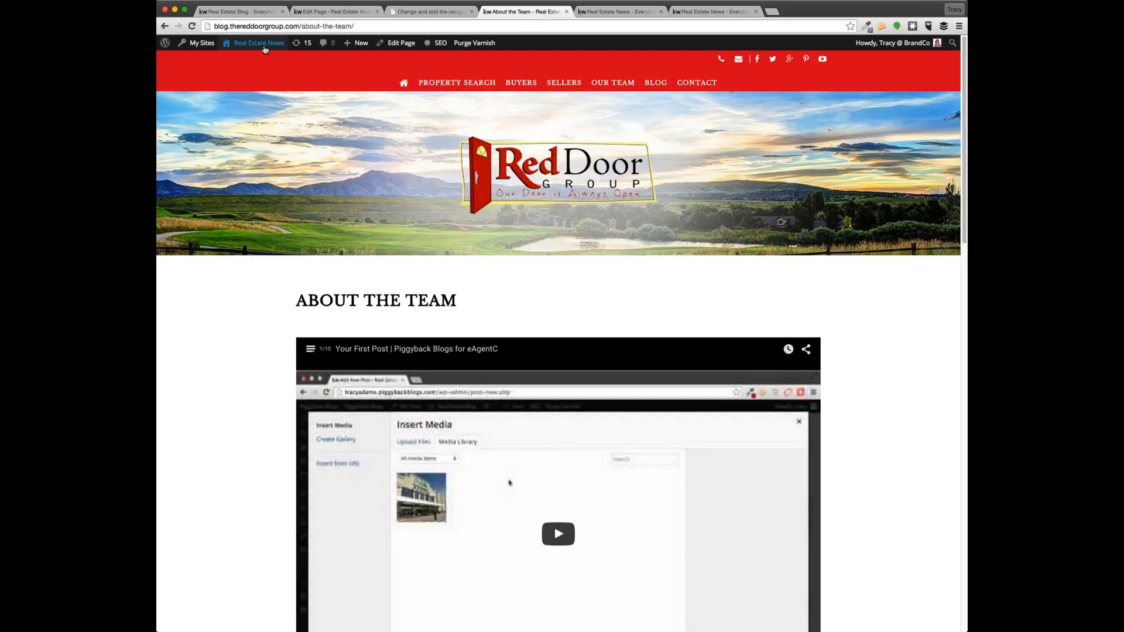
Open Appearance > Widgets from the WordPress dashboard
mouse_move(255, 42)
left_click(234, 70)
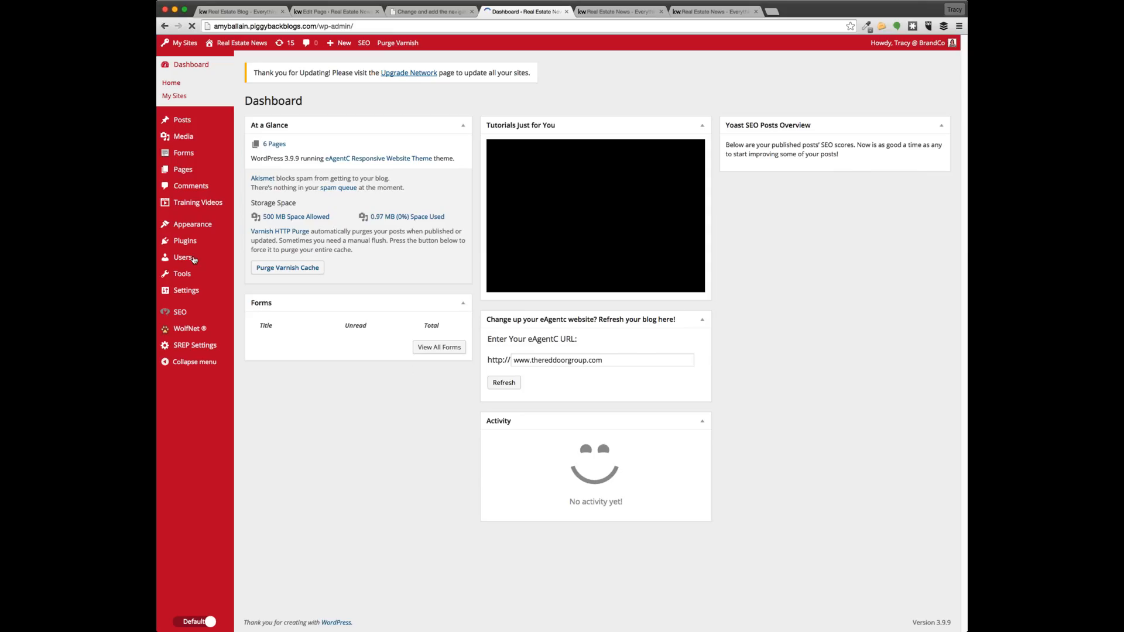
mouse_move(194, 225)
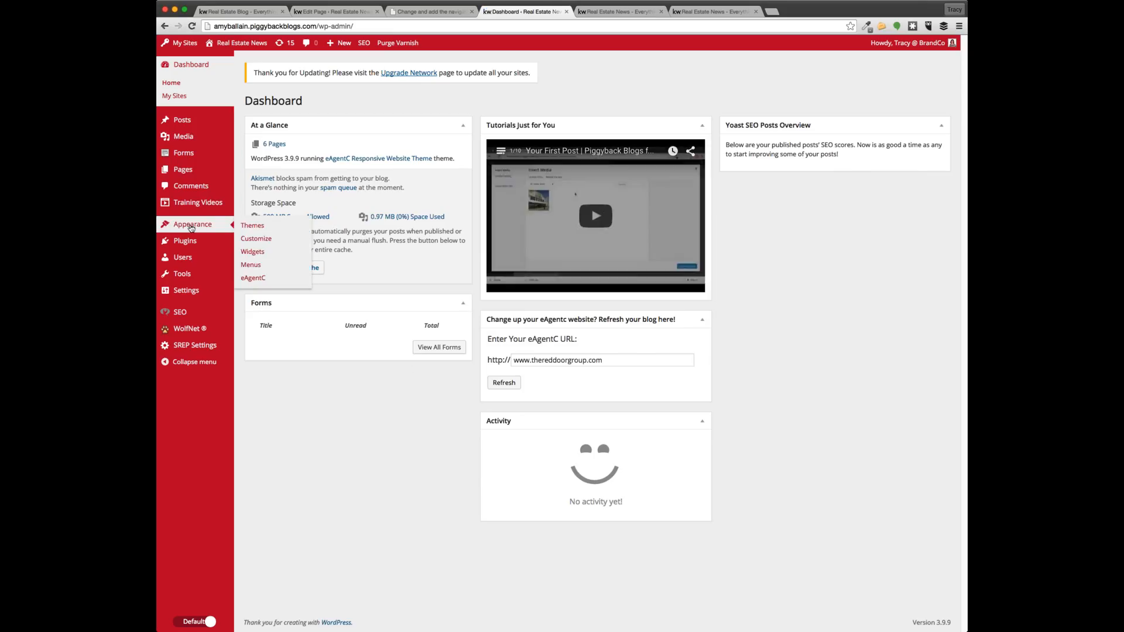
left_click(247, 253)
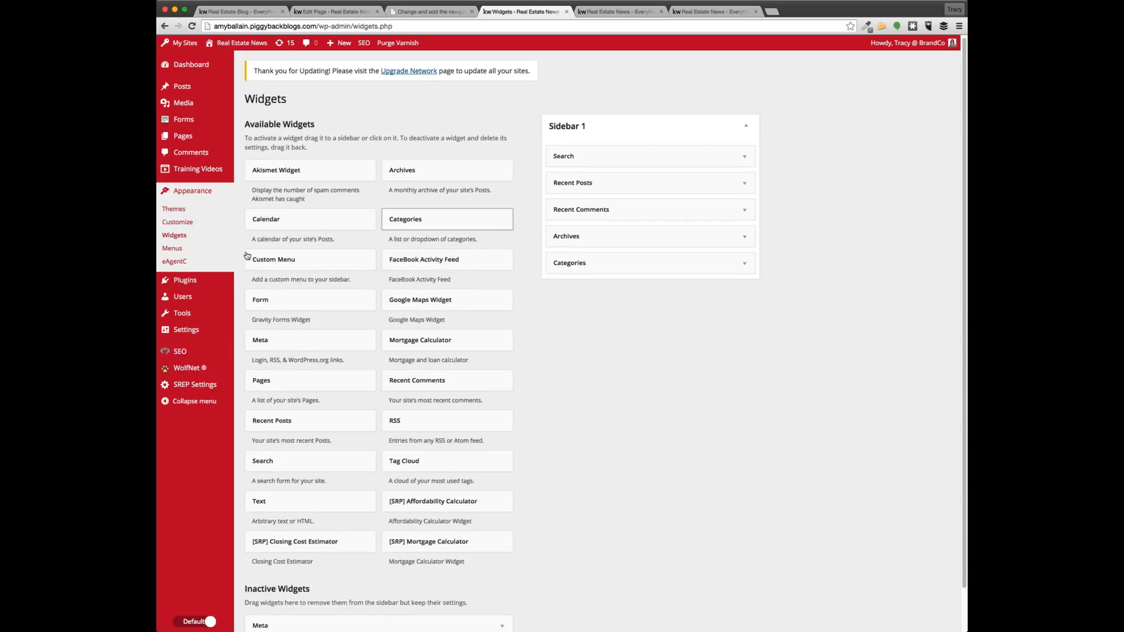
scroll(247, 255, "down", 2)
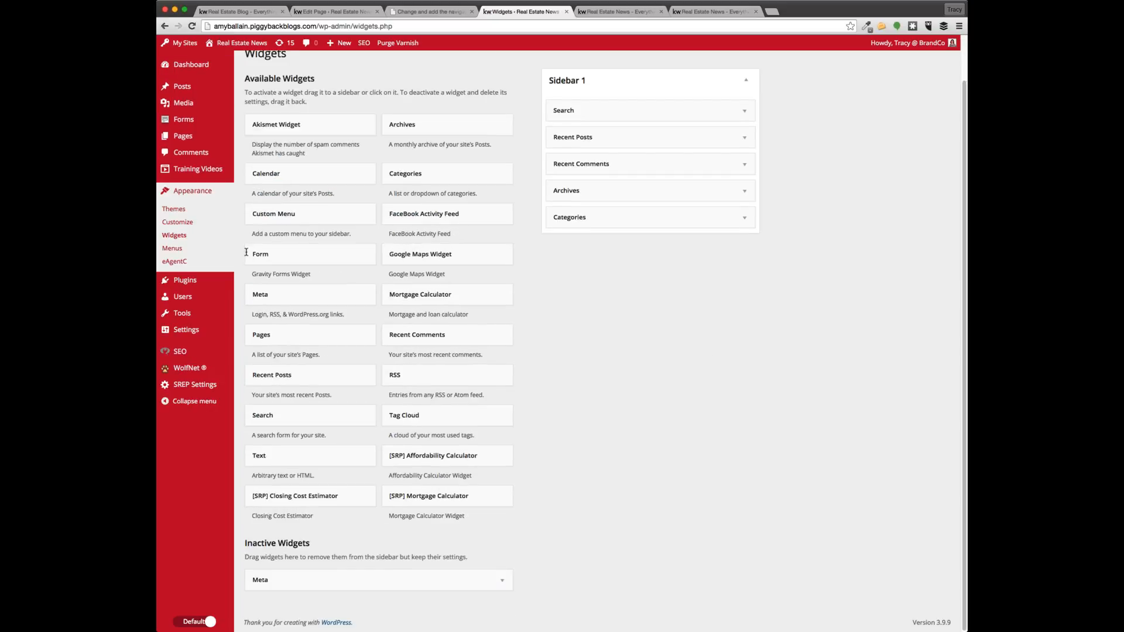
scroll(584, 293, "up", 2)
Drag Archives above Recent Comments in Sidebar 1, then delete the Recent Comments widget
mouse_move(612, 158)
left_mouse_down()
mouse_move(619, 212)
mouse_move(606, 154)
left_mouse_up()
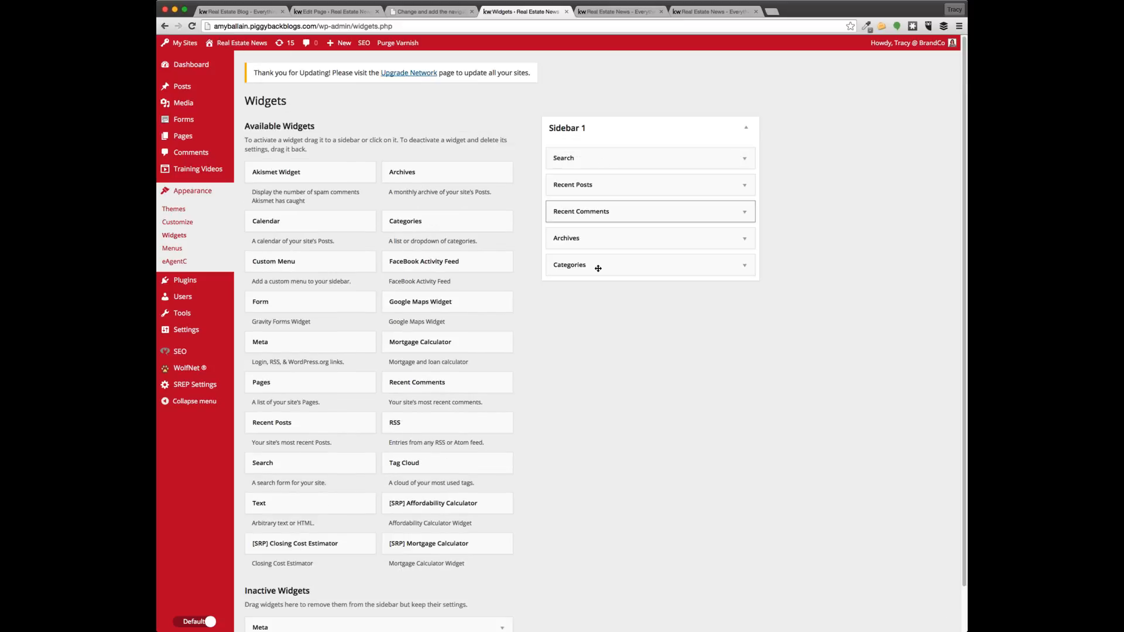
left_click_drag(597, 239, 596, 217)
left_click(744, 239)
left_click(563, 310)
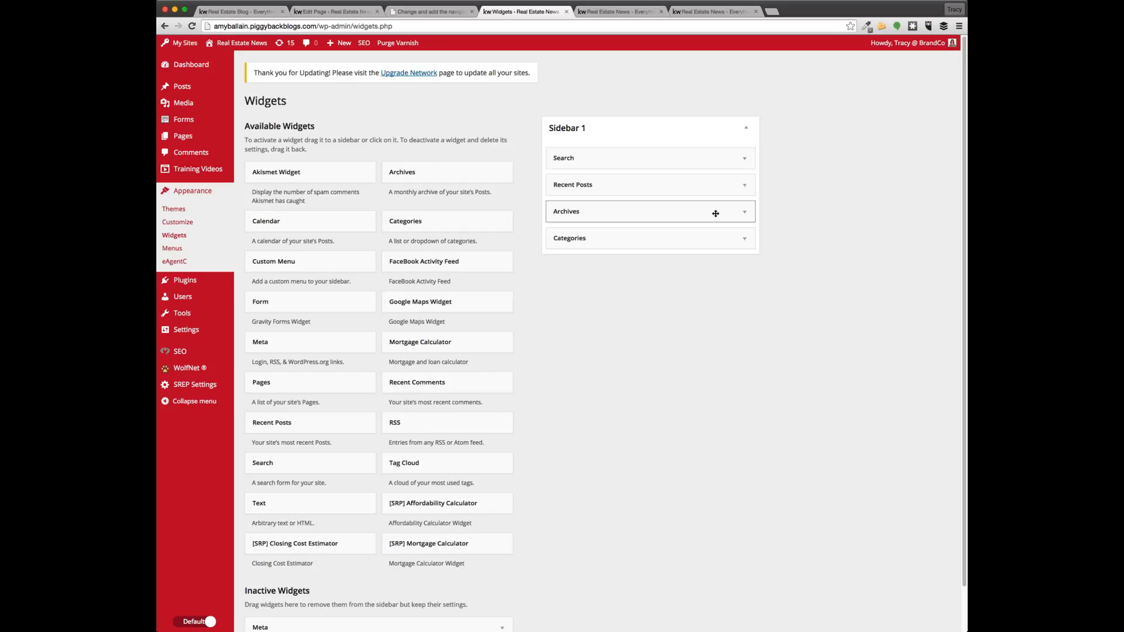
Check the Recent Posts widget's settings, then delete the Categories widget from Sidebar 1
left_click(744, 185)
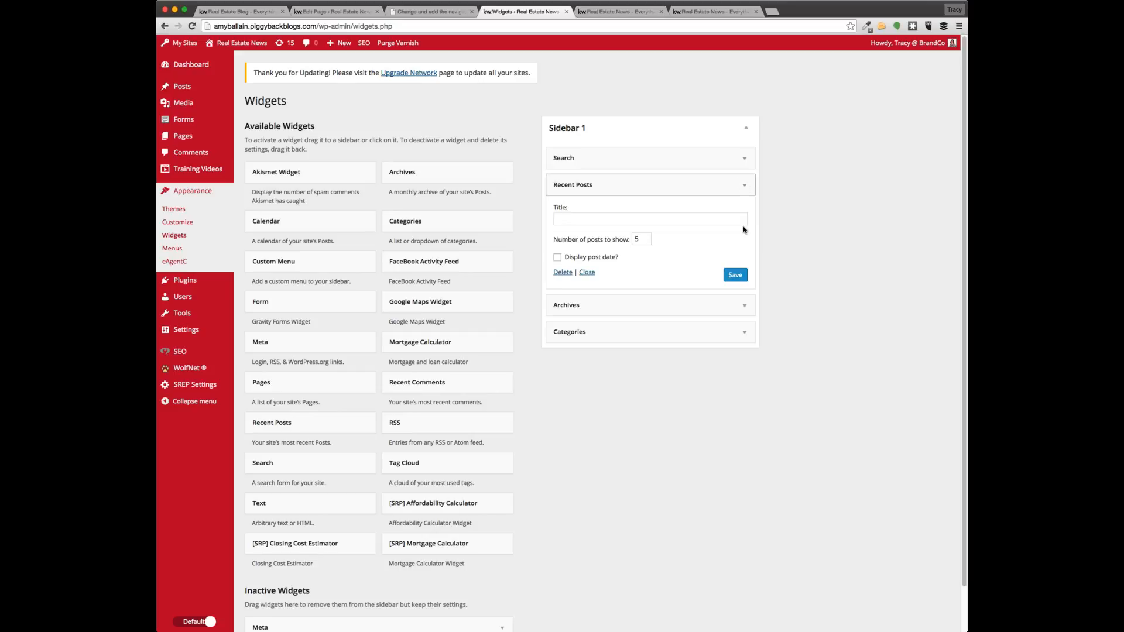
left_click(743, 334)
left_click(562, 418)
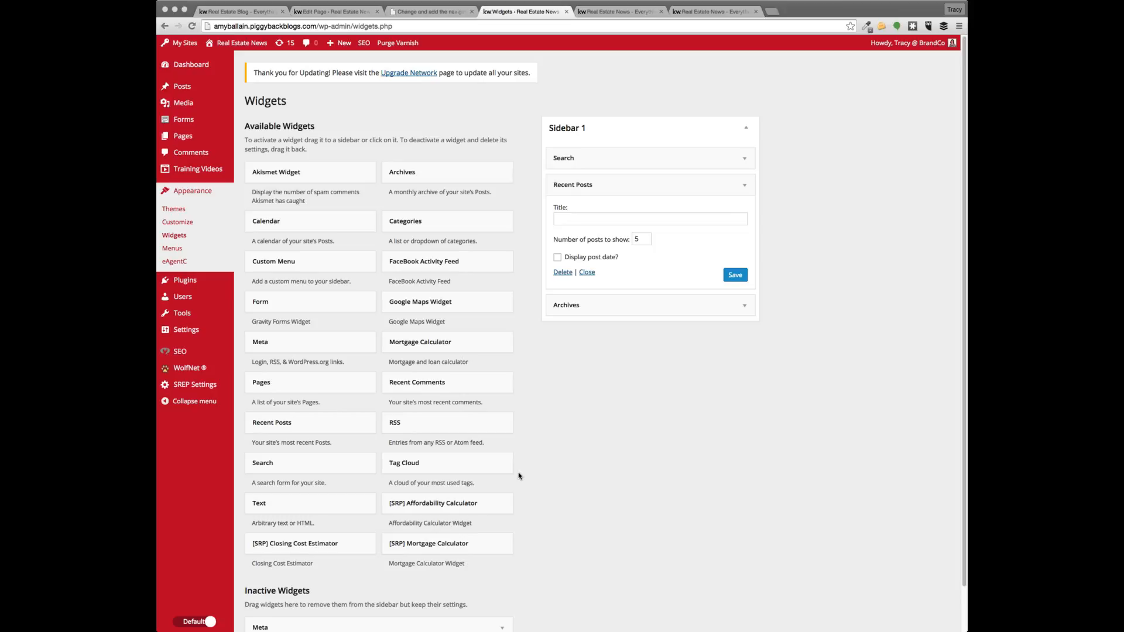
Go to the WolfNet General Settings page, showing the empty product key field and SSL Enabled
left_click(571, 473)
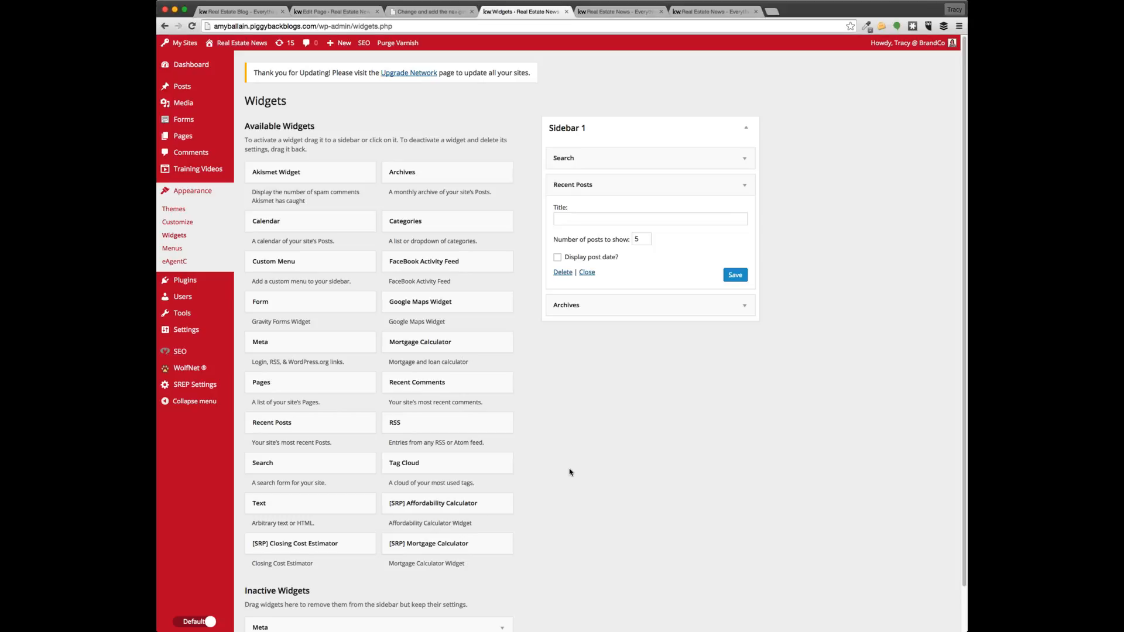
left_click(165, 373)
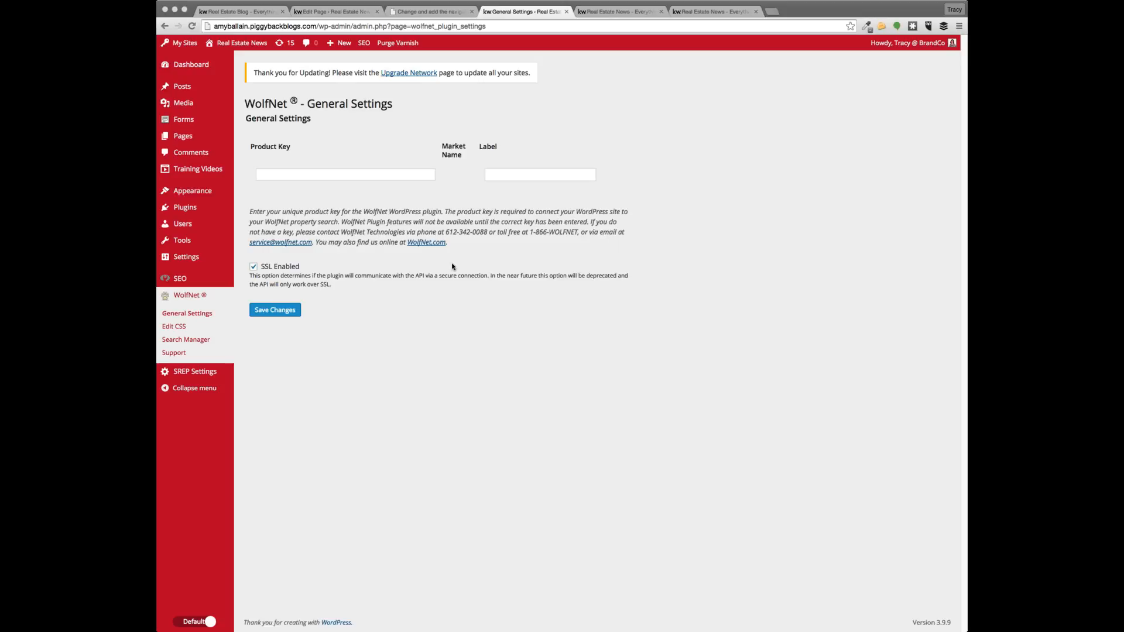
Open the WolfNet Search Manager page, which shows an Invalid Key notice
left_click(202, 316)
left_click(199, 342)
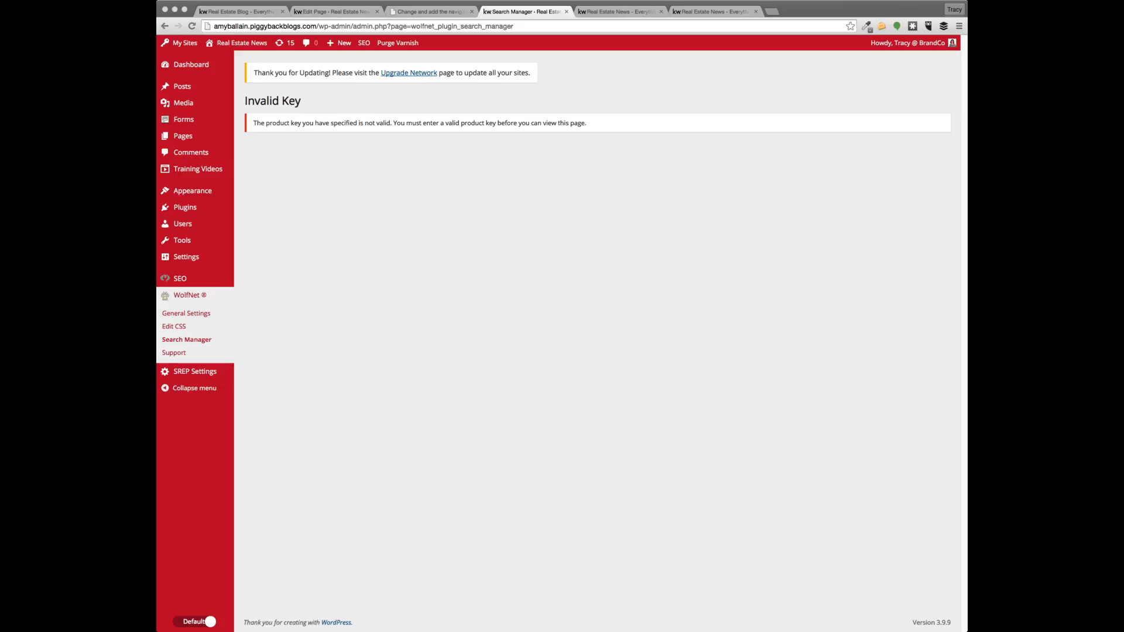
Refocus the browser on the WolfNet Search Manager's Invalid Key page
left_click(776, 277)
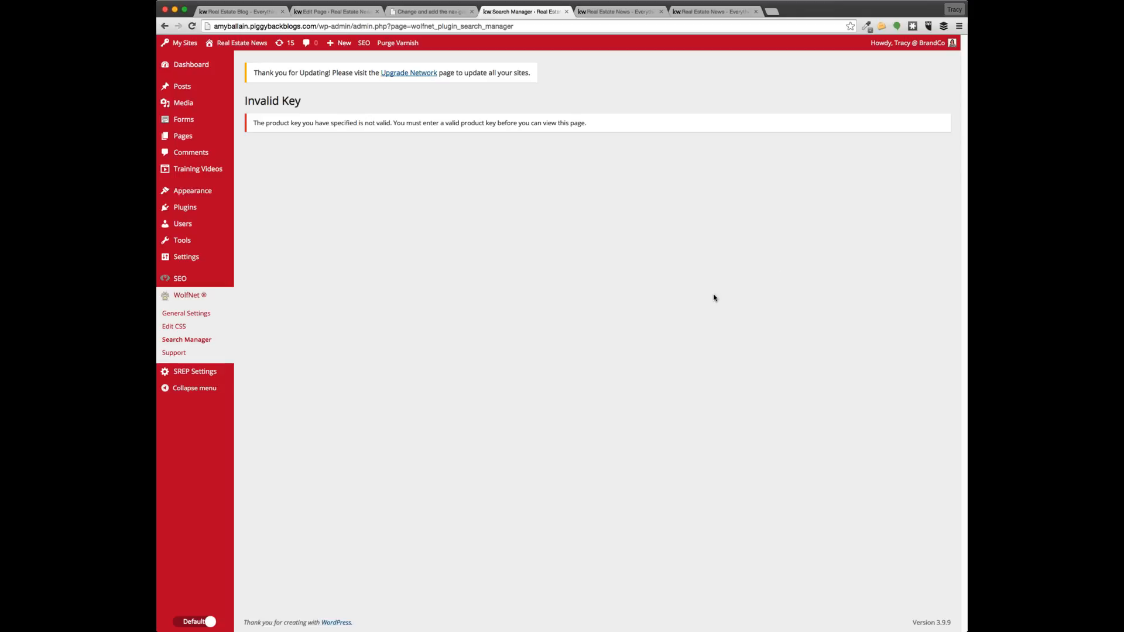
mouse_move(210, 246)
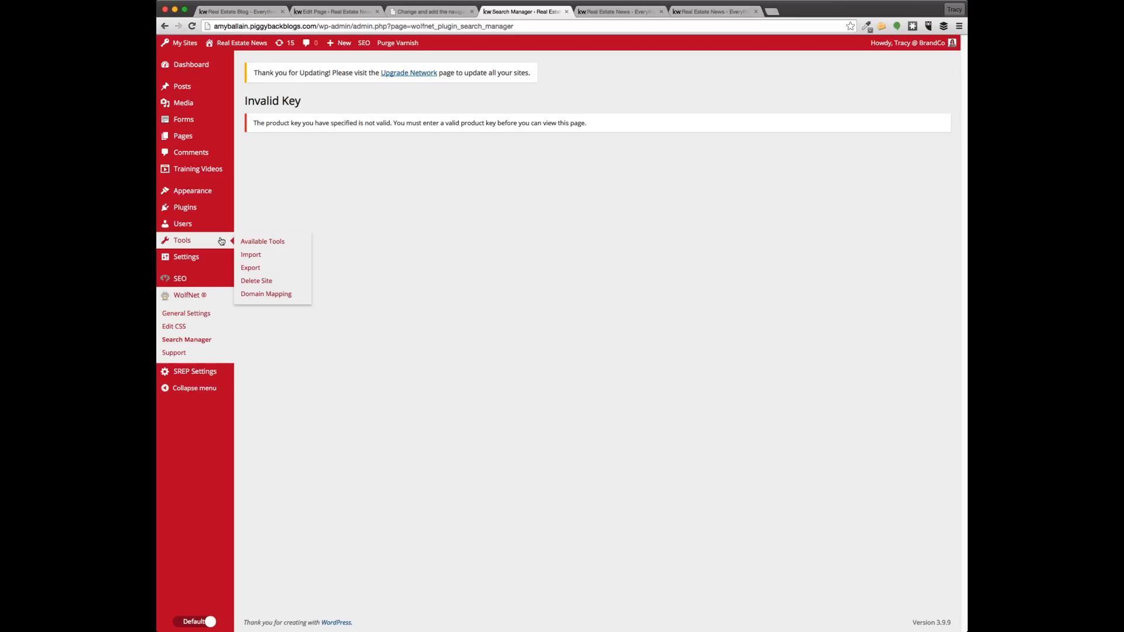
Load blog.thereddoorgroup.com/feed in the blog tab, then return to the Search Manager tab
left_click(609, 12)
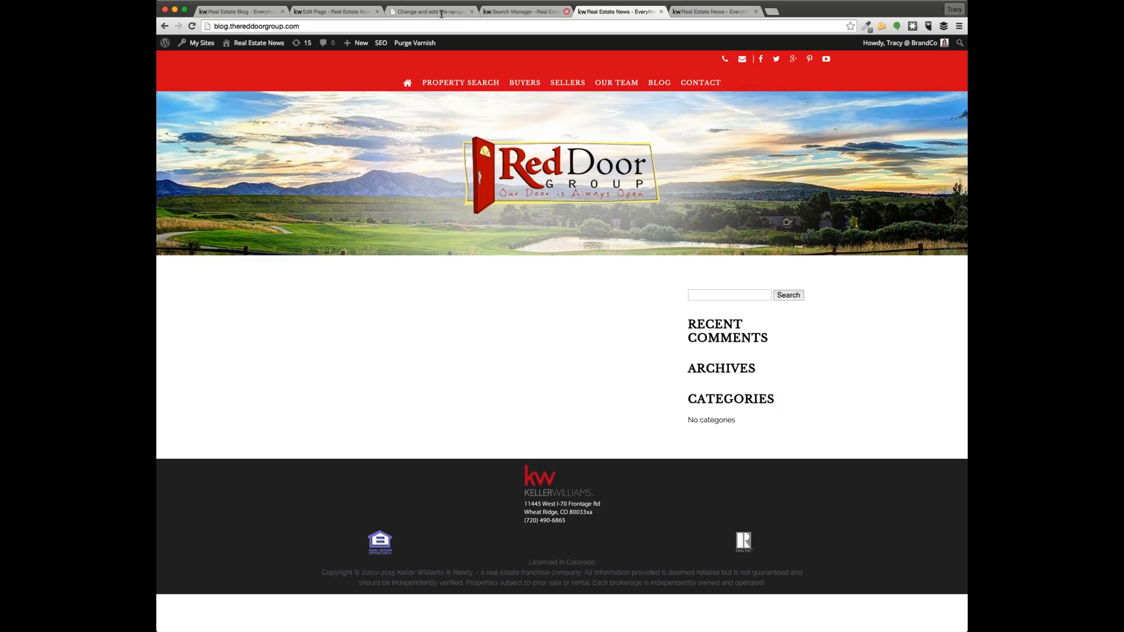
left_click(321, 26)
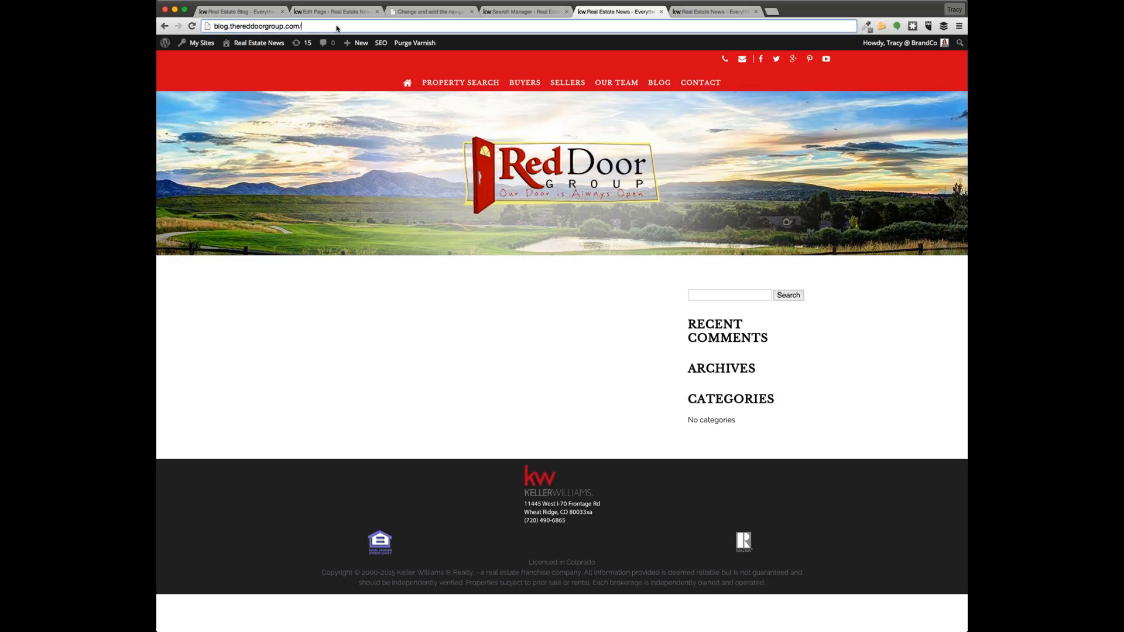
type("ff")
type("ed")
key("Return")
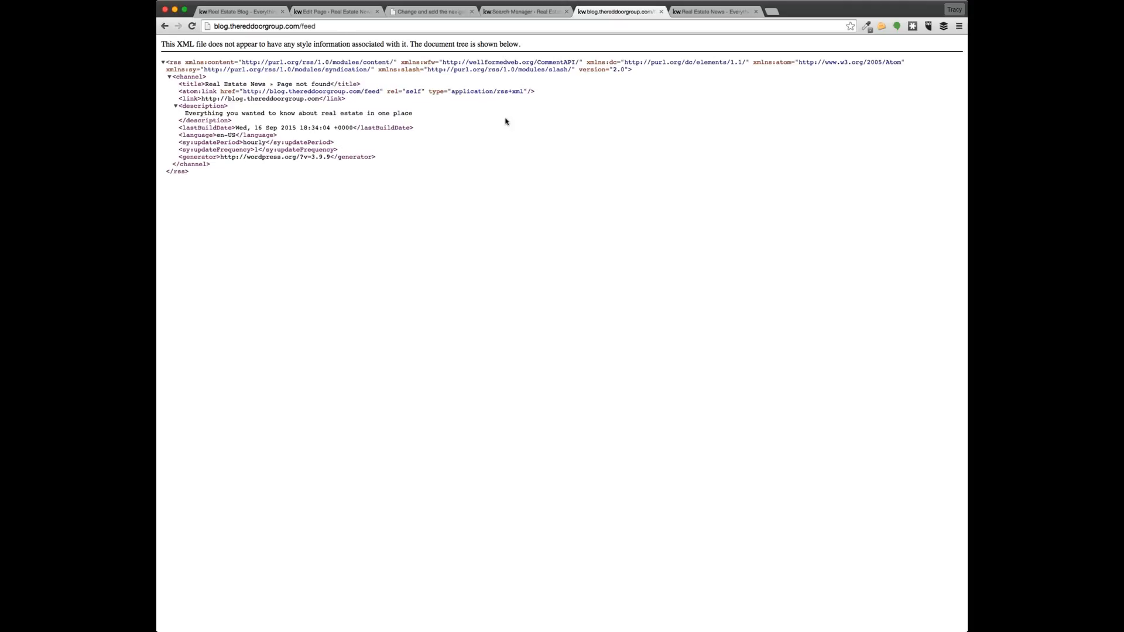
key("ctrl+shift+Tab")
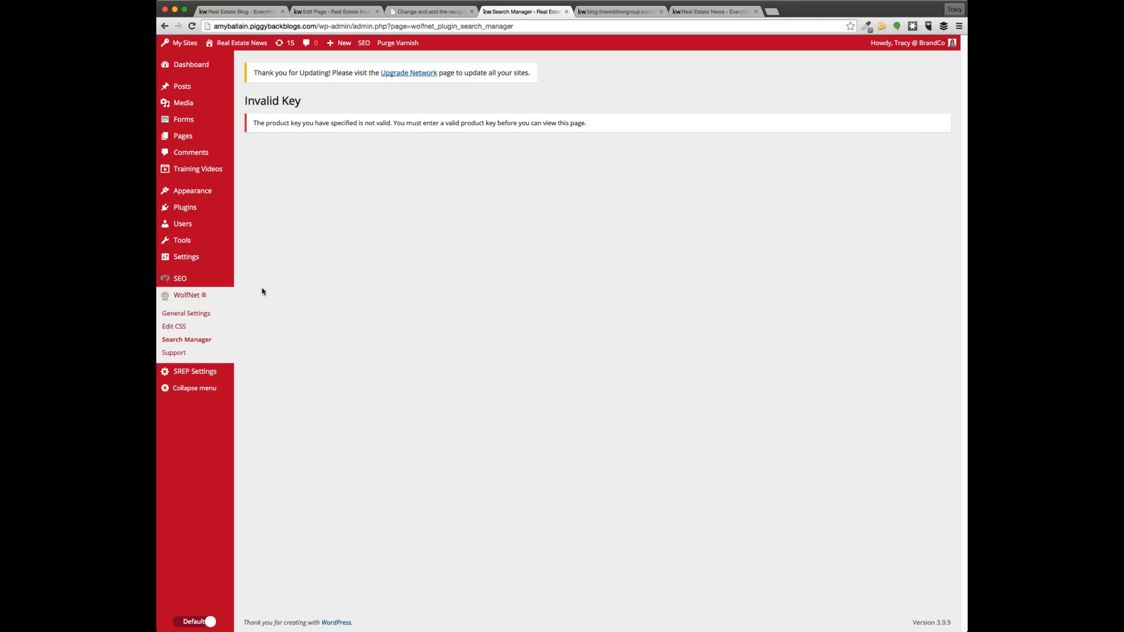
mouse_move(182, 224)
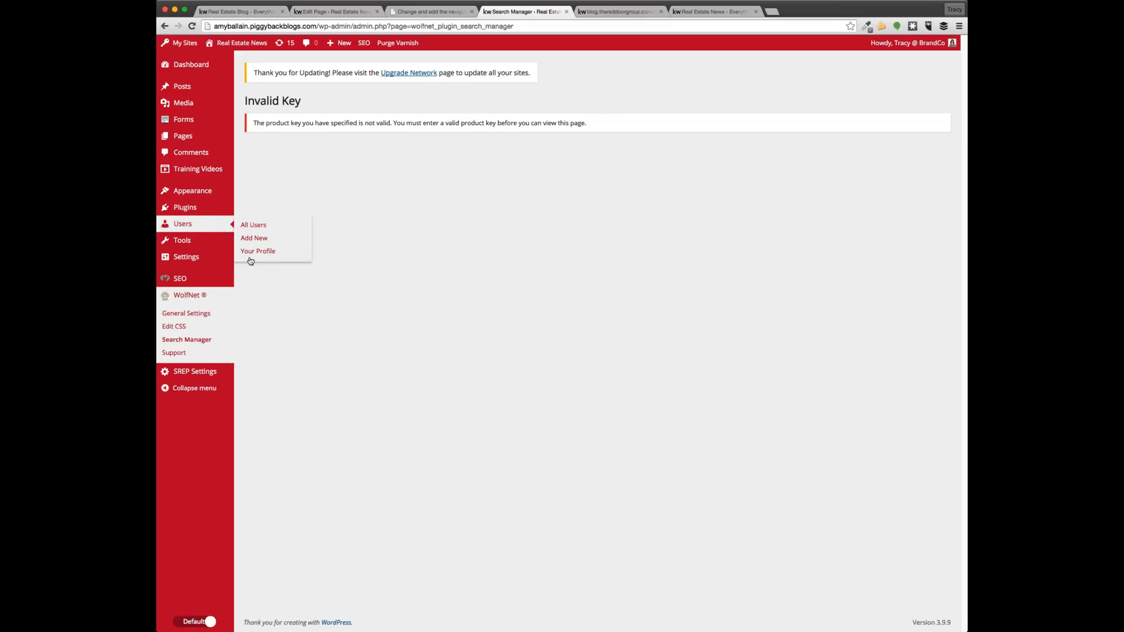